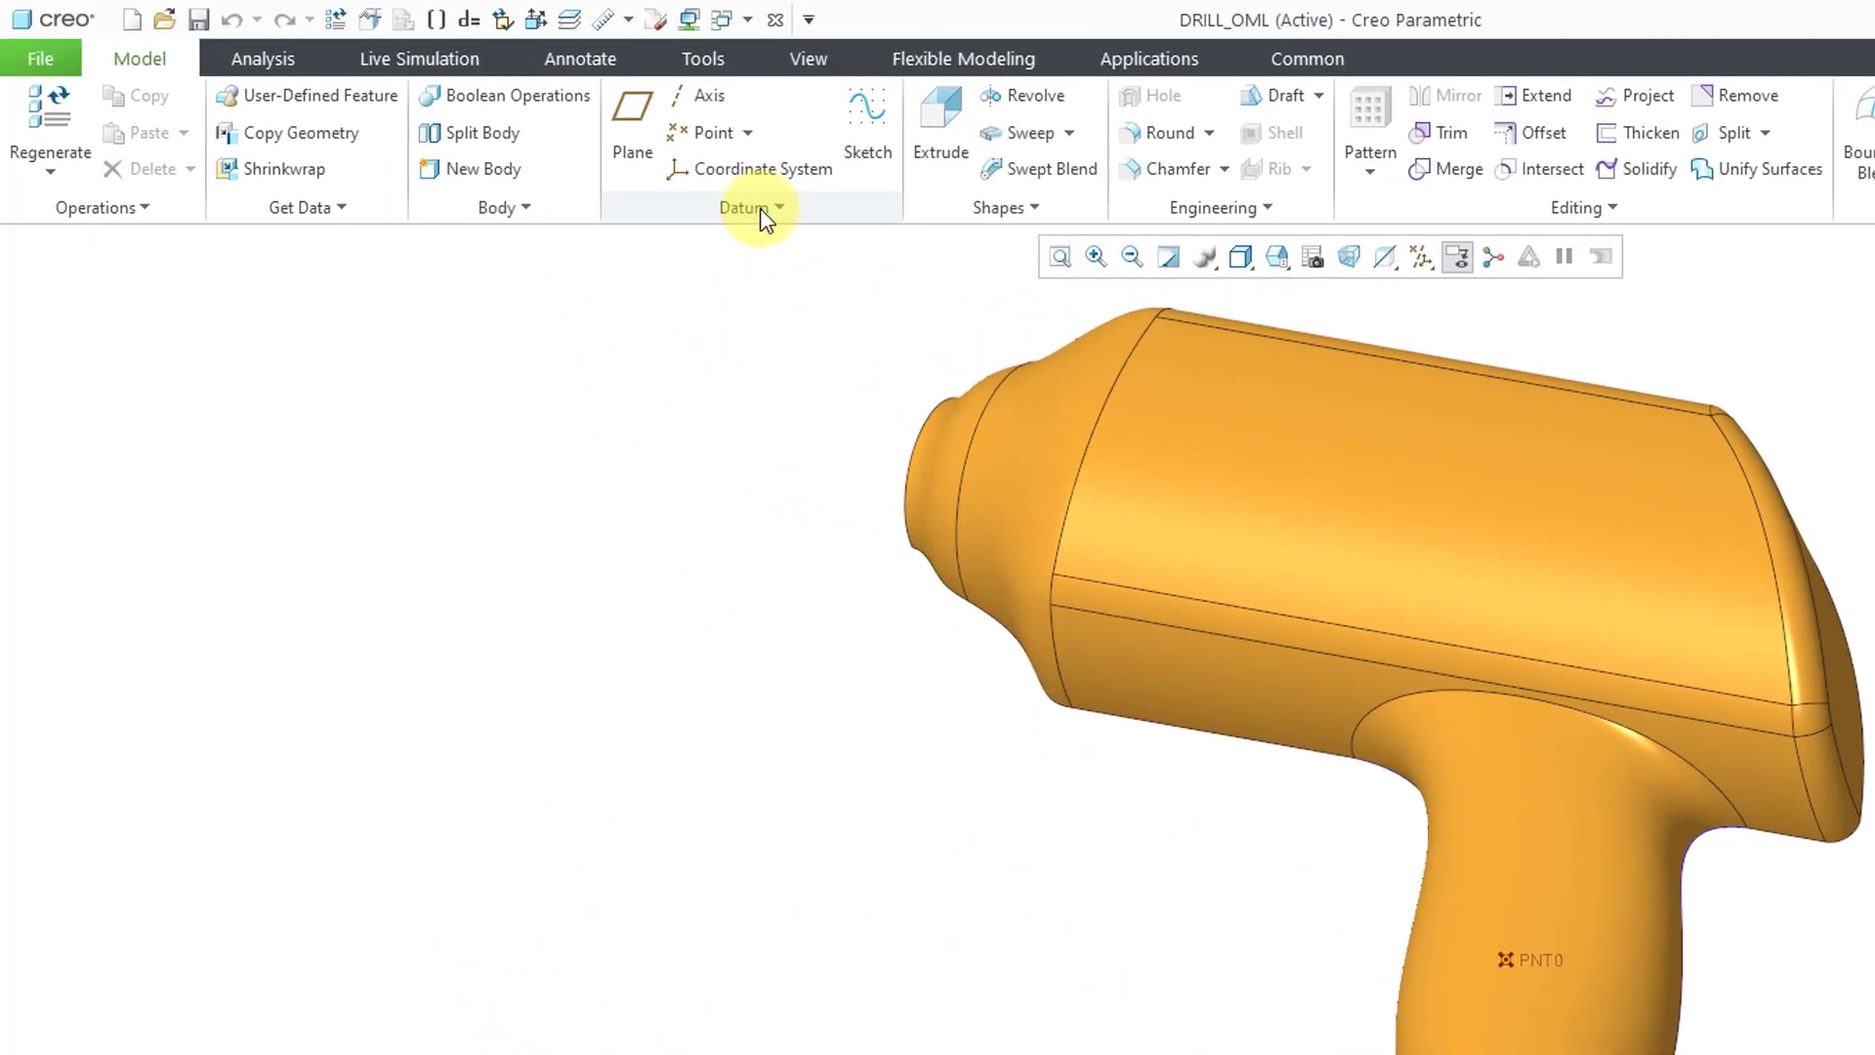
Step: Bring up the Datum curve options on the DRILL_OML part
click(761, 210)
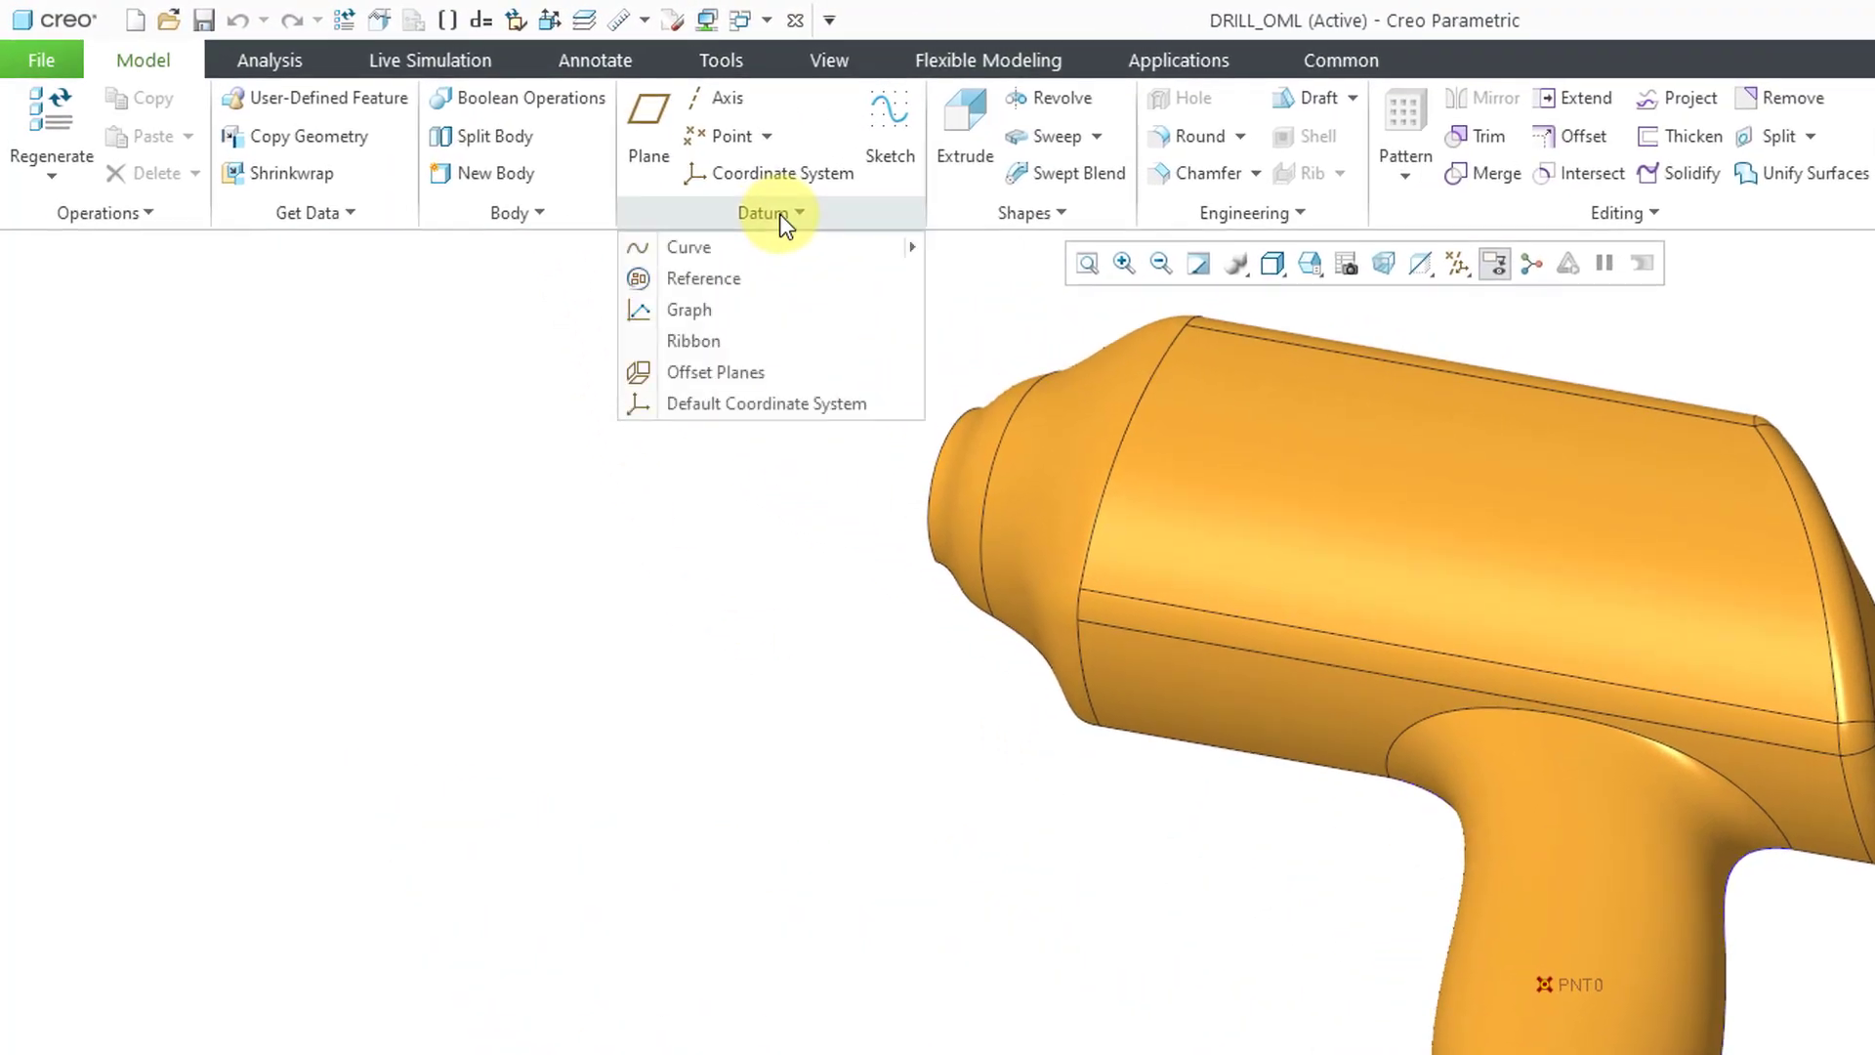
mouse_move(769, 245)
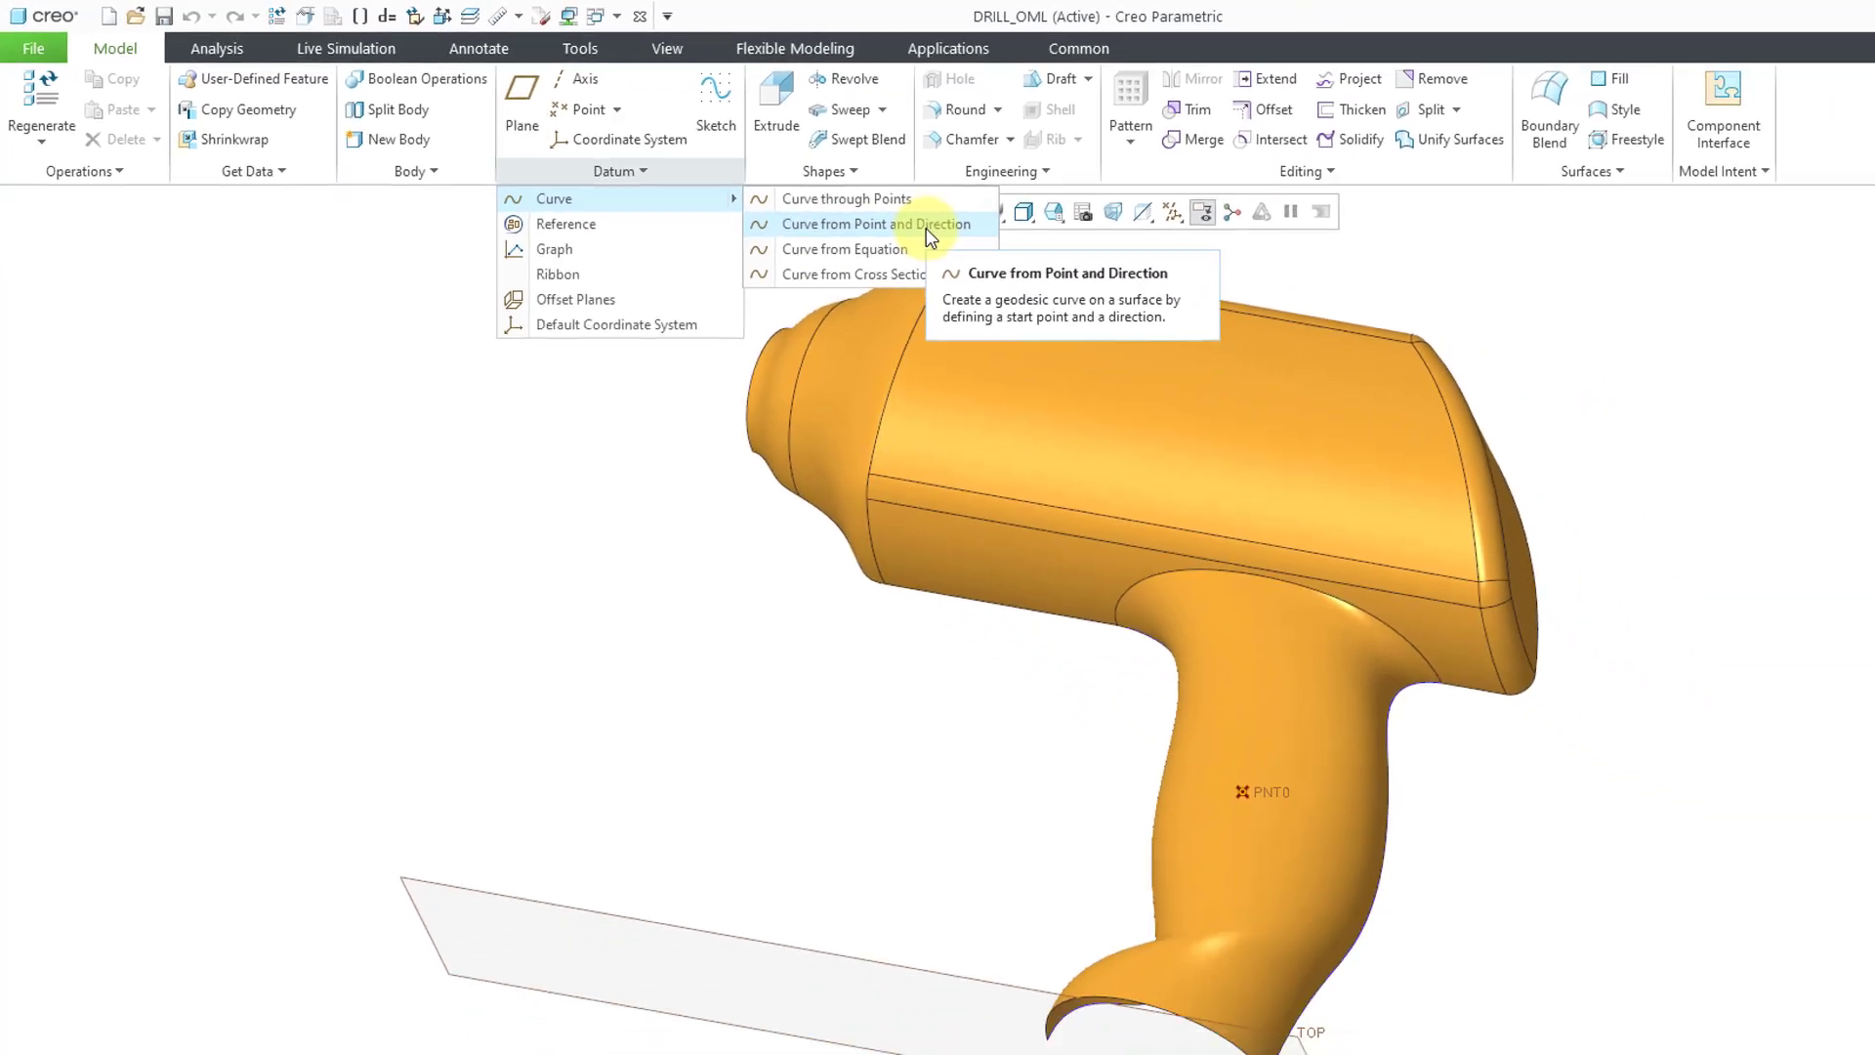
Step: Start a From Point and Direction curve at PNT0 on the drill's handle surface
click(1150, 281)
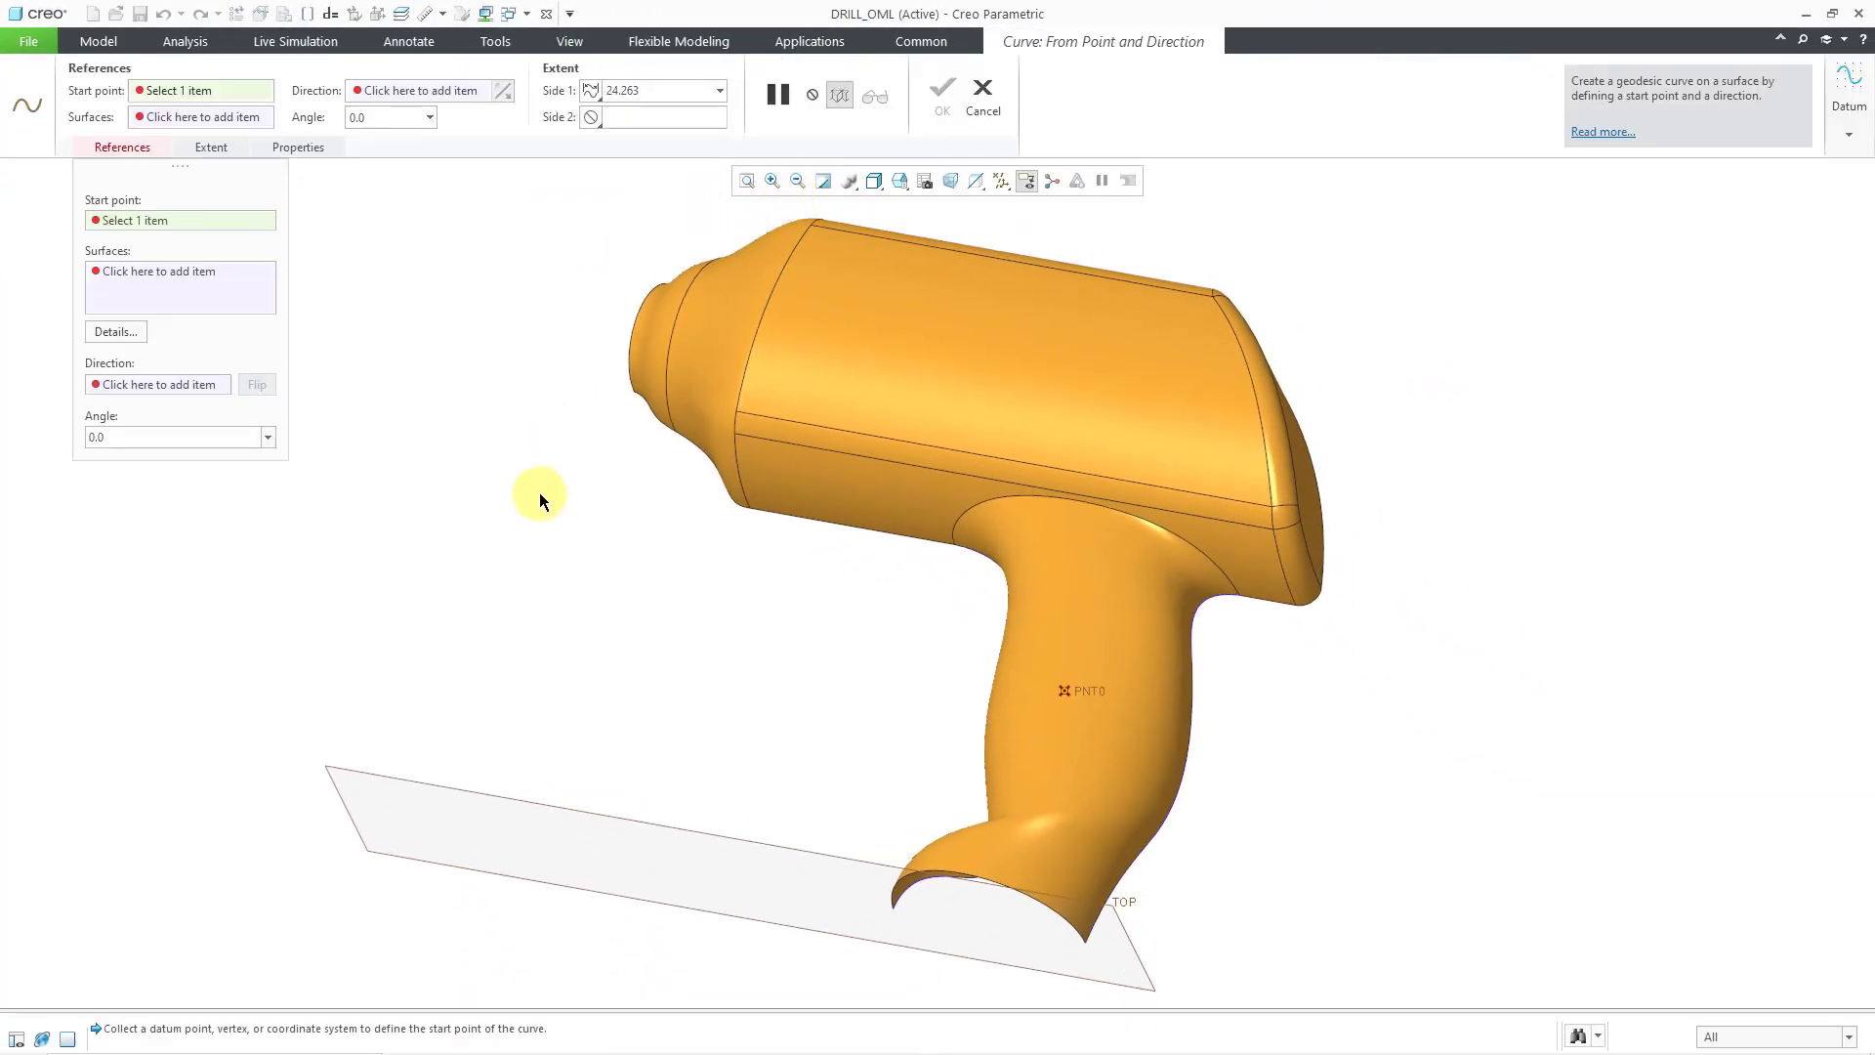
click(1095, 692)
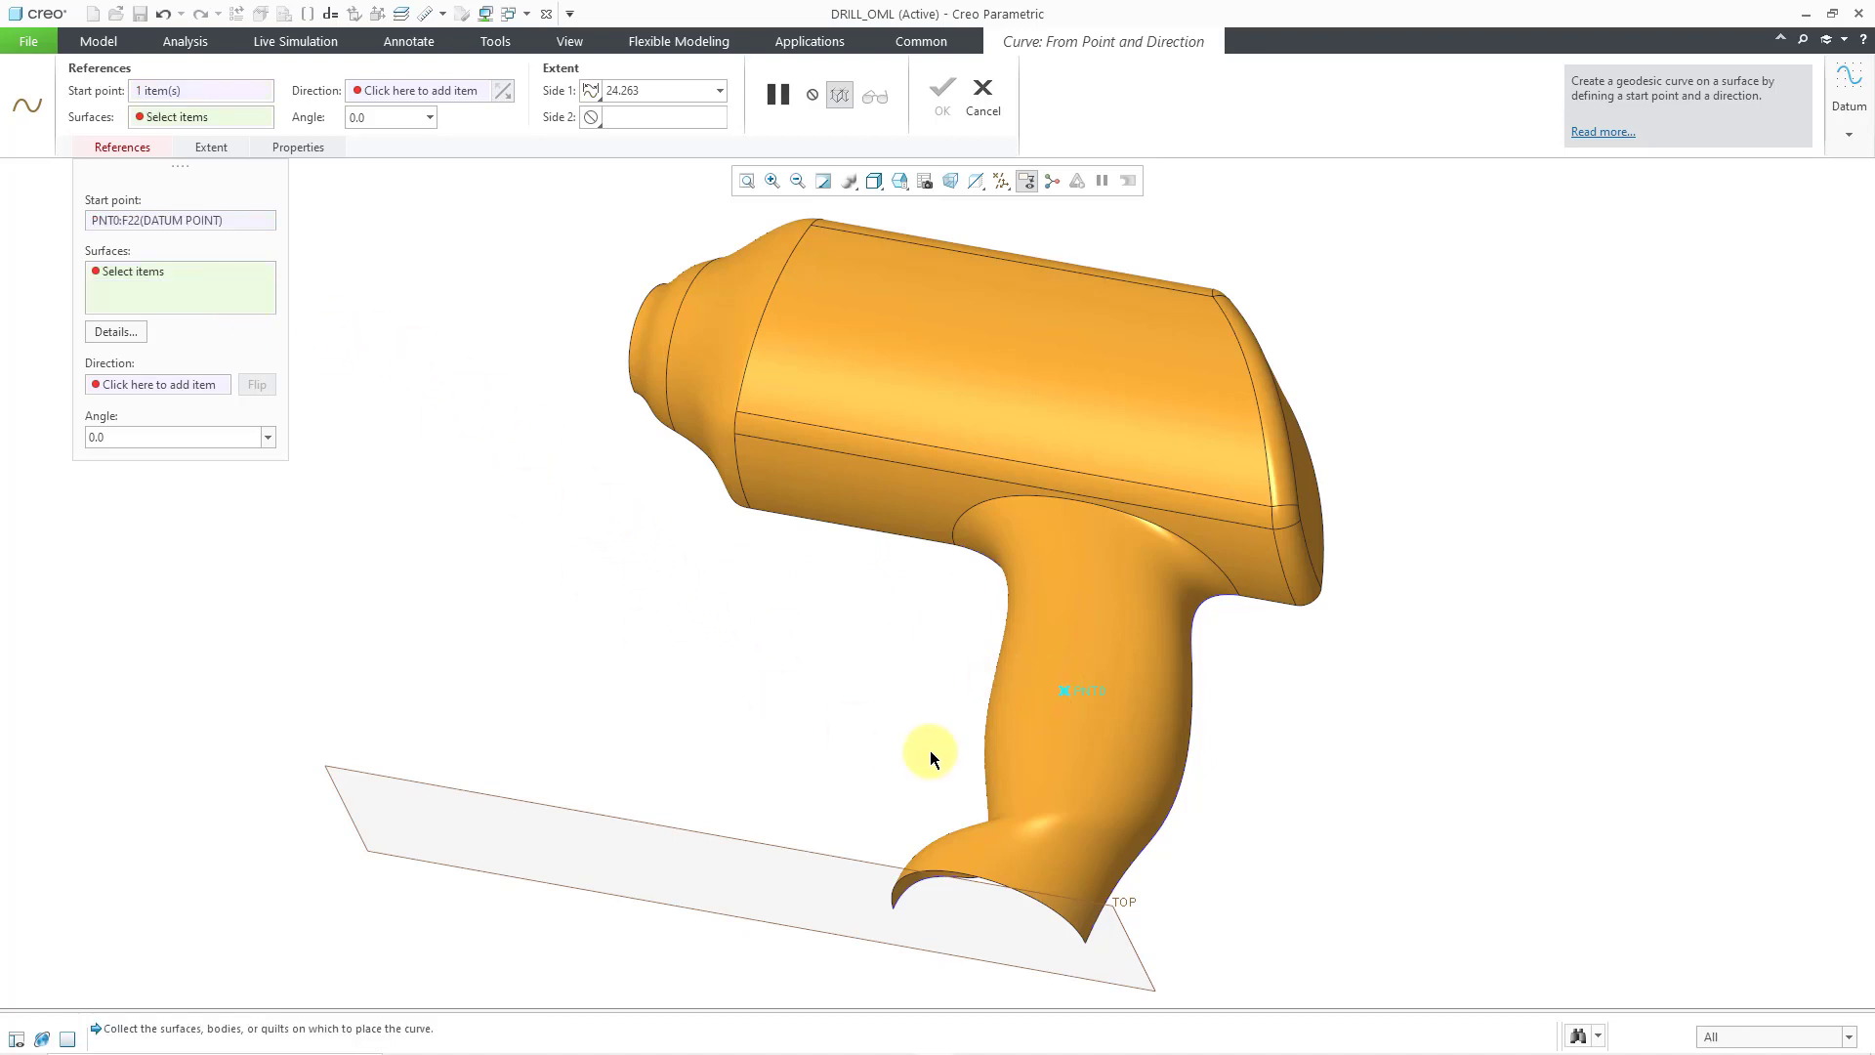
click(1070, 746)
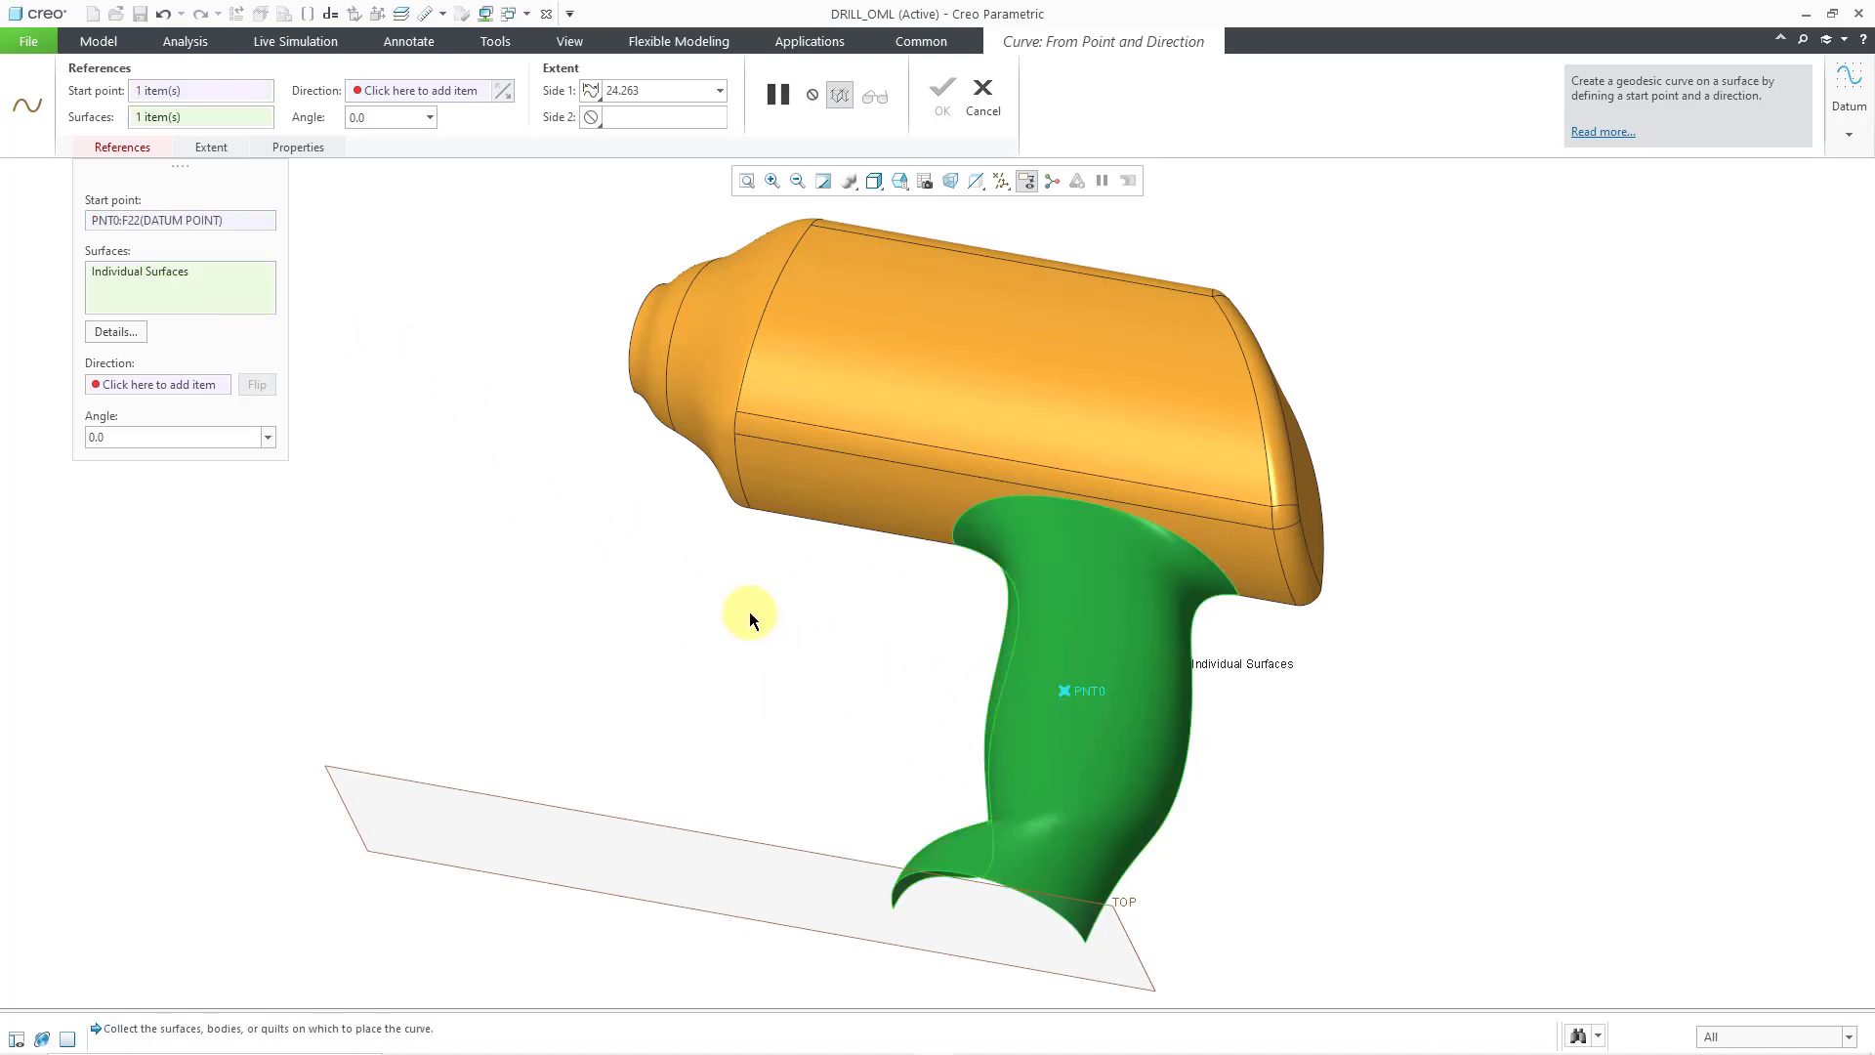
click(201, 383)
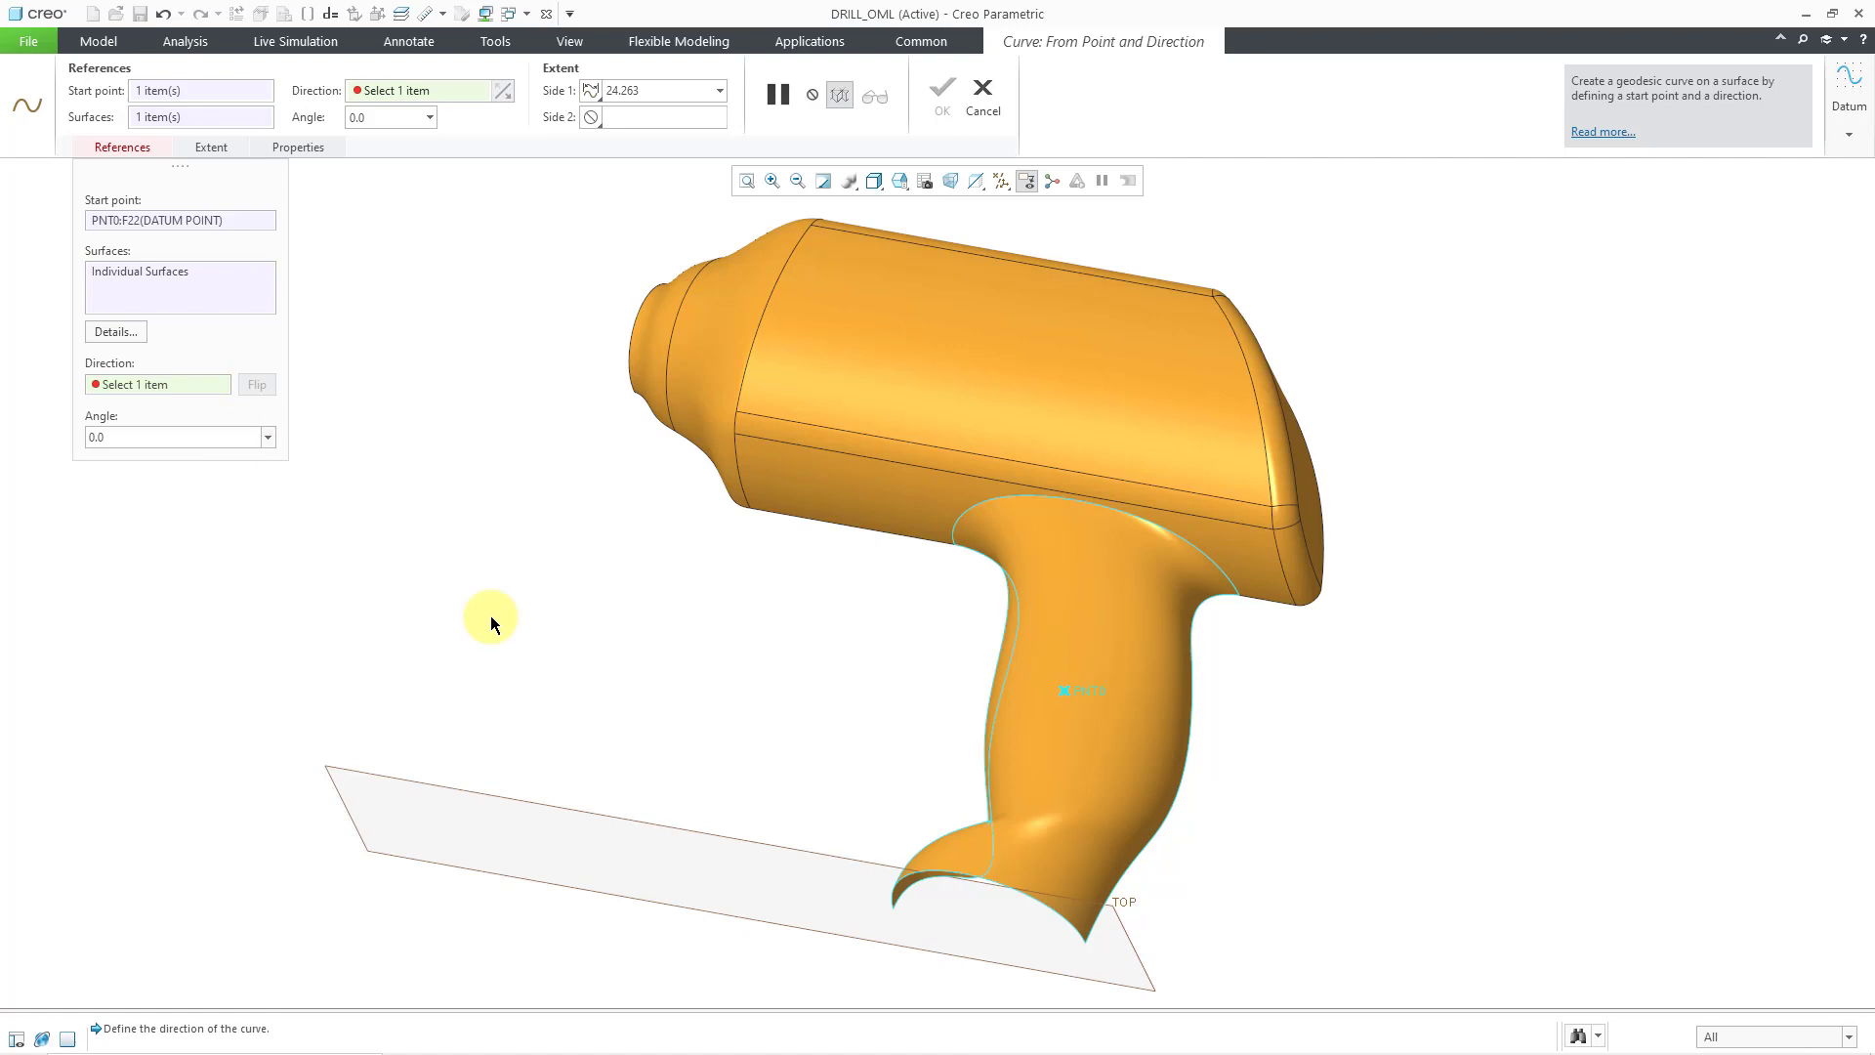
Step: Use the TOP datum plane as direction, with a 59° angle and Side 1 length 42.9
click(728, 831)
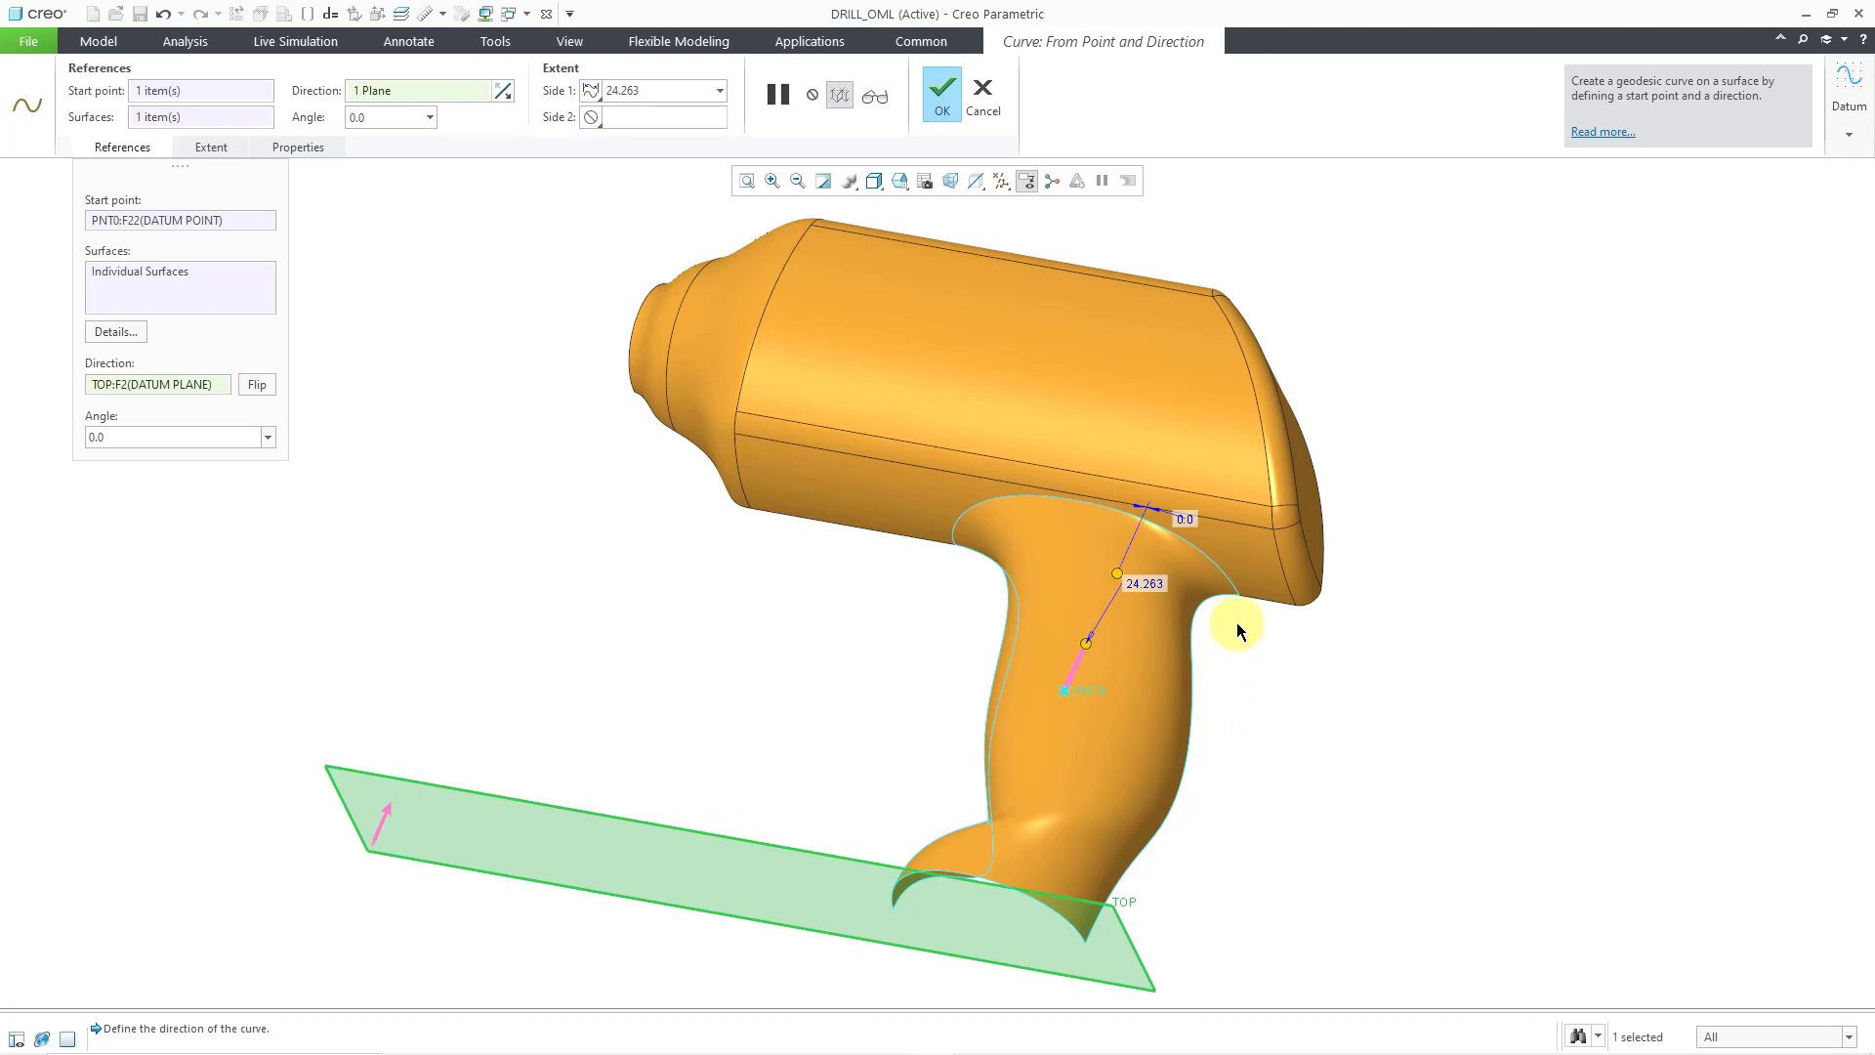
drag(1117, 573, 958, 595)
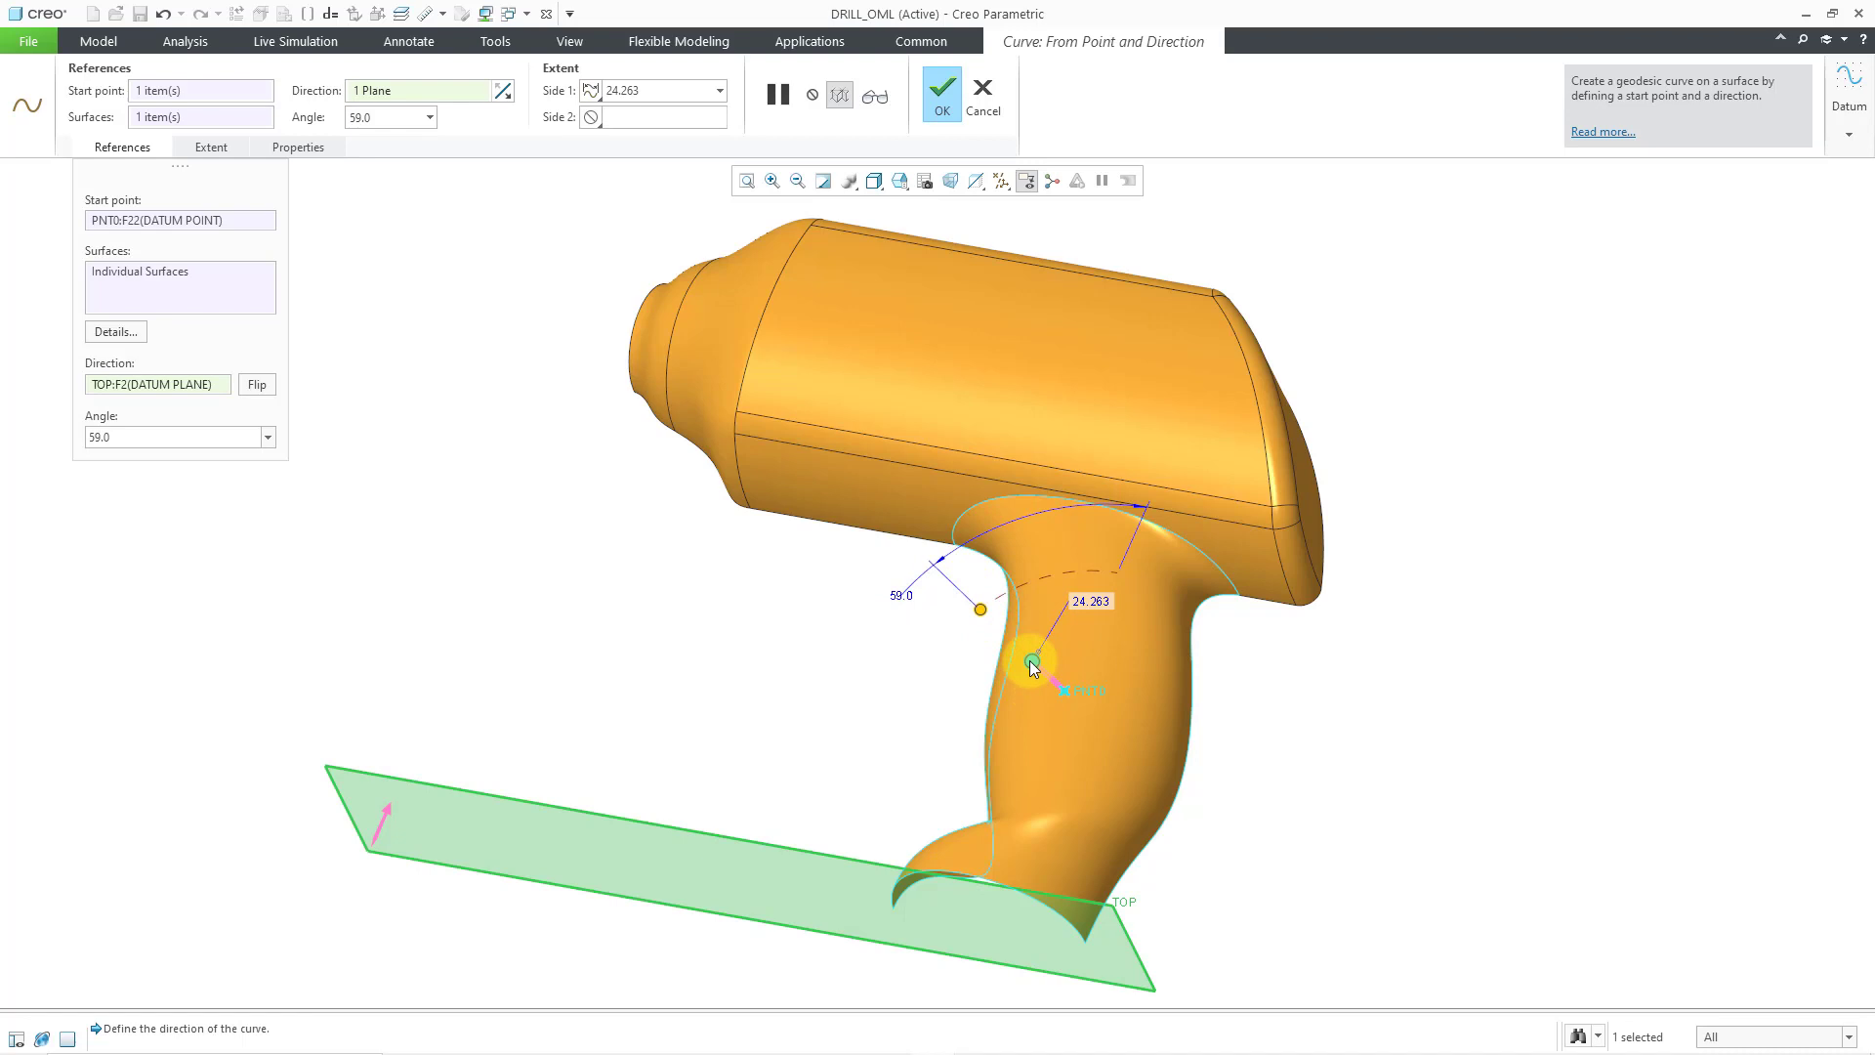
drag(1033, 667, 1014, 643)
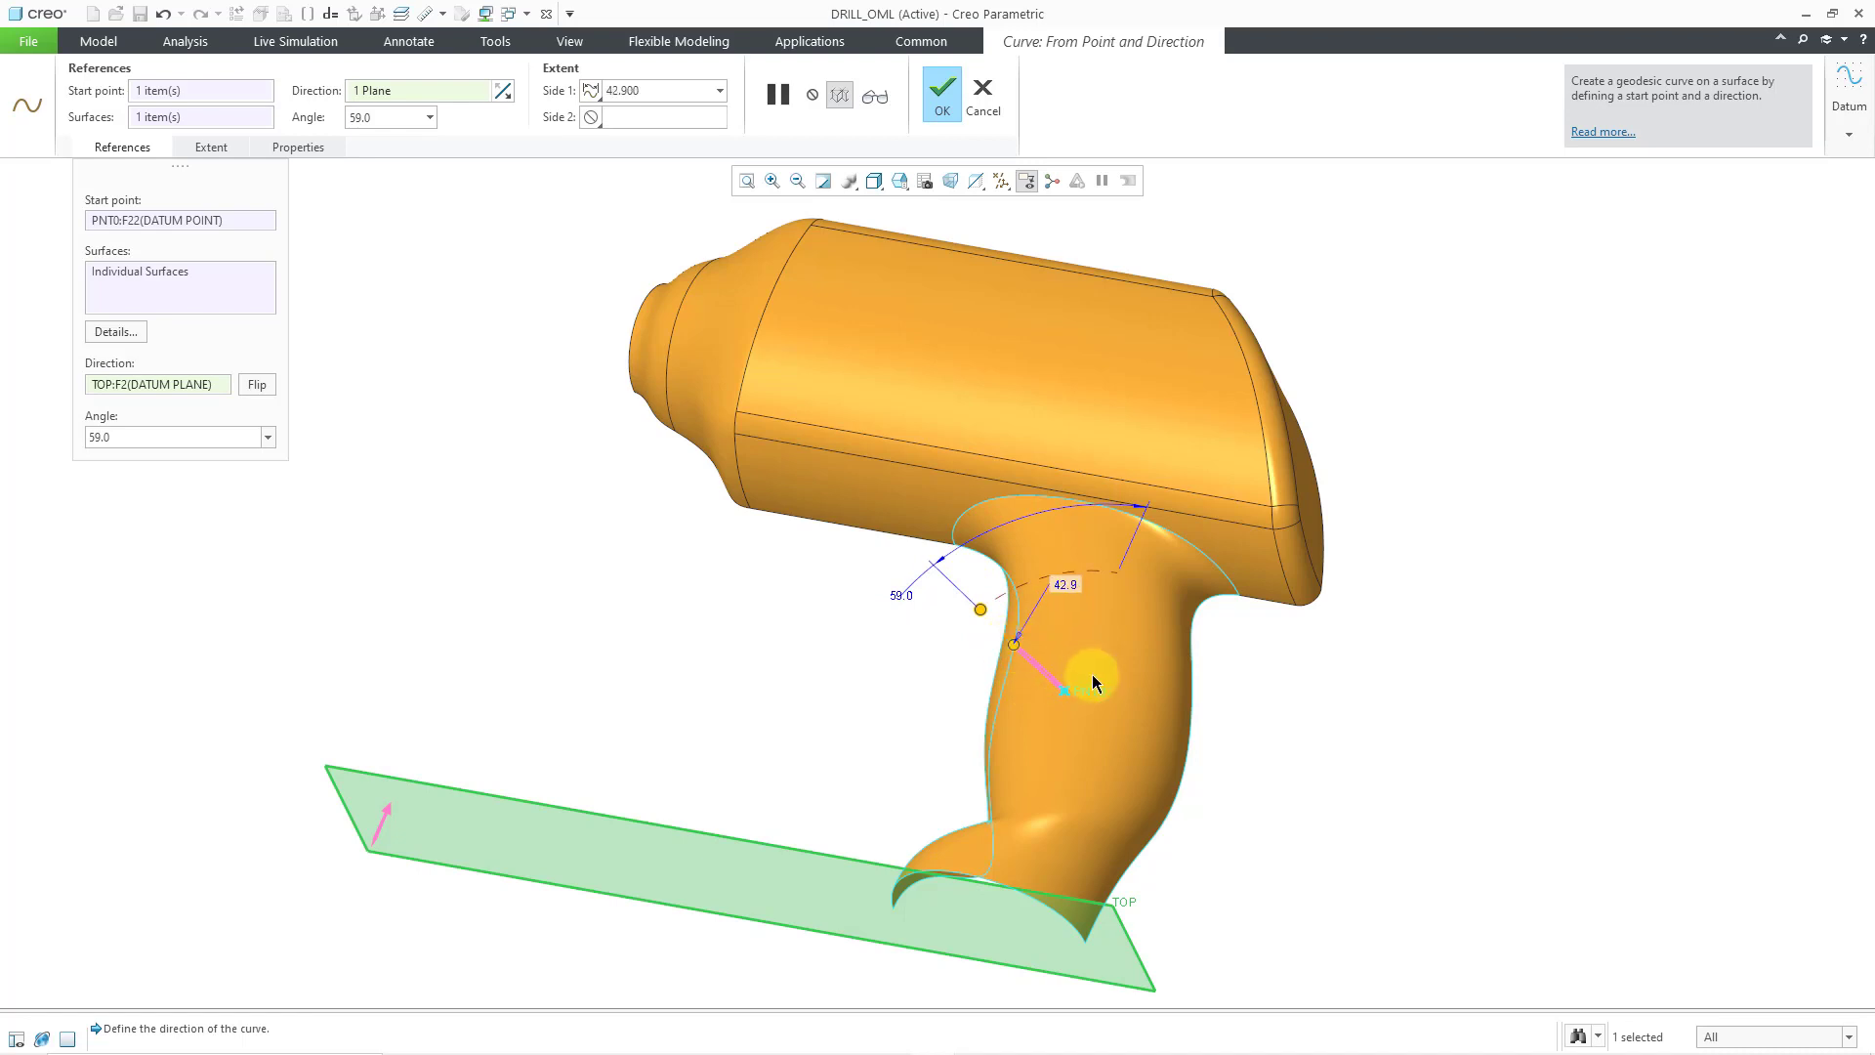
middle_drag(1088, 673, 1160, 663)
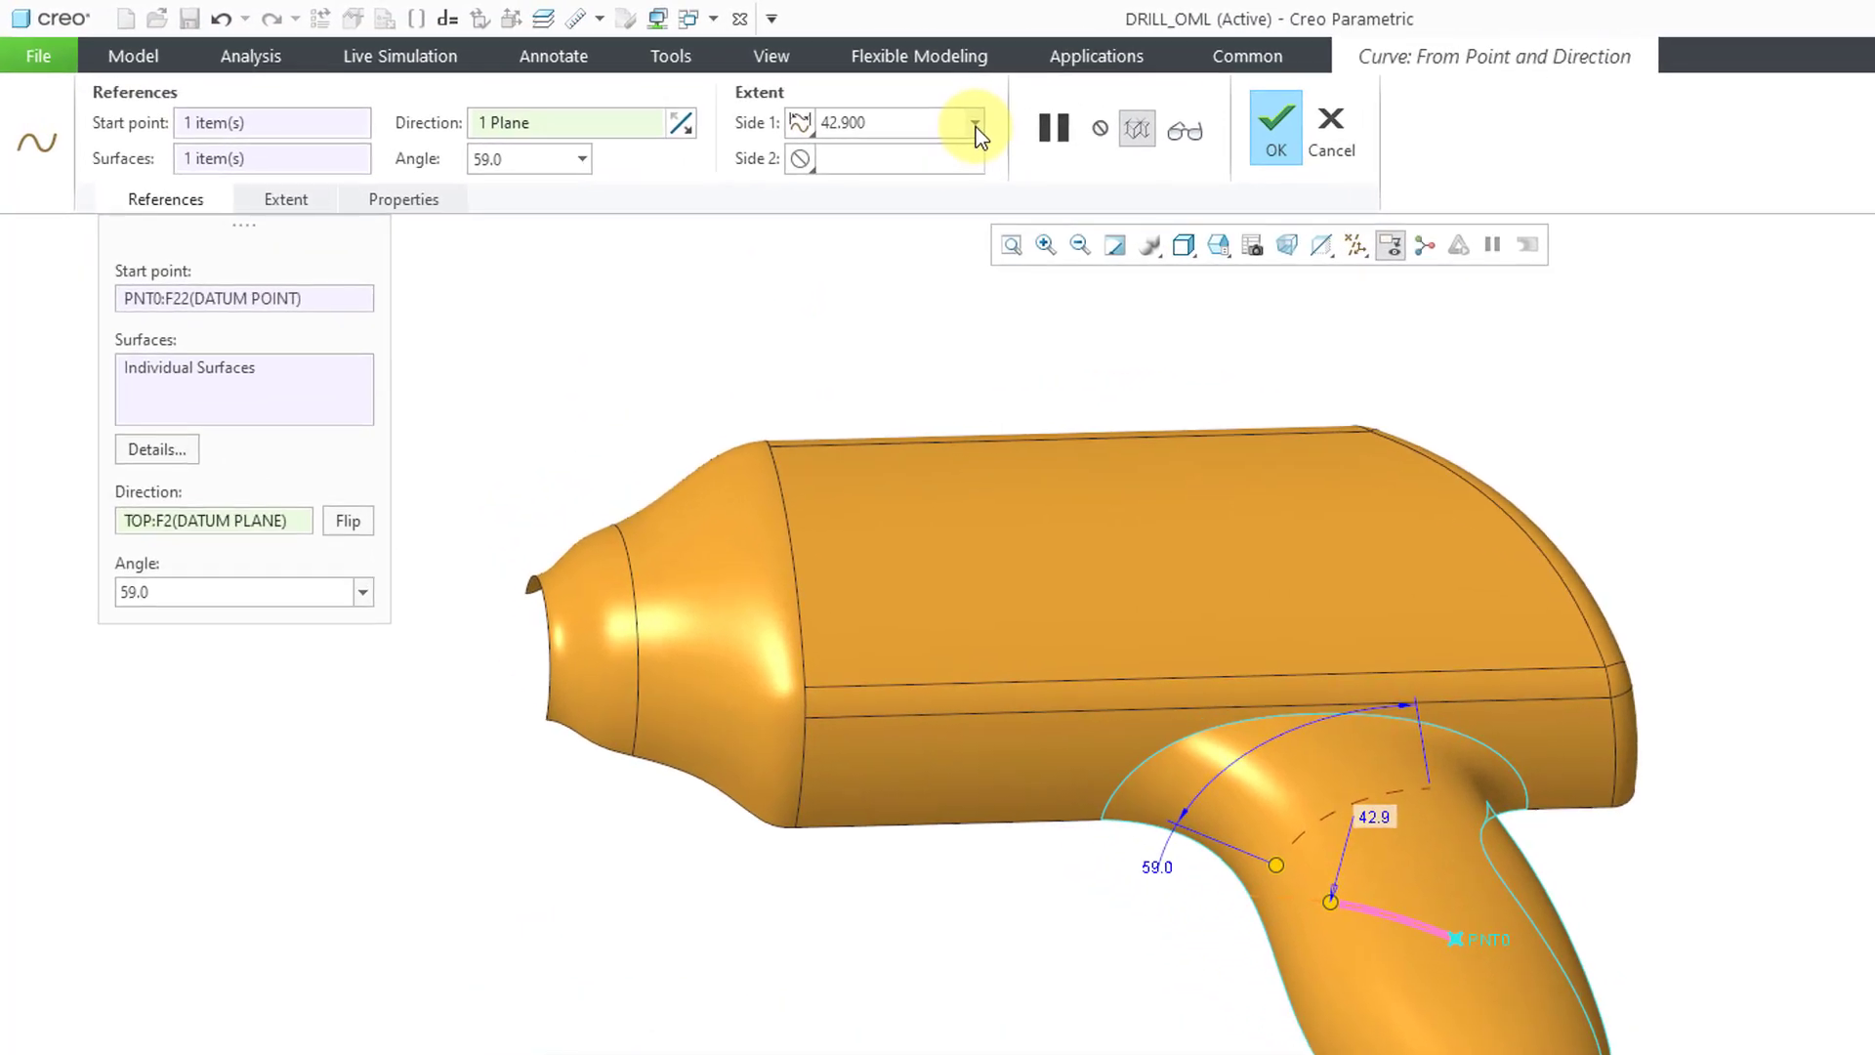
Step: Change the Side 1 extent from 42.900 length to By Domain across the handle surface
click(975, 125)
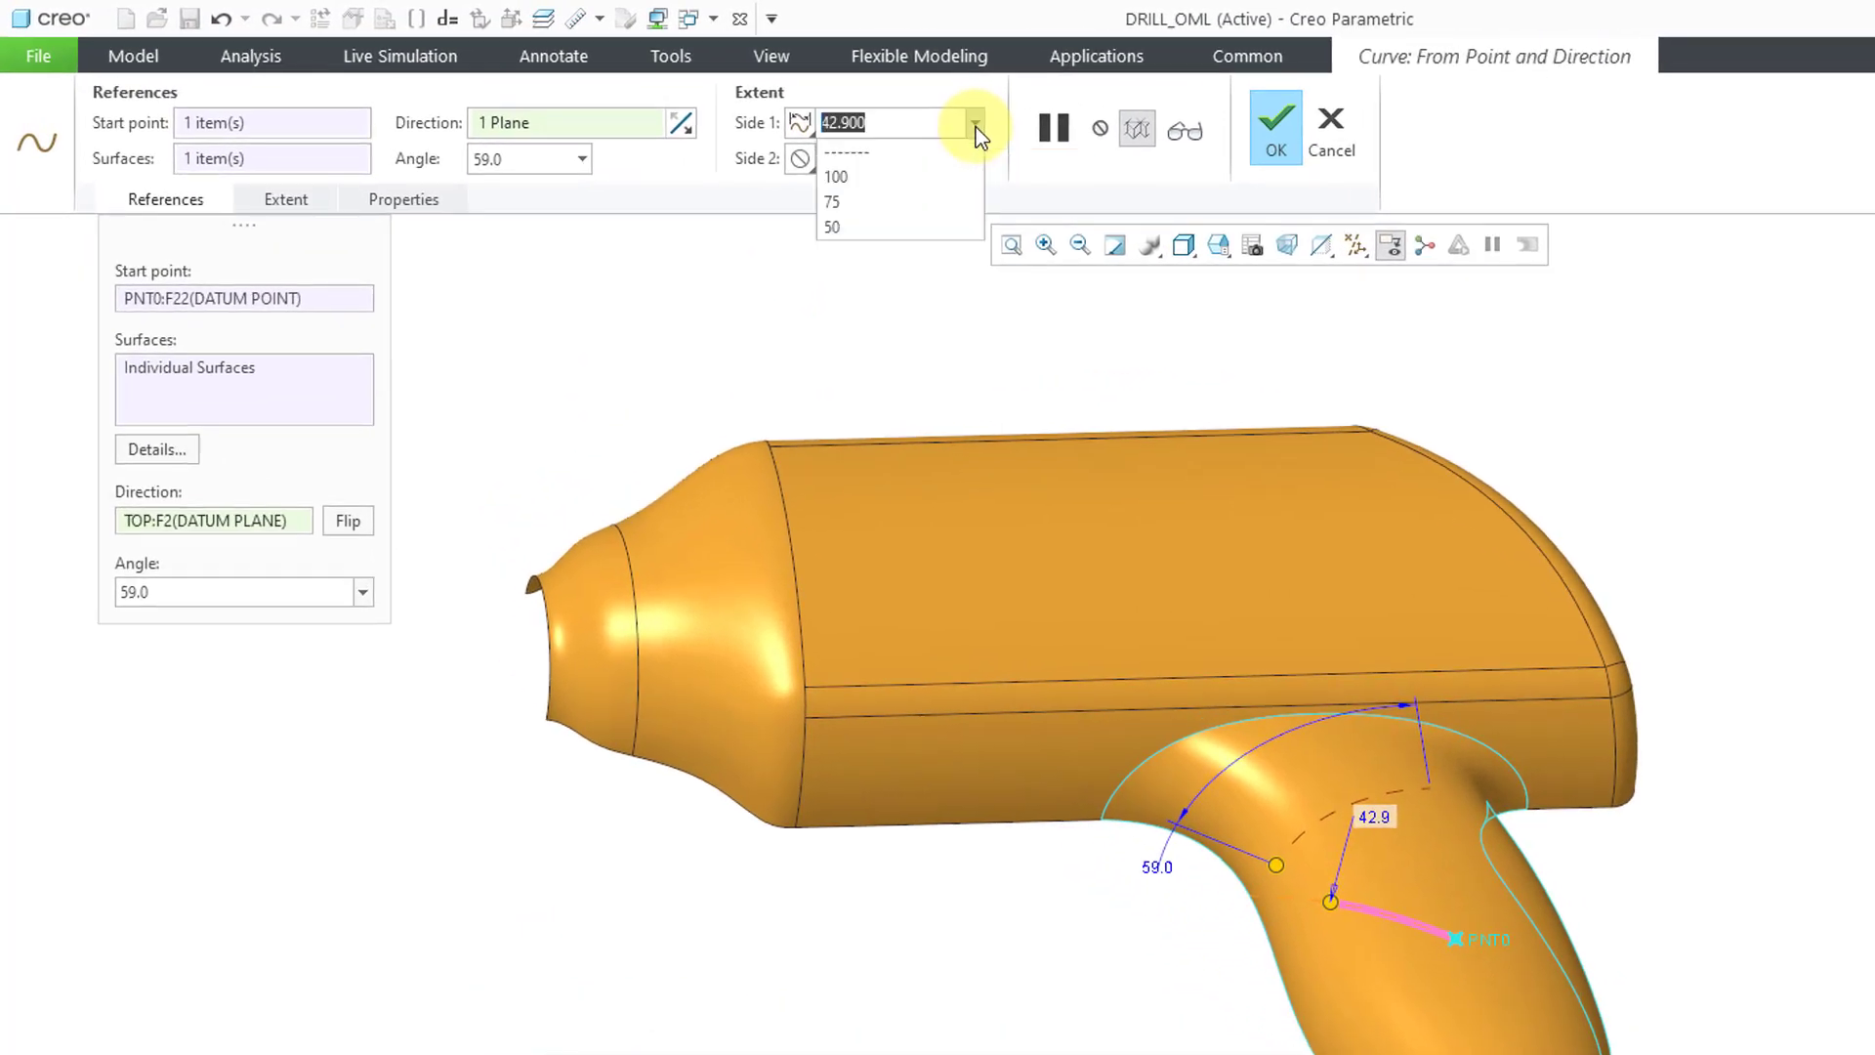
click(807, 131)
click(807, 131)
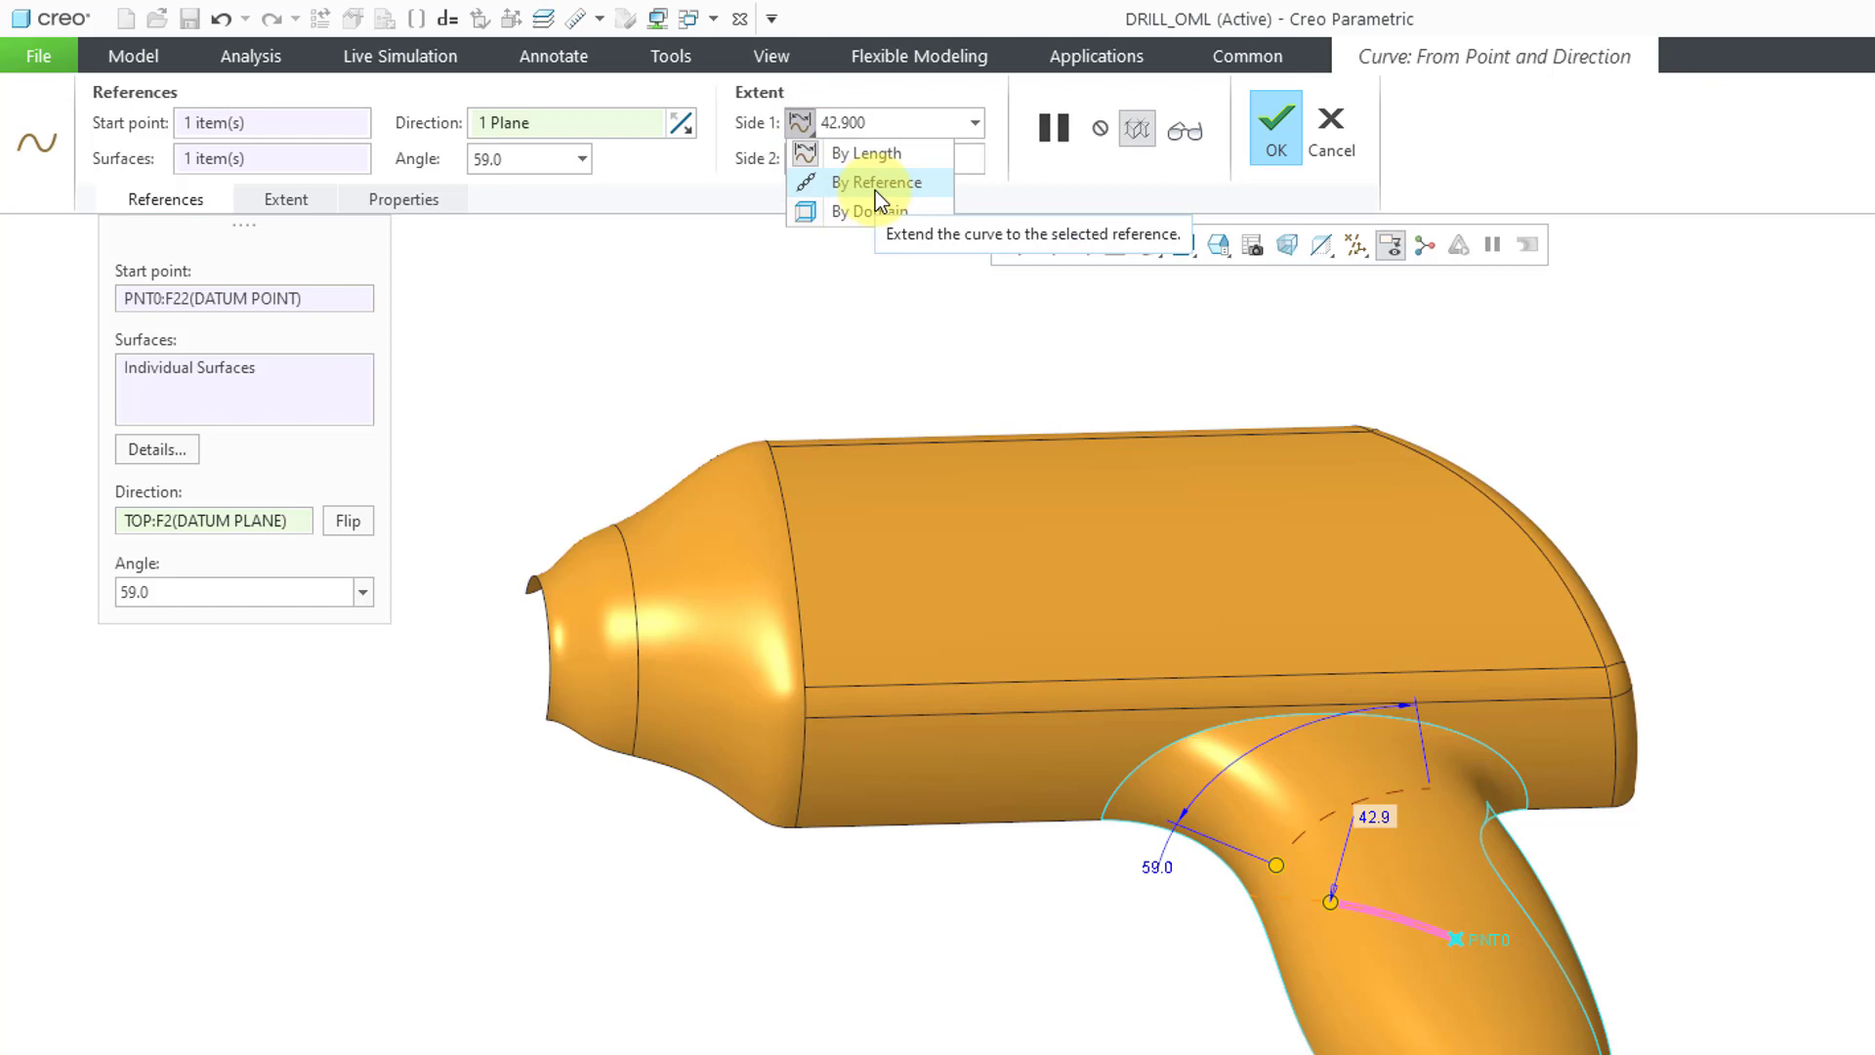
click(862, 214)
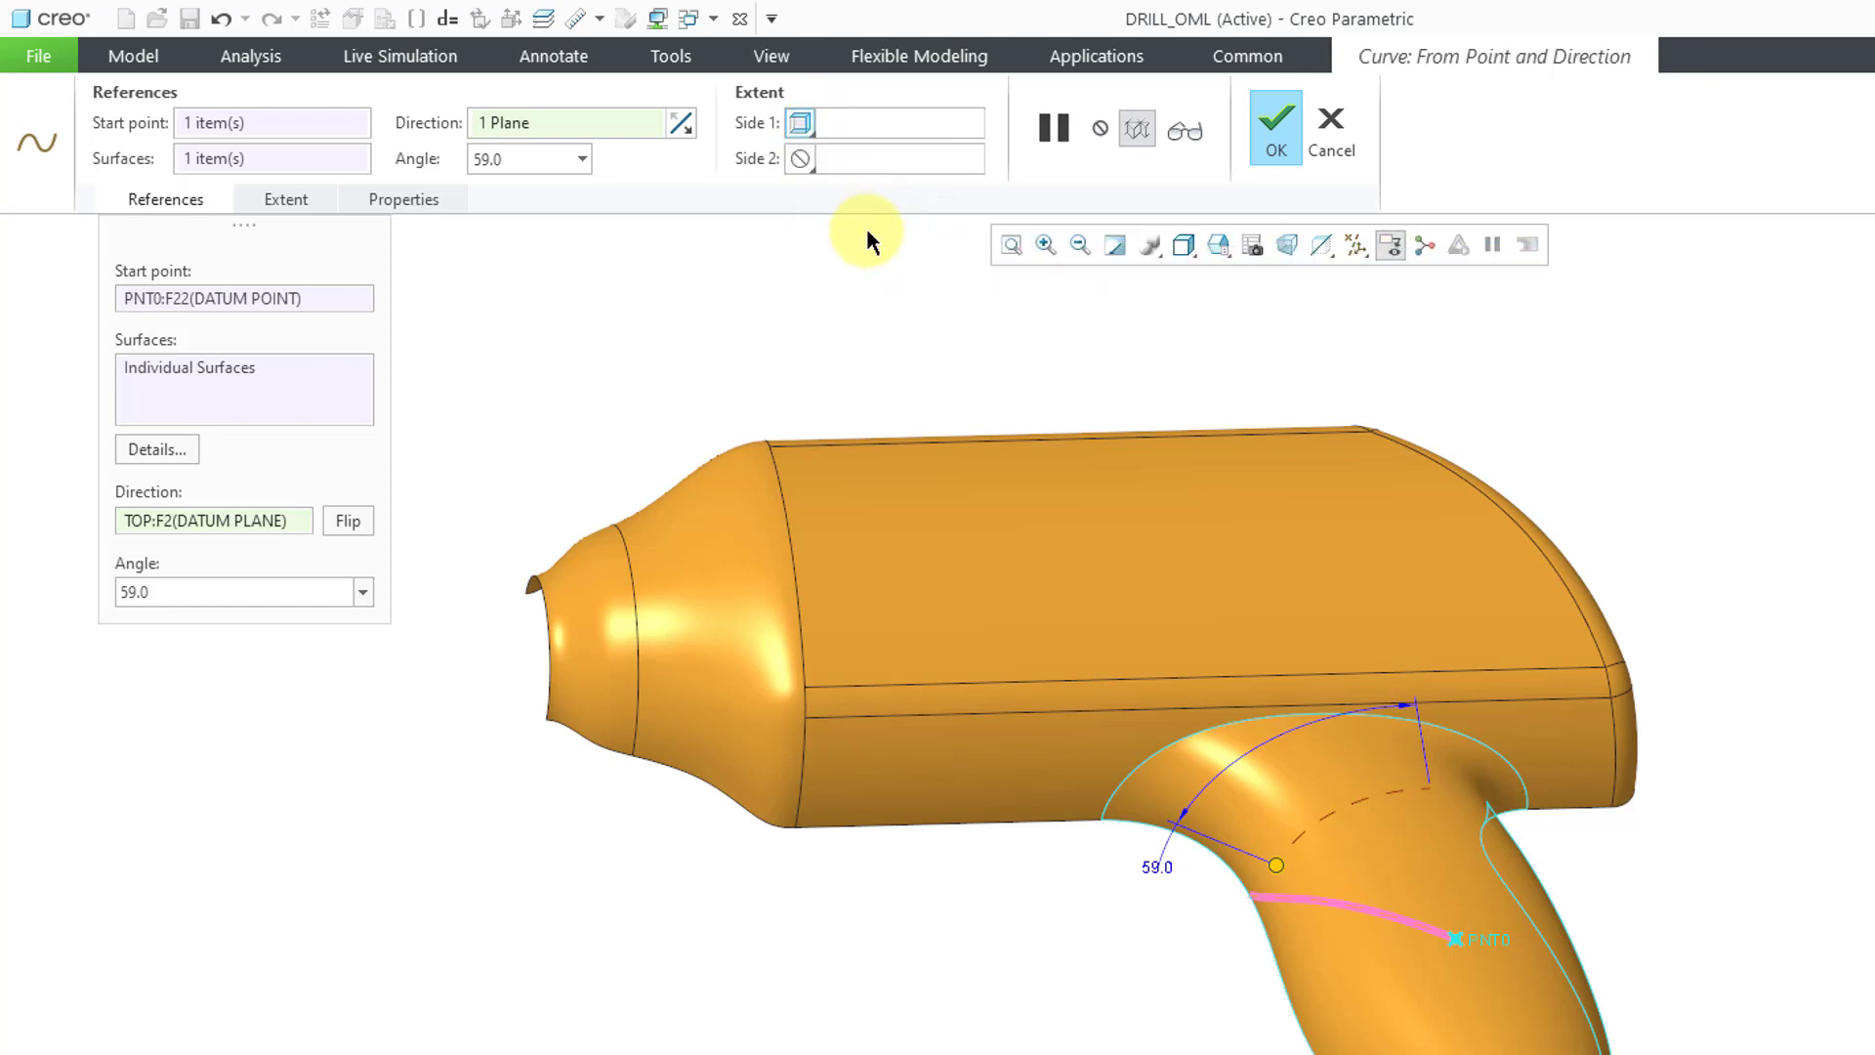
middle_drag(1222, 933, 1152, 928)
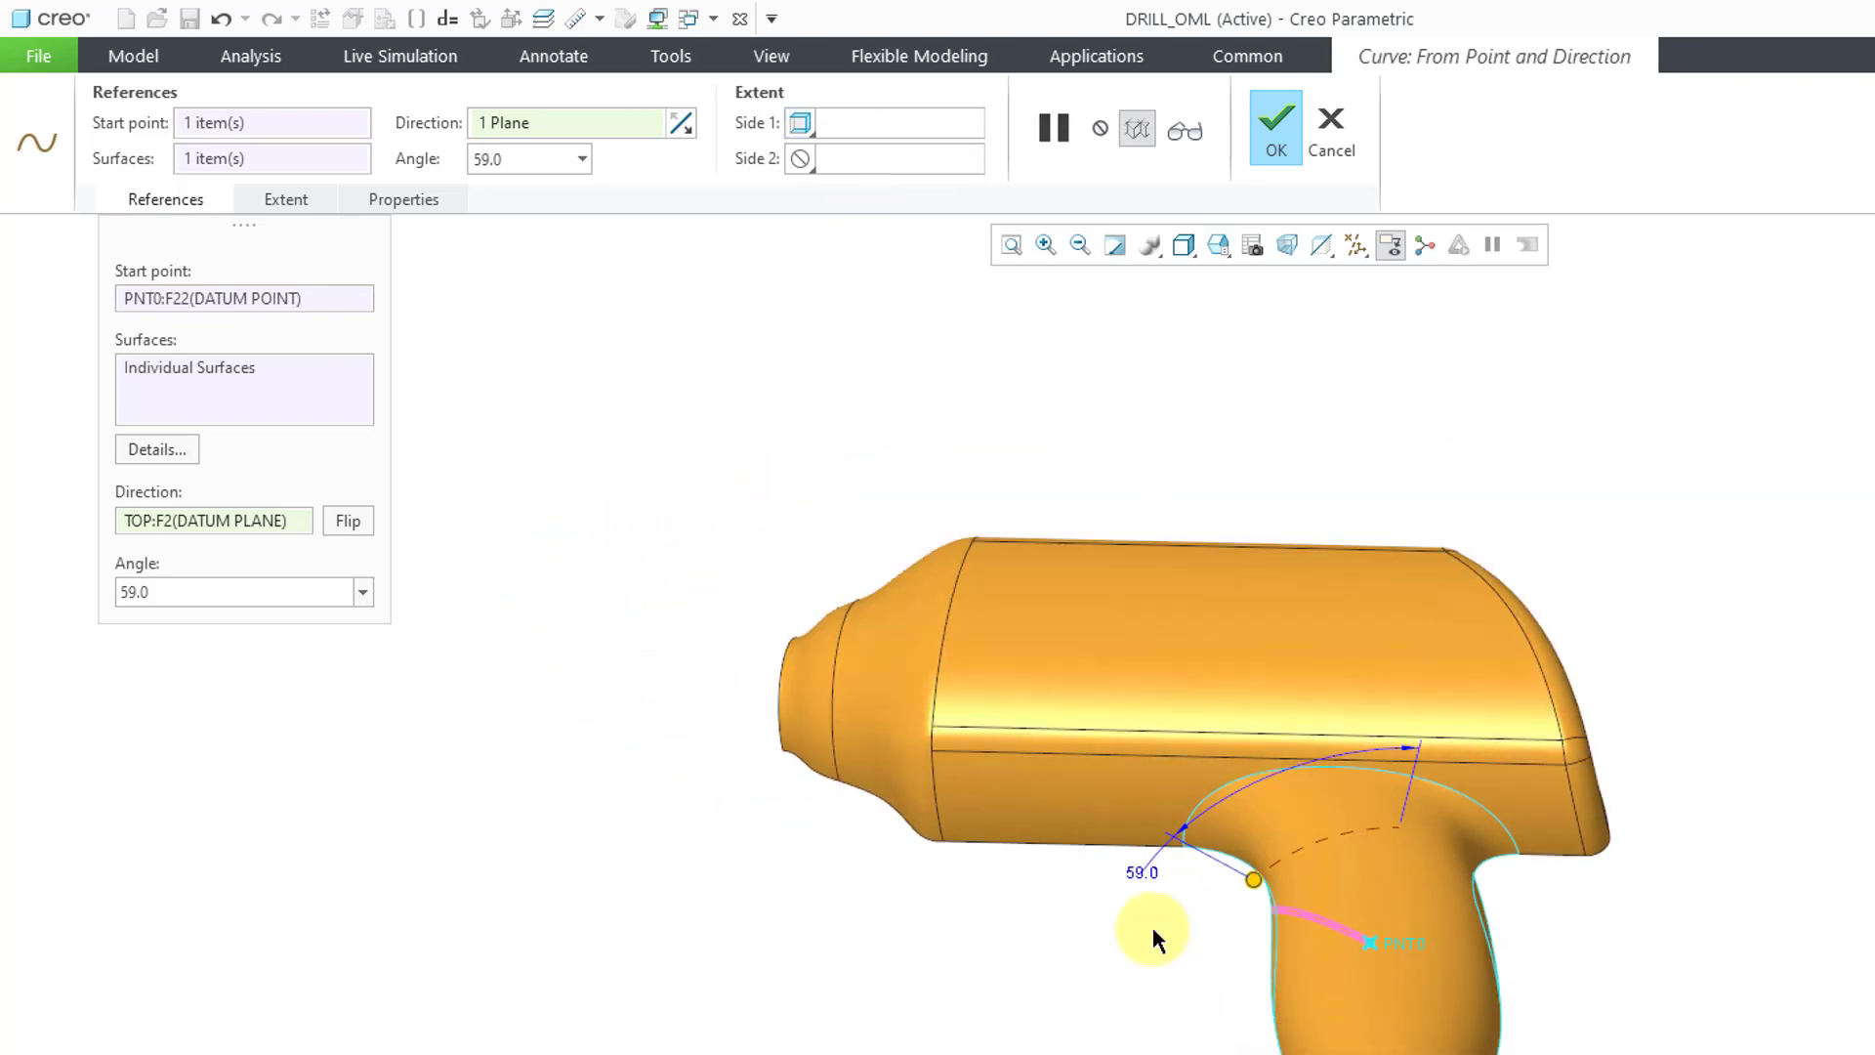
Step: Set Side 2 to By Length and stretch it down the grip
click(812, 166)
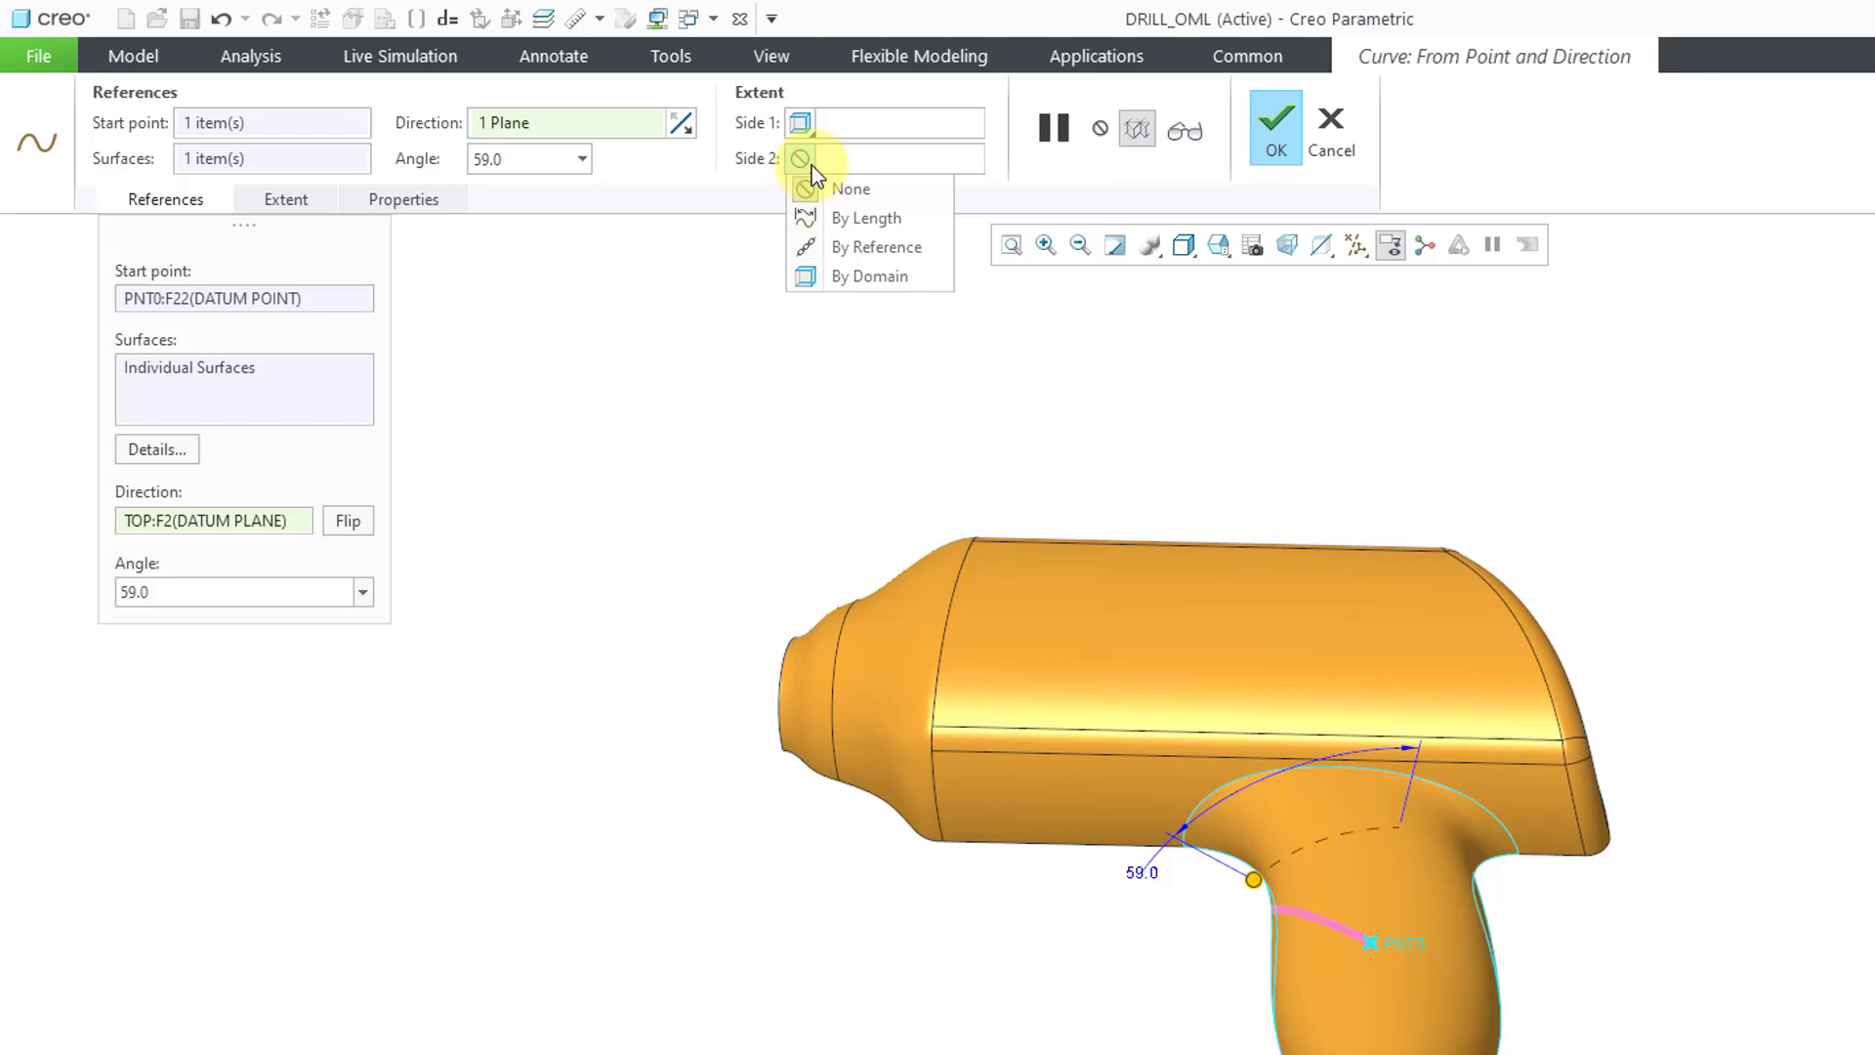
click(870, 214)
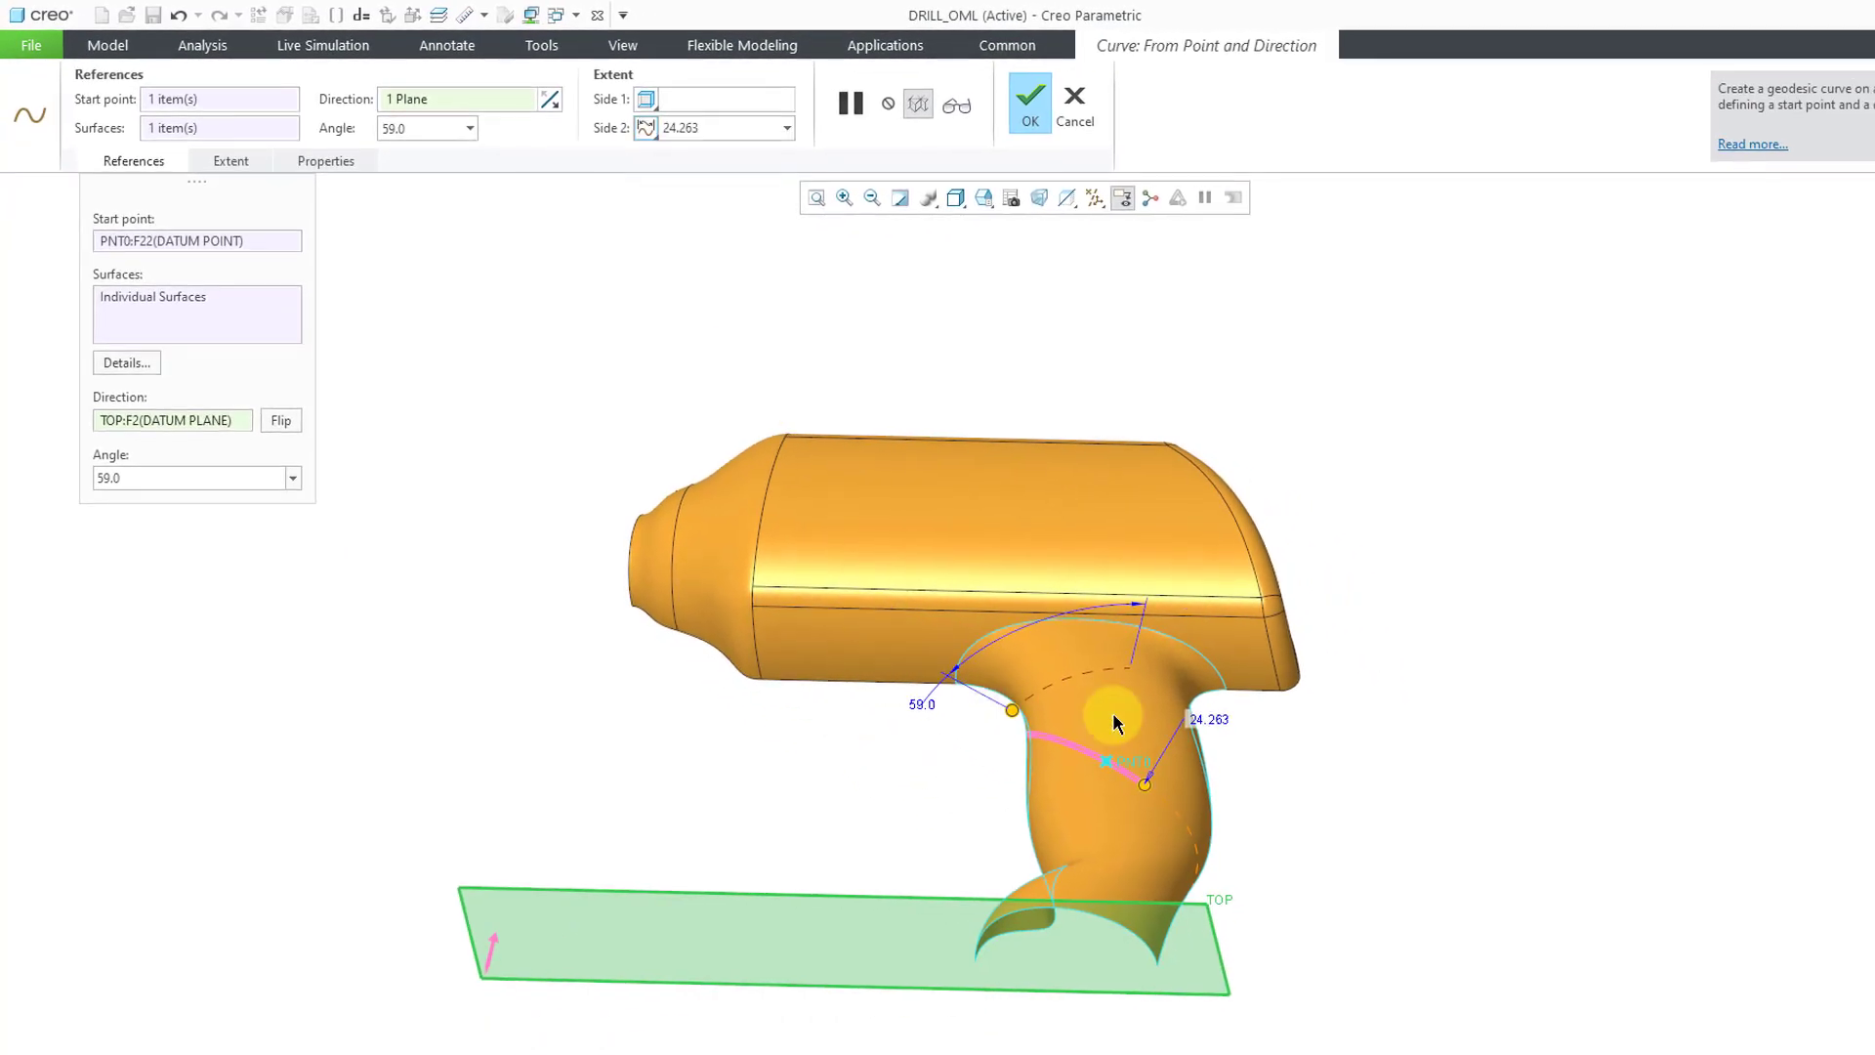
scroll(1147, 801, down, 3)
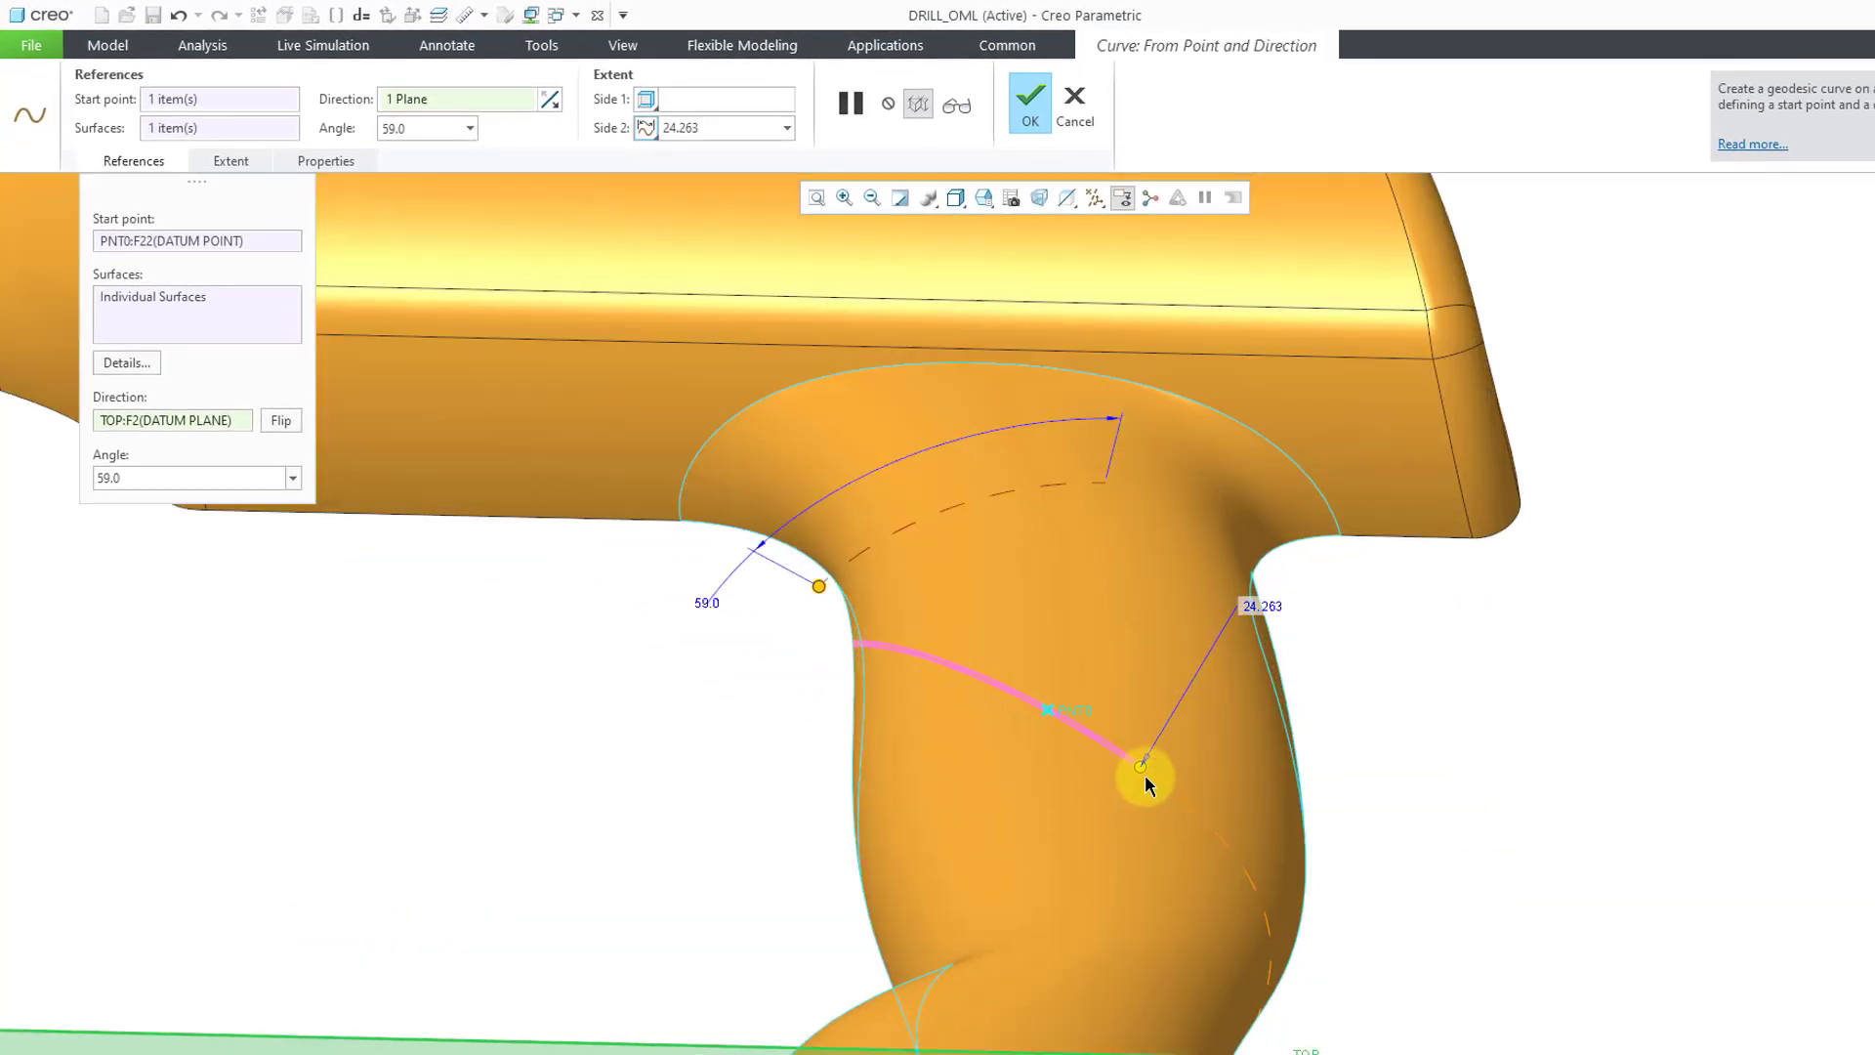
drag(1147, 784, 1209, 830)
scroll(1156, 679, up, 2)
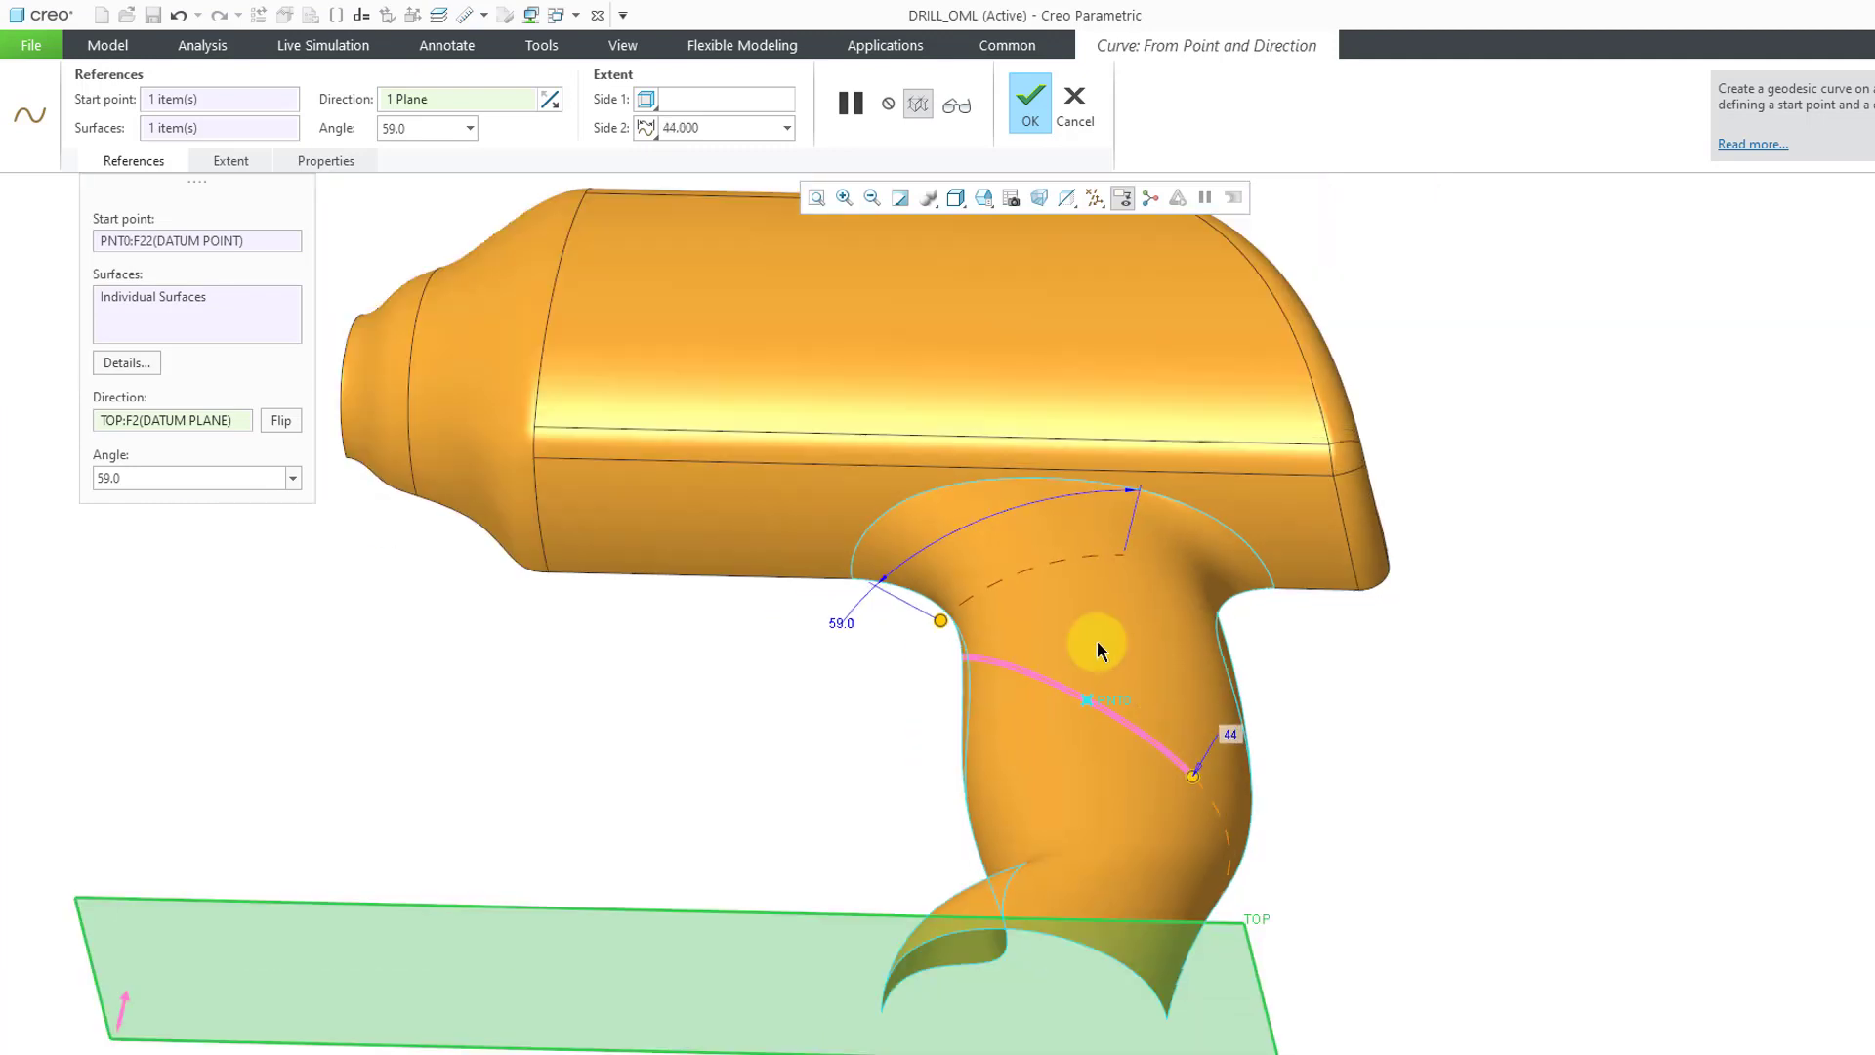
Step: Switch Side 2 to By Domain and set the direction angle to 57°
click(648, 133)
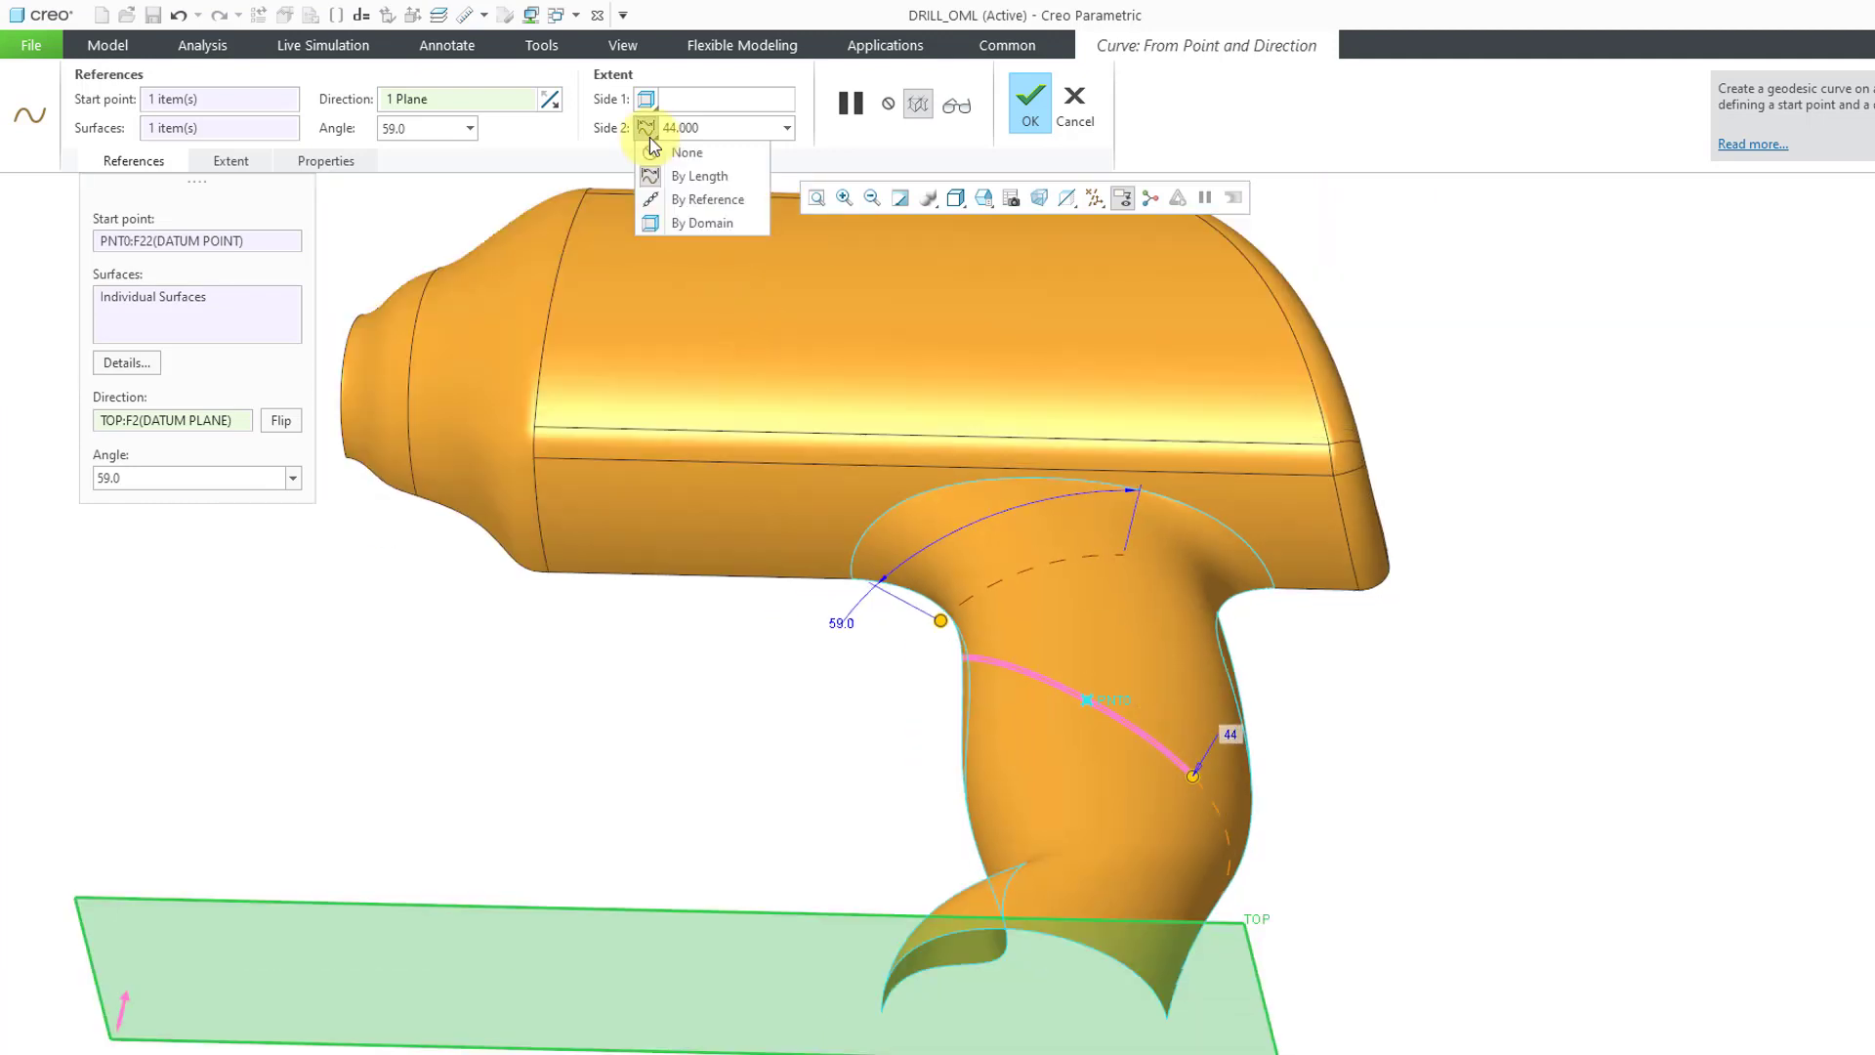
click(701, 228)
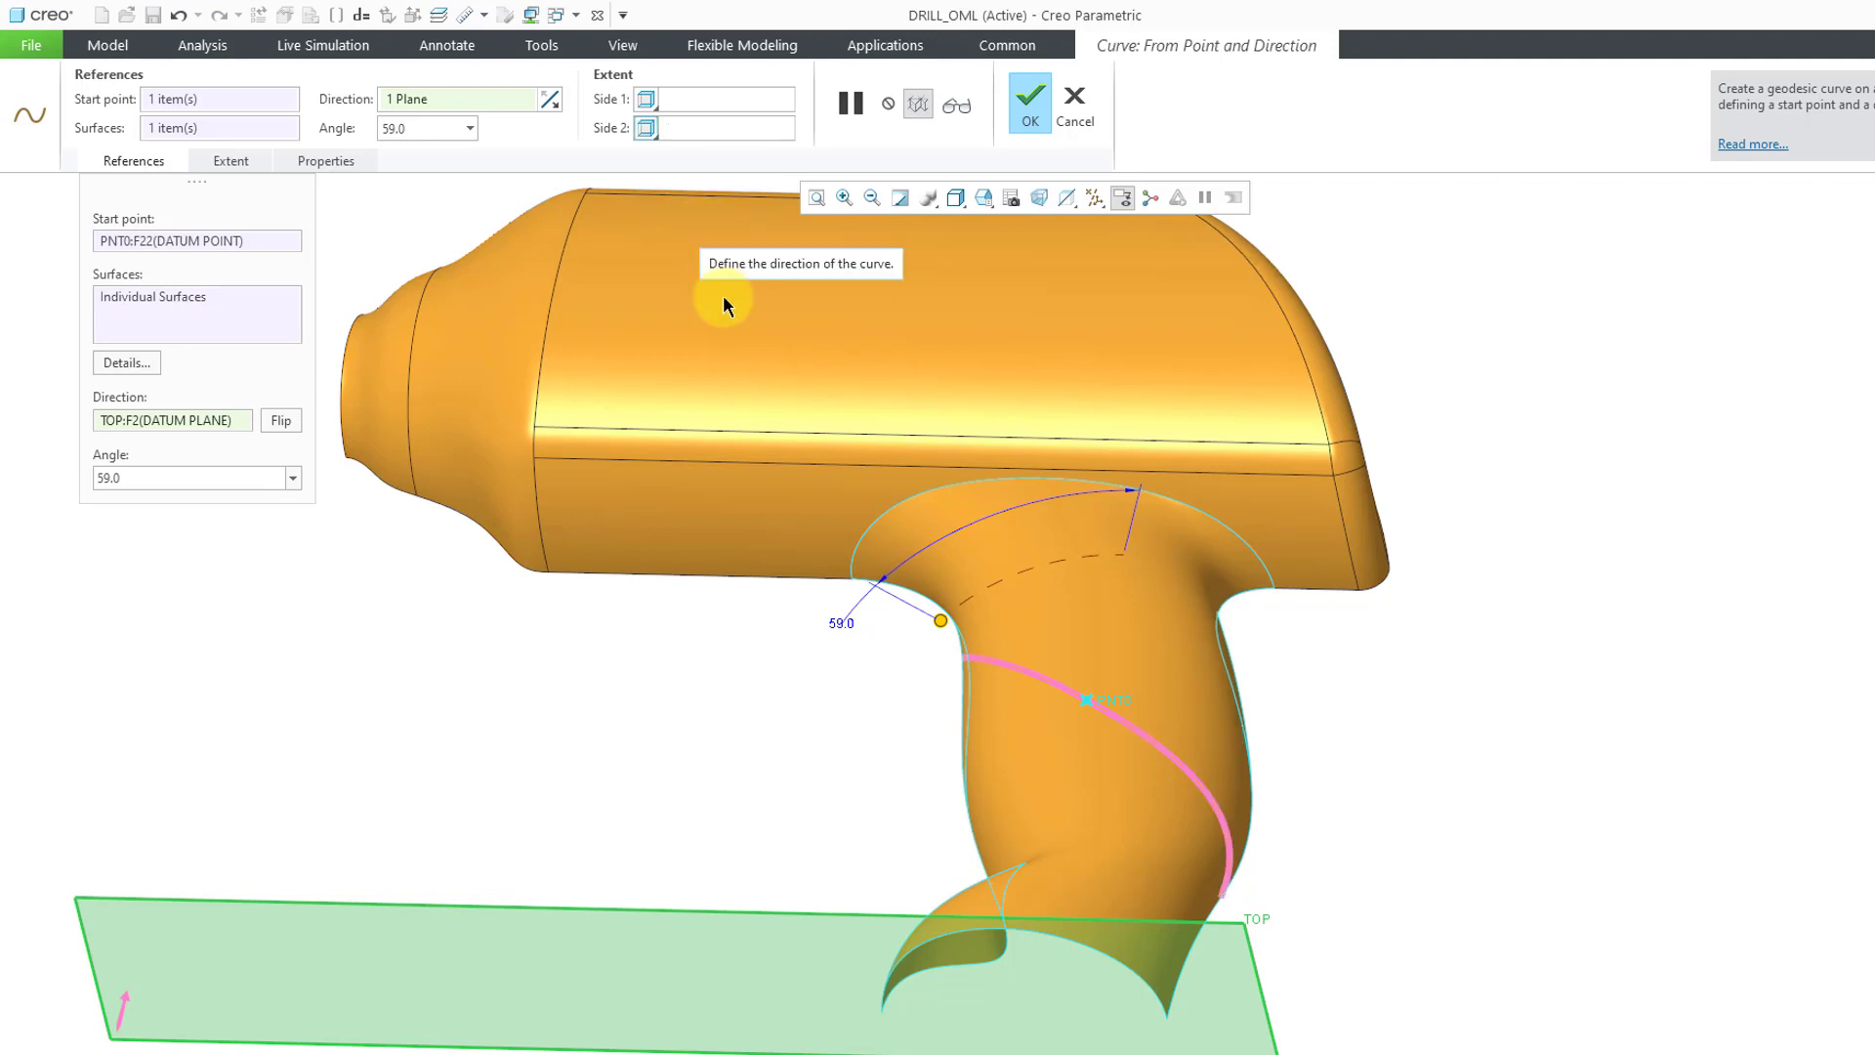
mouse_move(859, 672)
middle_down()
mouse_move(892, 674)
mouse_move(877, 682)
middle_up()
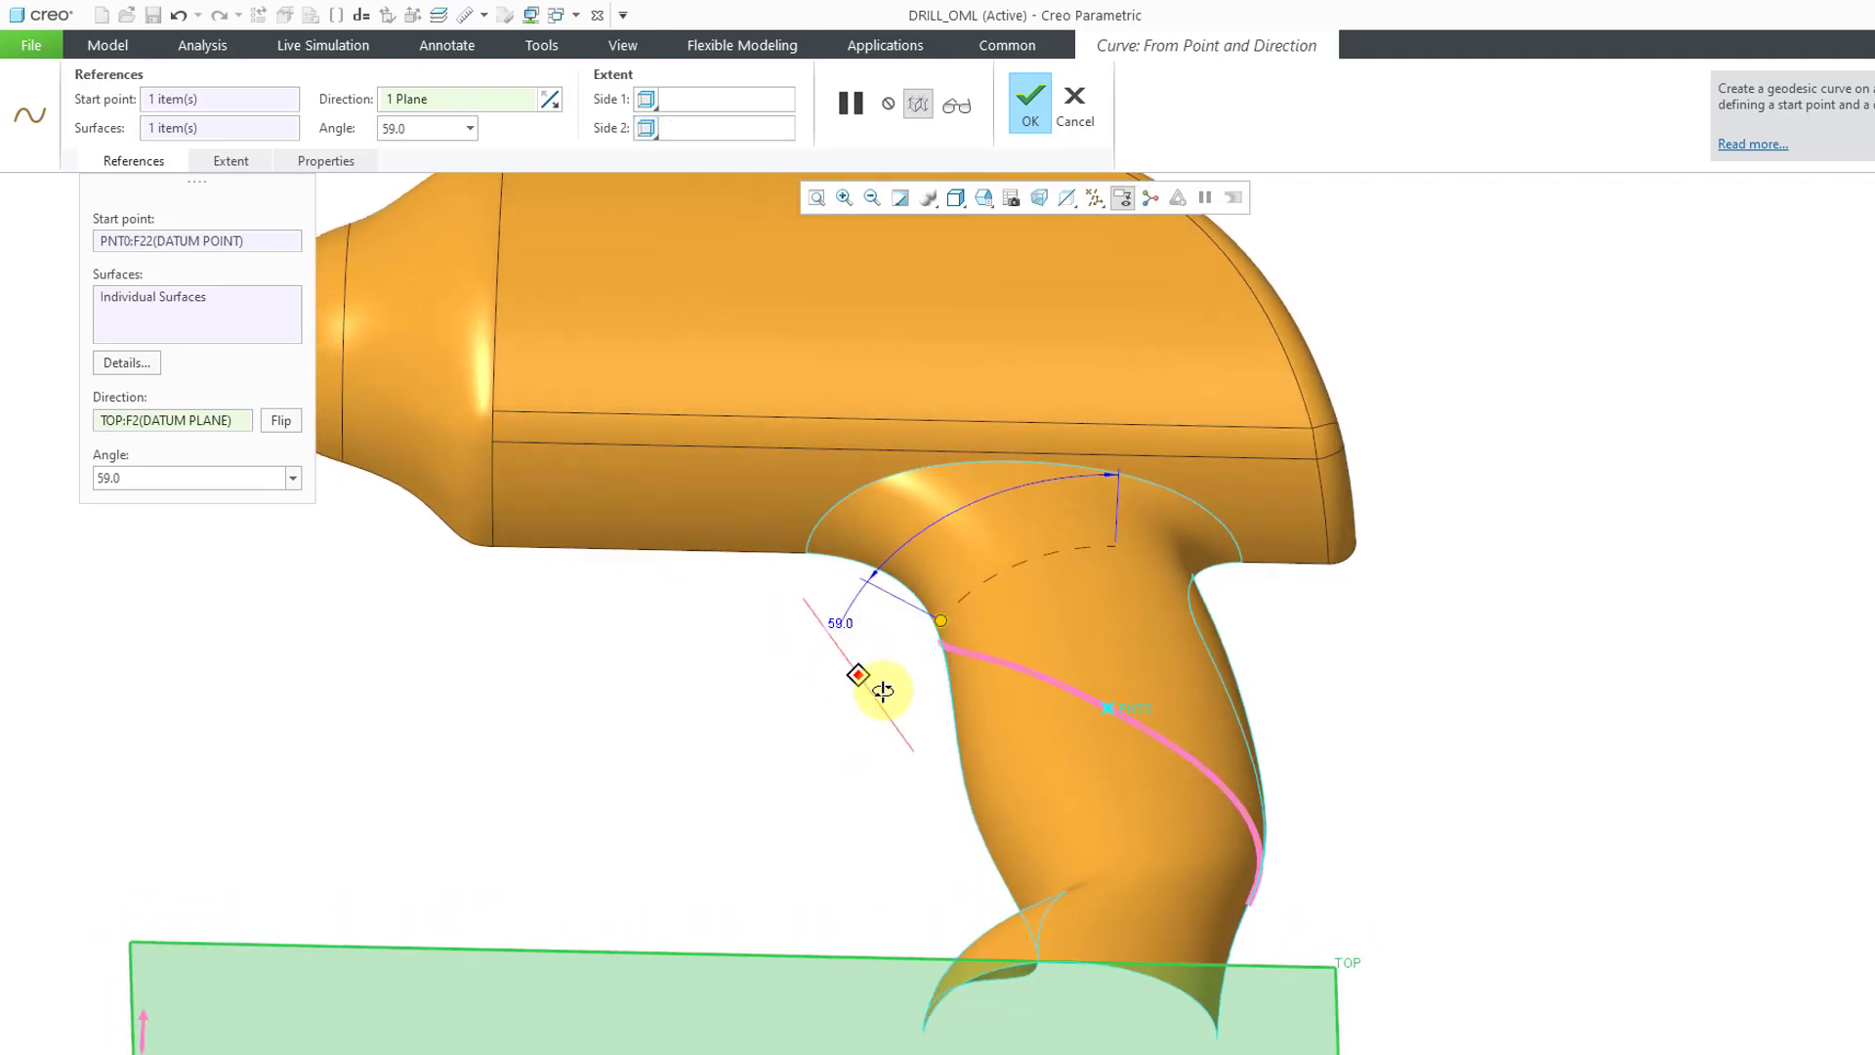
mouse_move(945, 625)
mouse_down()
mouse_move(975, 608)
mouse_move(946, 659)
mouse_move(955, 745)
mouse_move(992, 795)
mouse_move(1032, 805)
mouse_move(946, 745)
mouse_move(938, 661)
mouse_move(954, 619)
mouse_move(963, 632)
mouse_up()
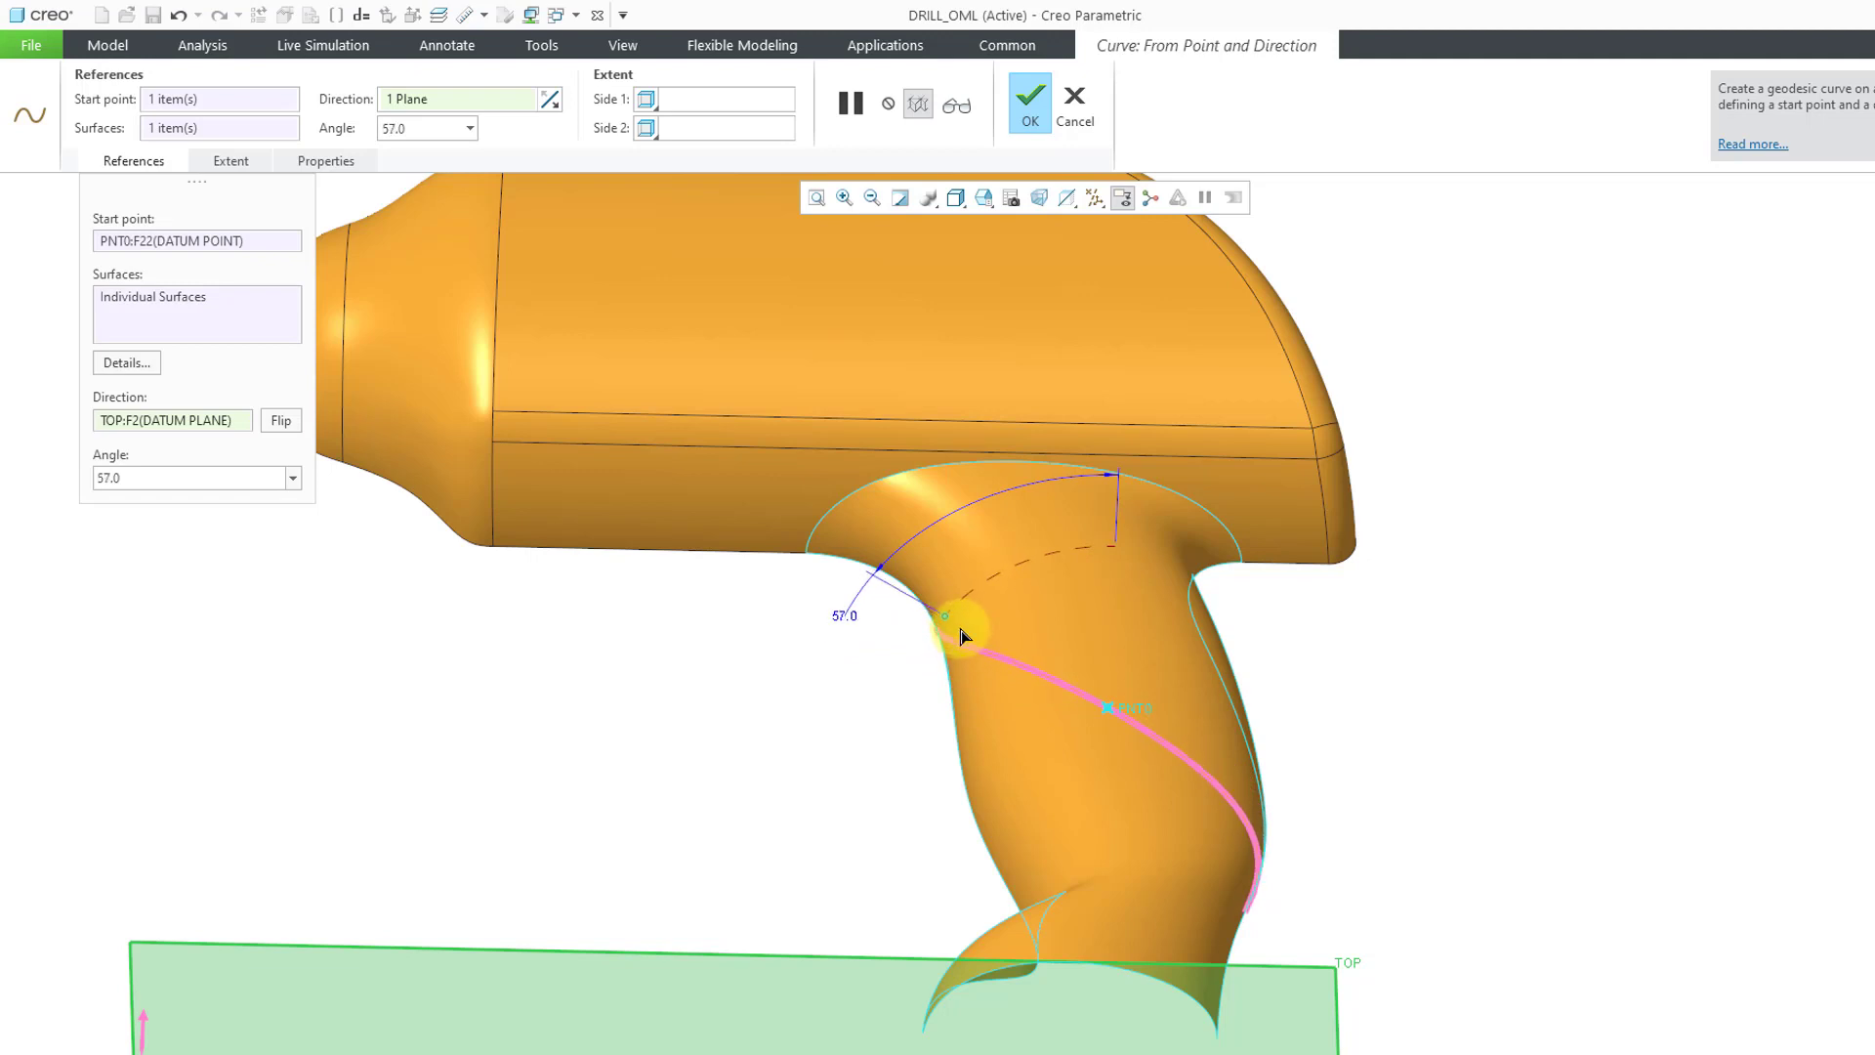
Step: Complete the geodesic curve on the drill handle and orbit to inspect it
click(1024, 104)
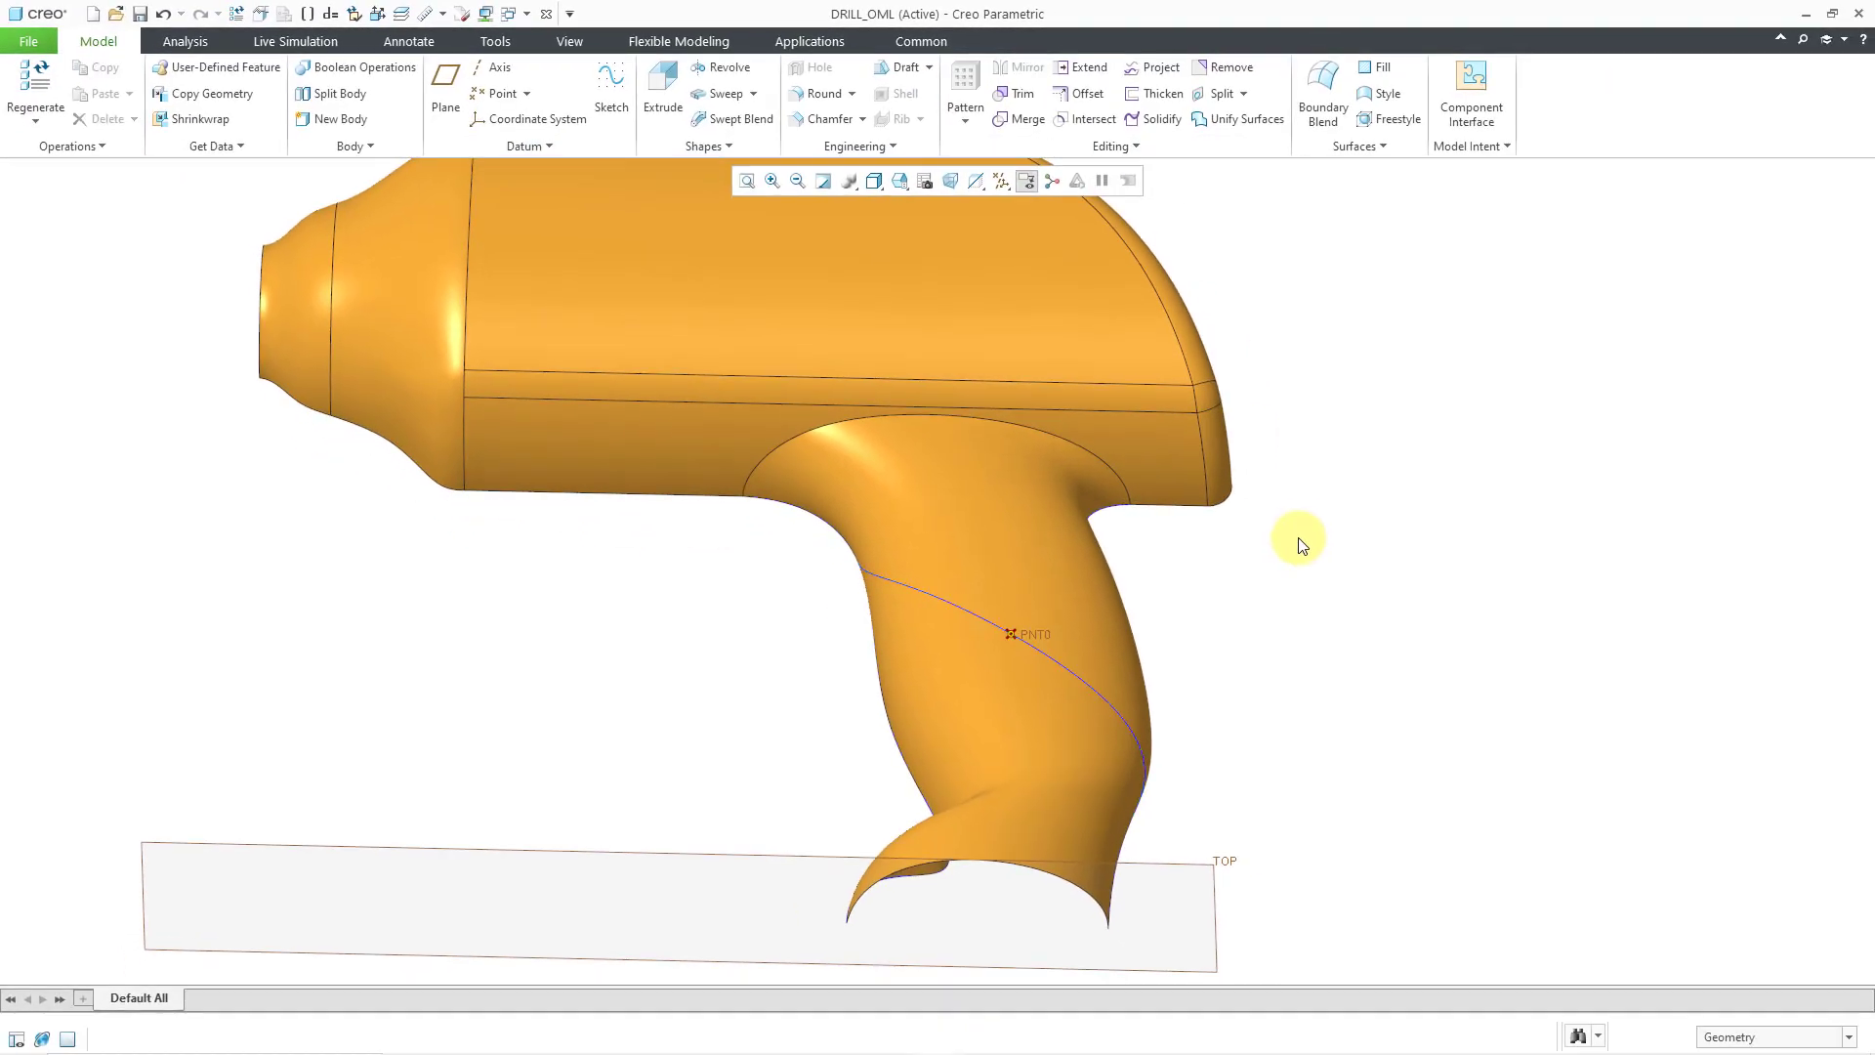
scroll(1335, 510, up, 2)
mouse_move(1255, 480)
middle_down()
mouse_move(1181, 469)
mouse_move(1272, 472)
mouse_move(1239, 465)
middle_up()
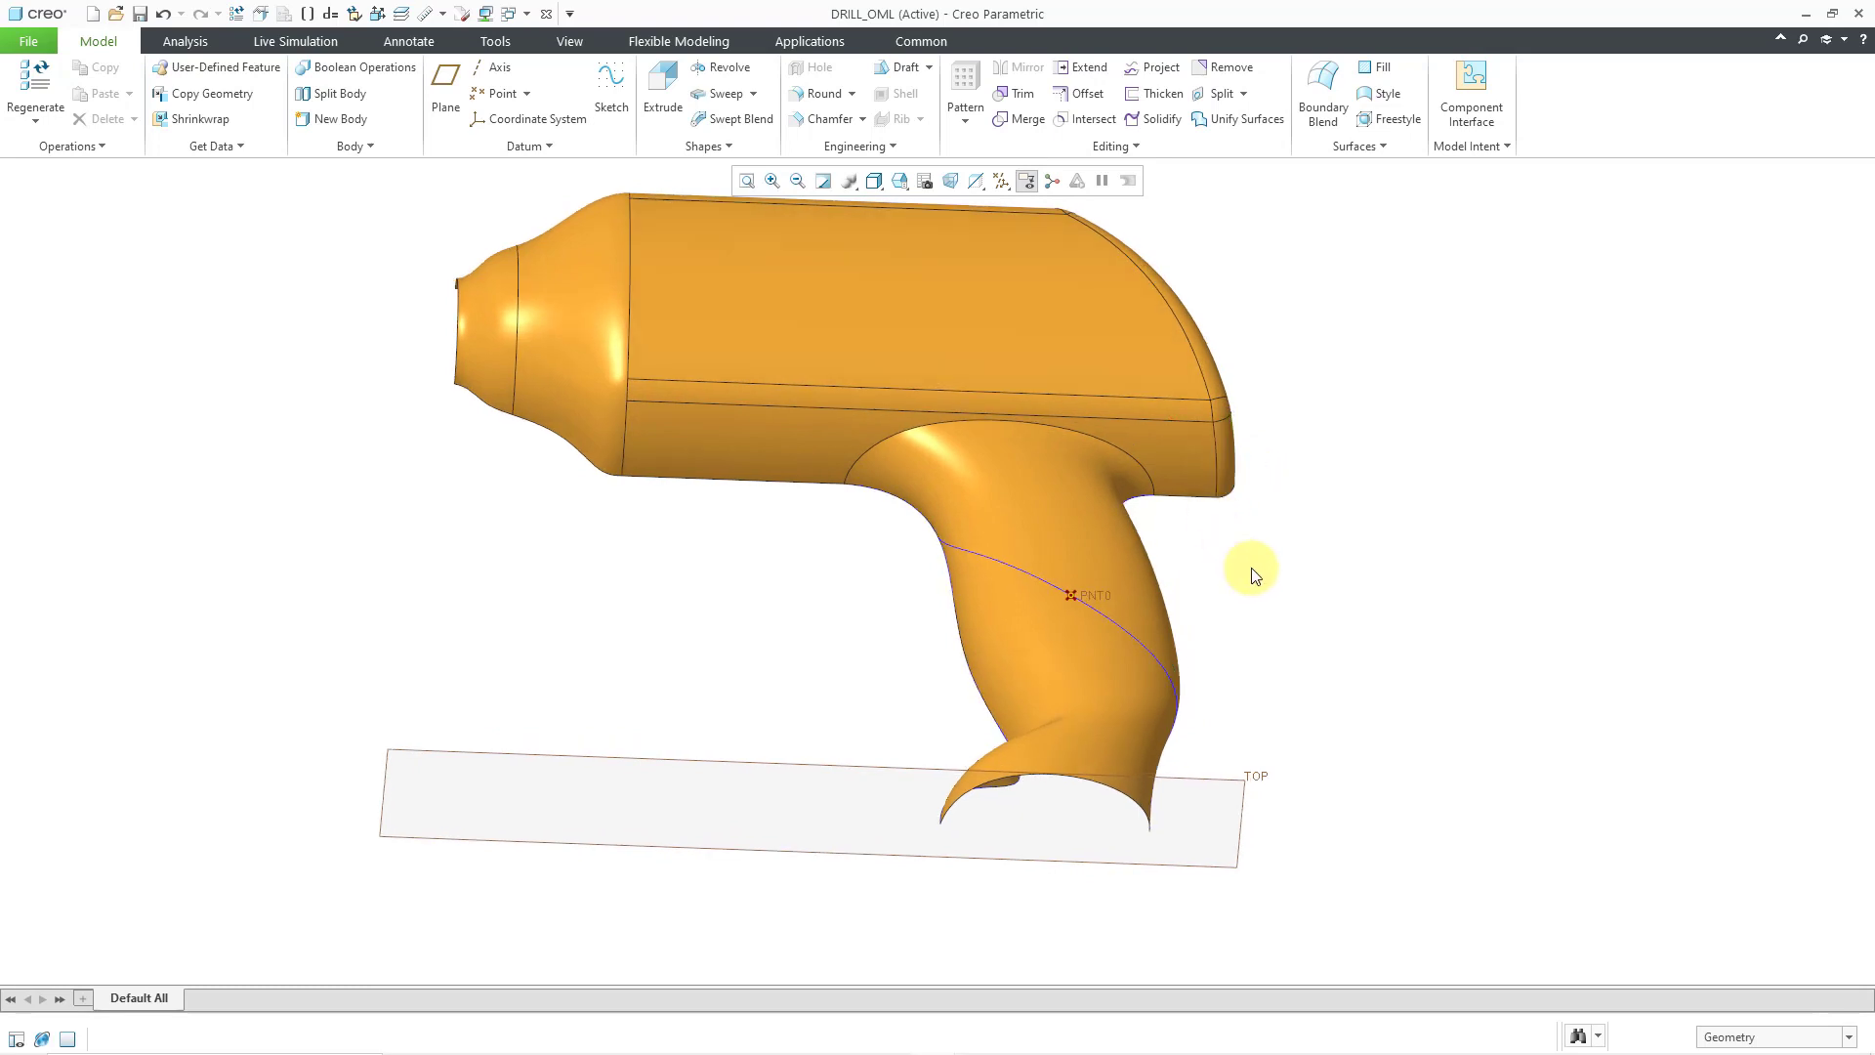
click(524, 14)
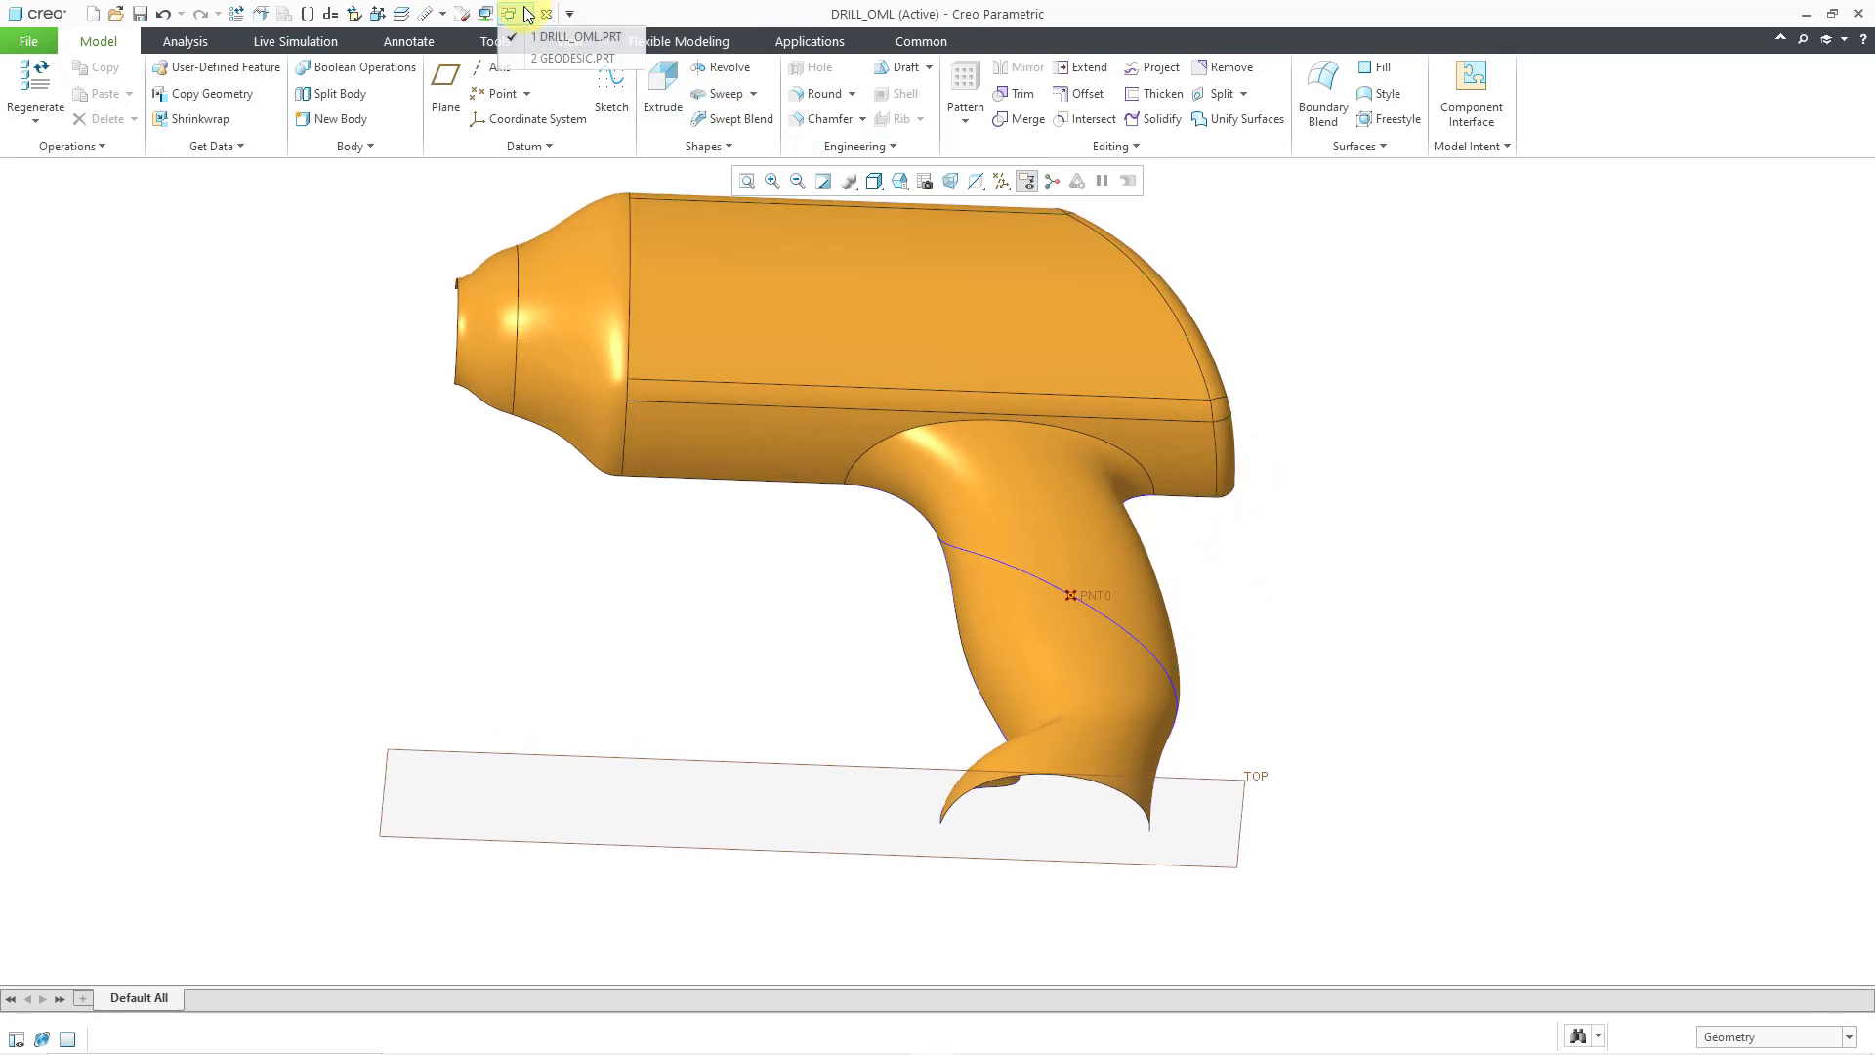
Step: Switch to the GEODESIC.PRT window and bring up the Datum curve options
click(547, 56)
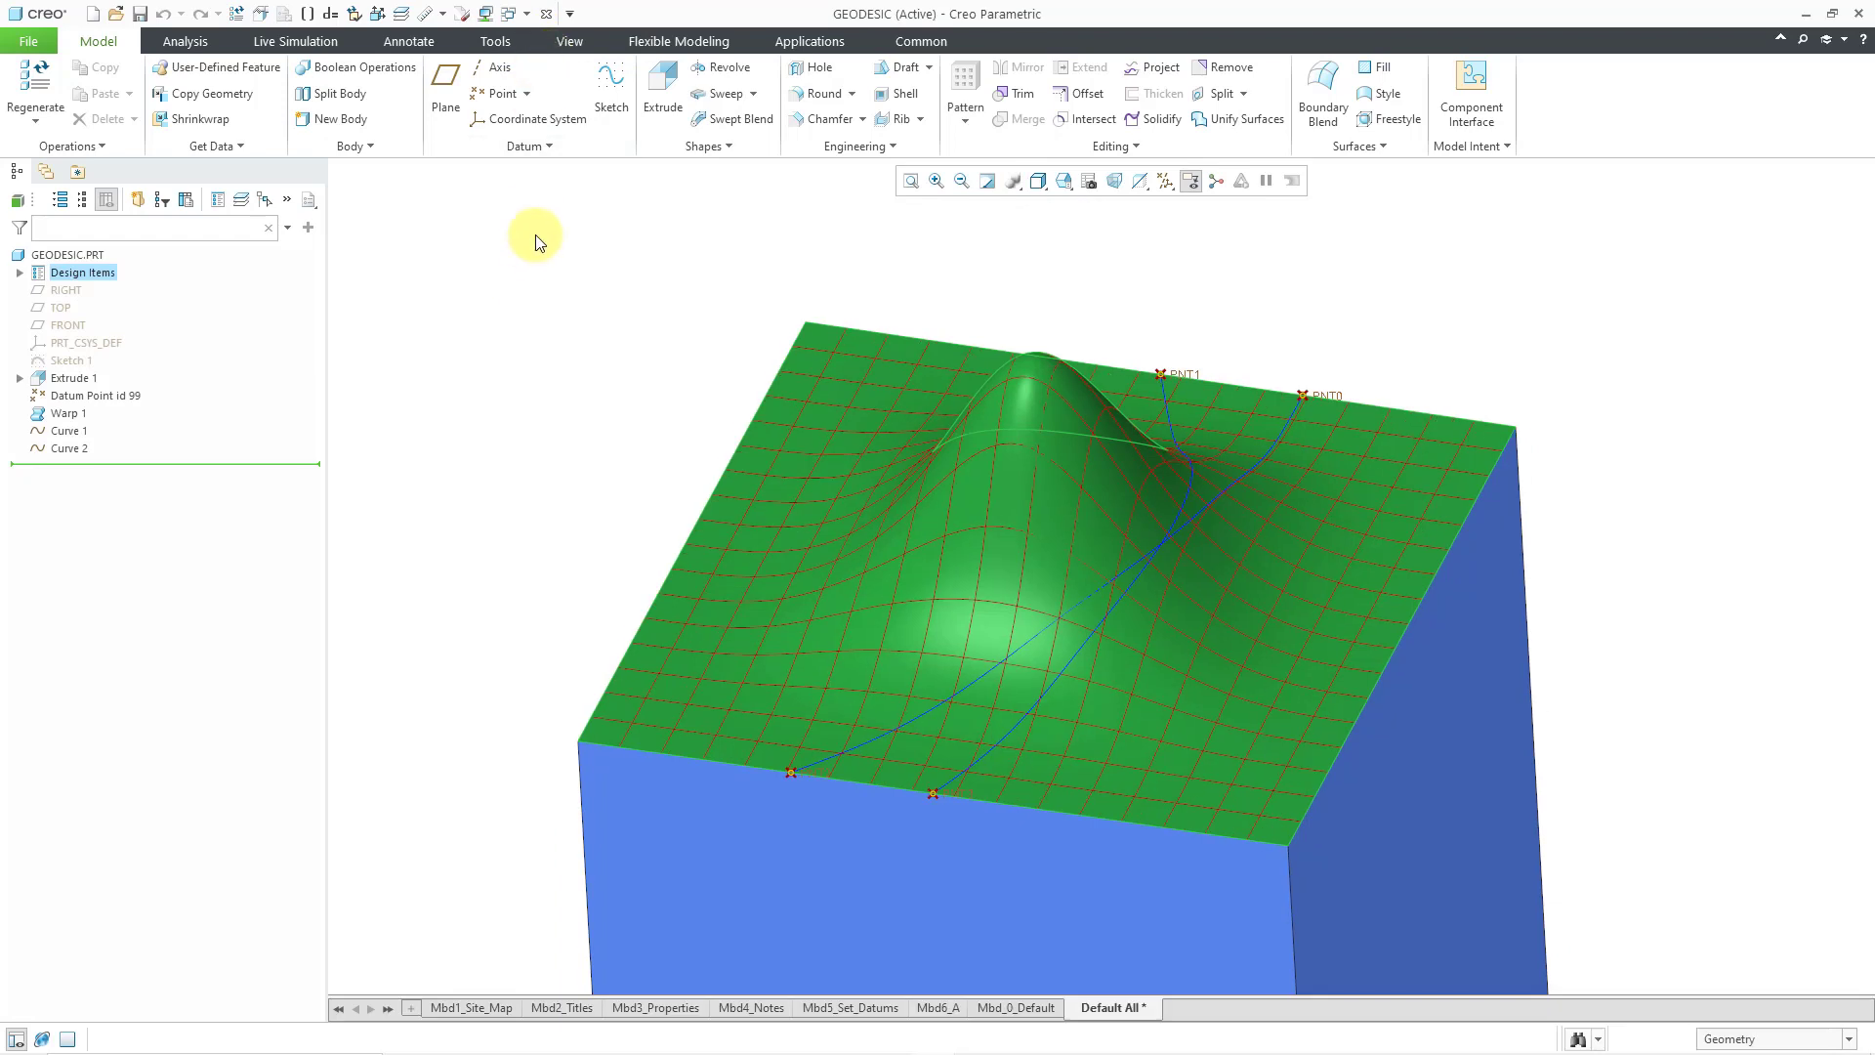
click(520, 147)
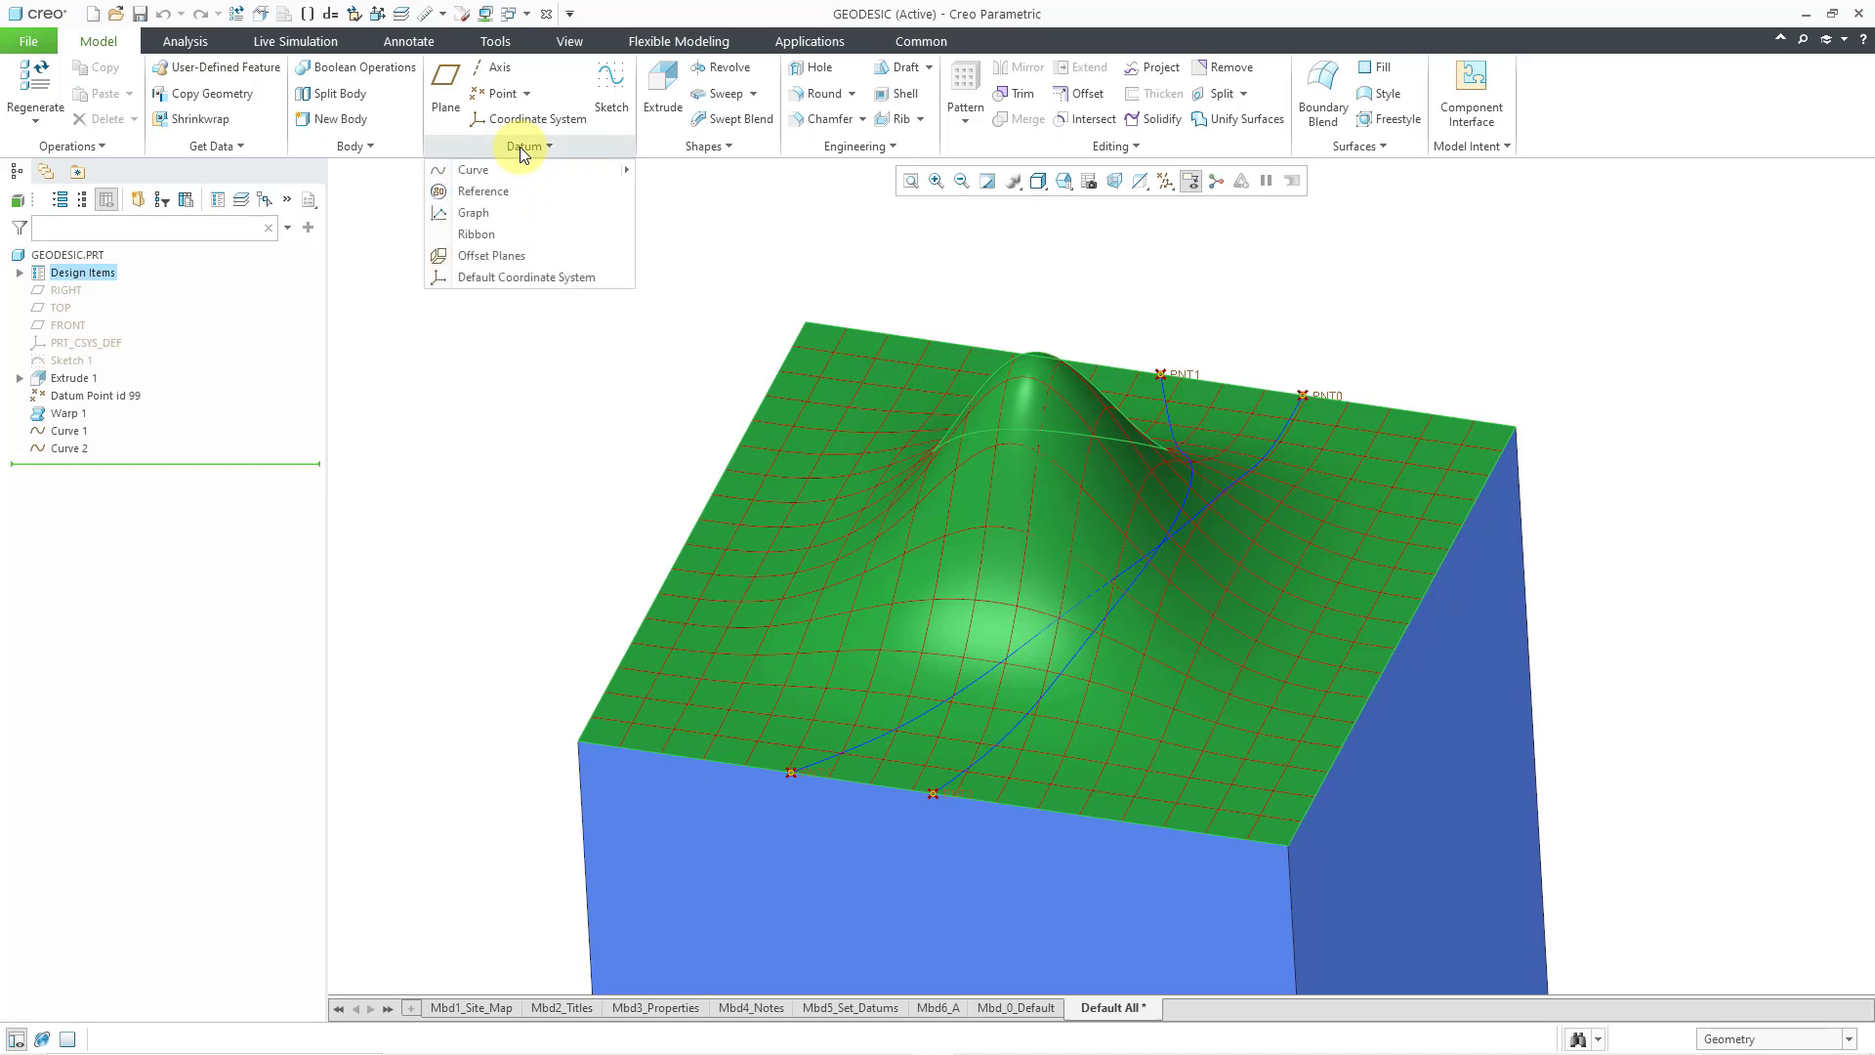
mouse_move(525, 171)
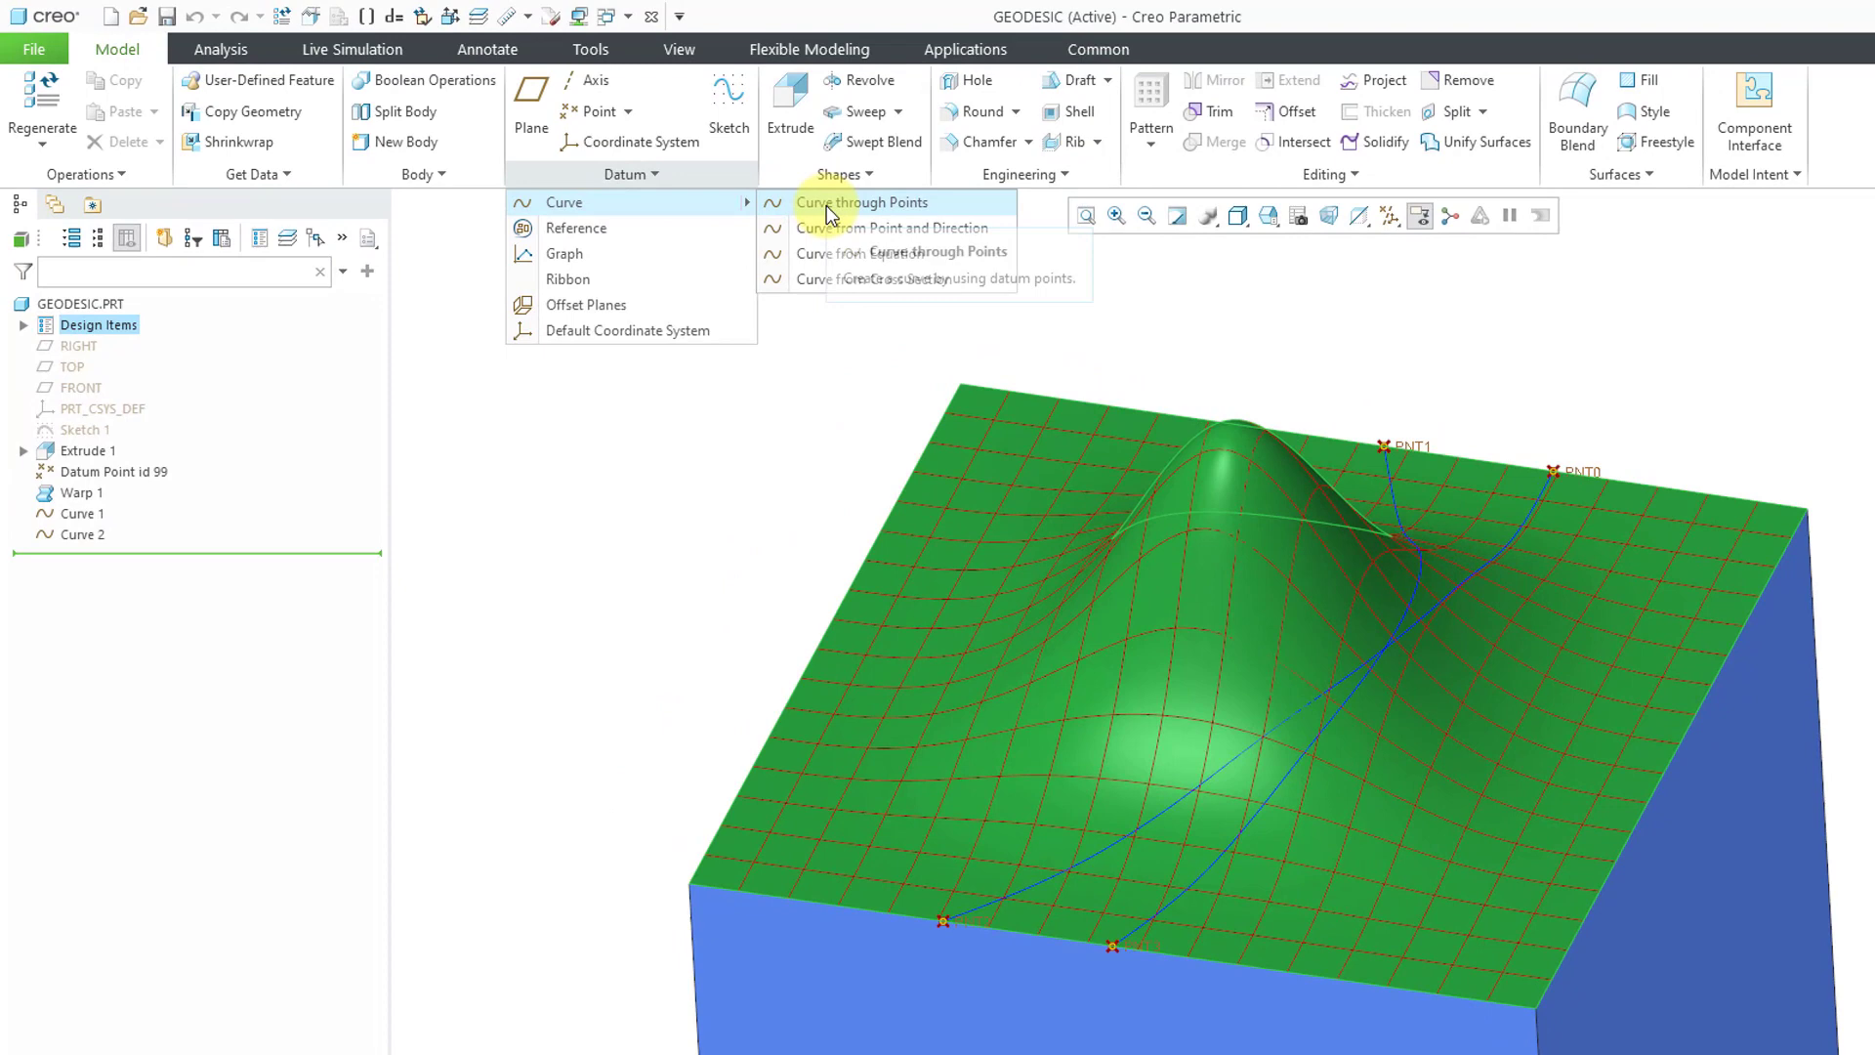
Step: Create a geodesic through-points curve from PNT2 to PNT1 placed on the warp surface
click(826, 205)
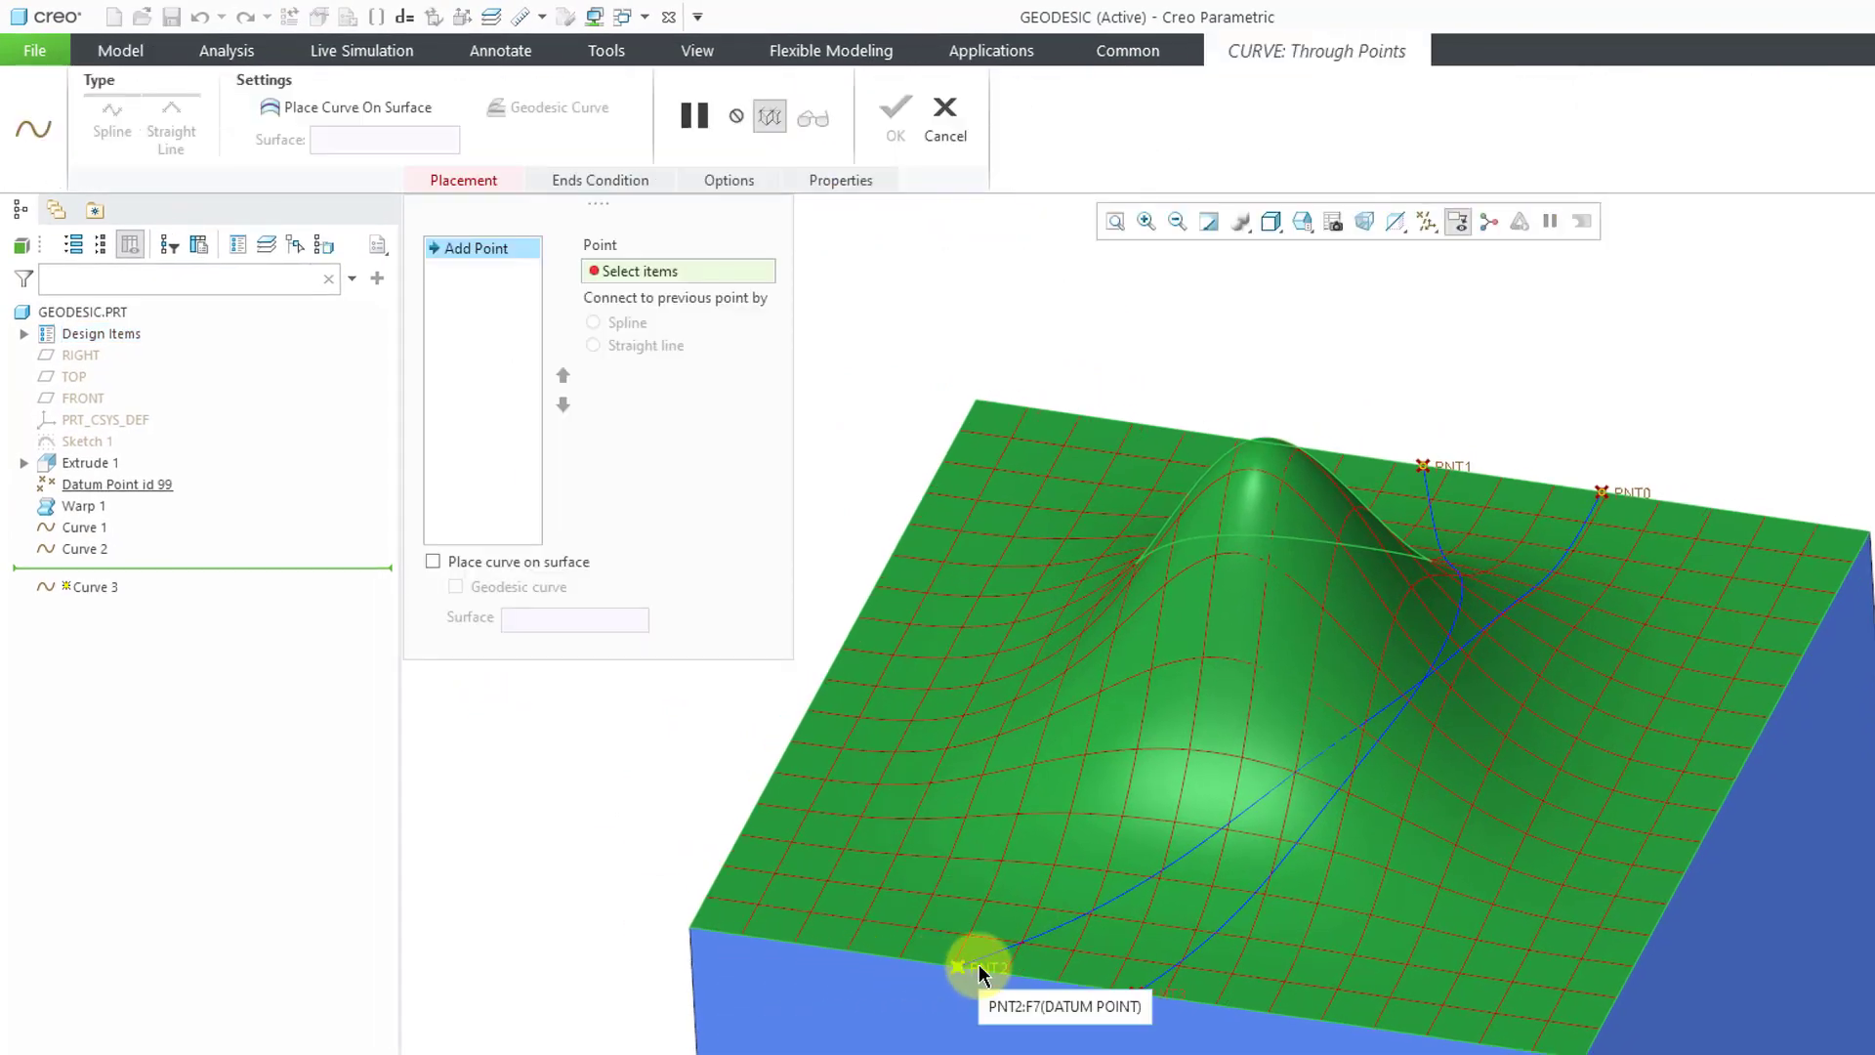
click(959, 965)
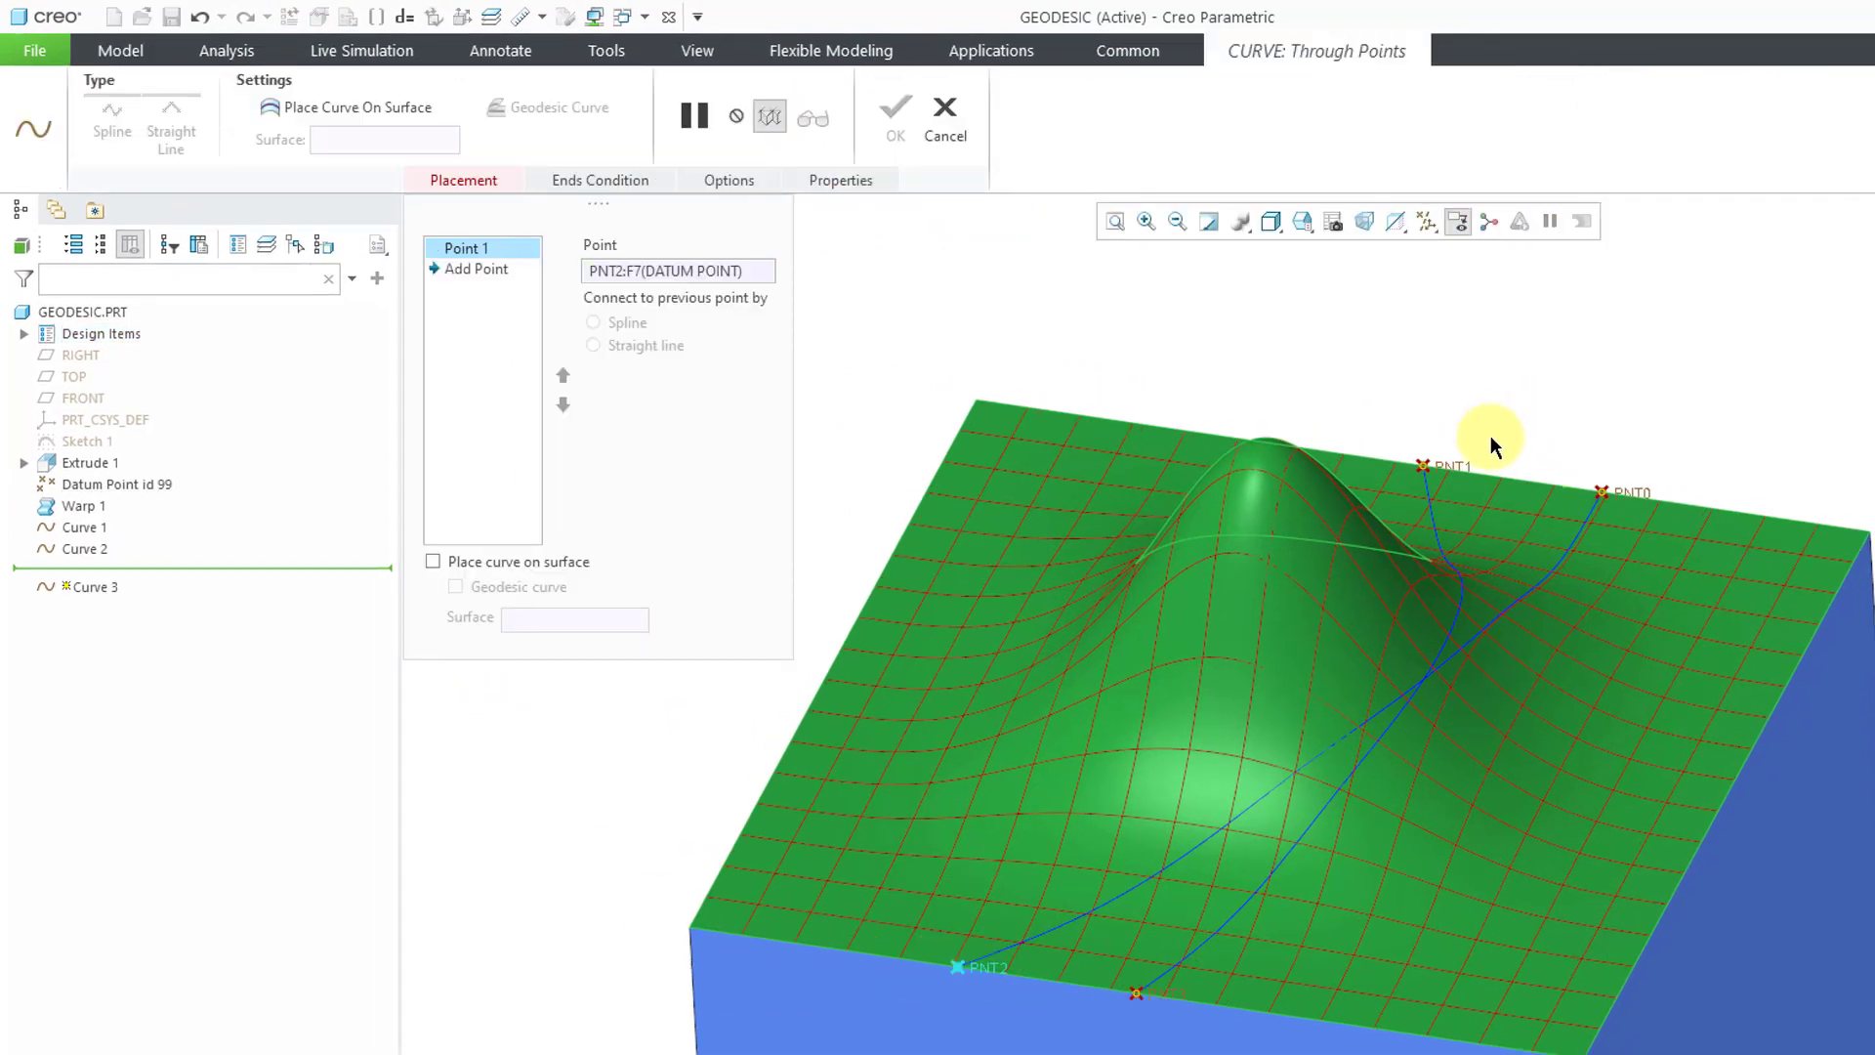
click(1453, 471)
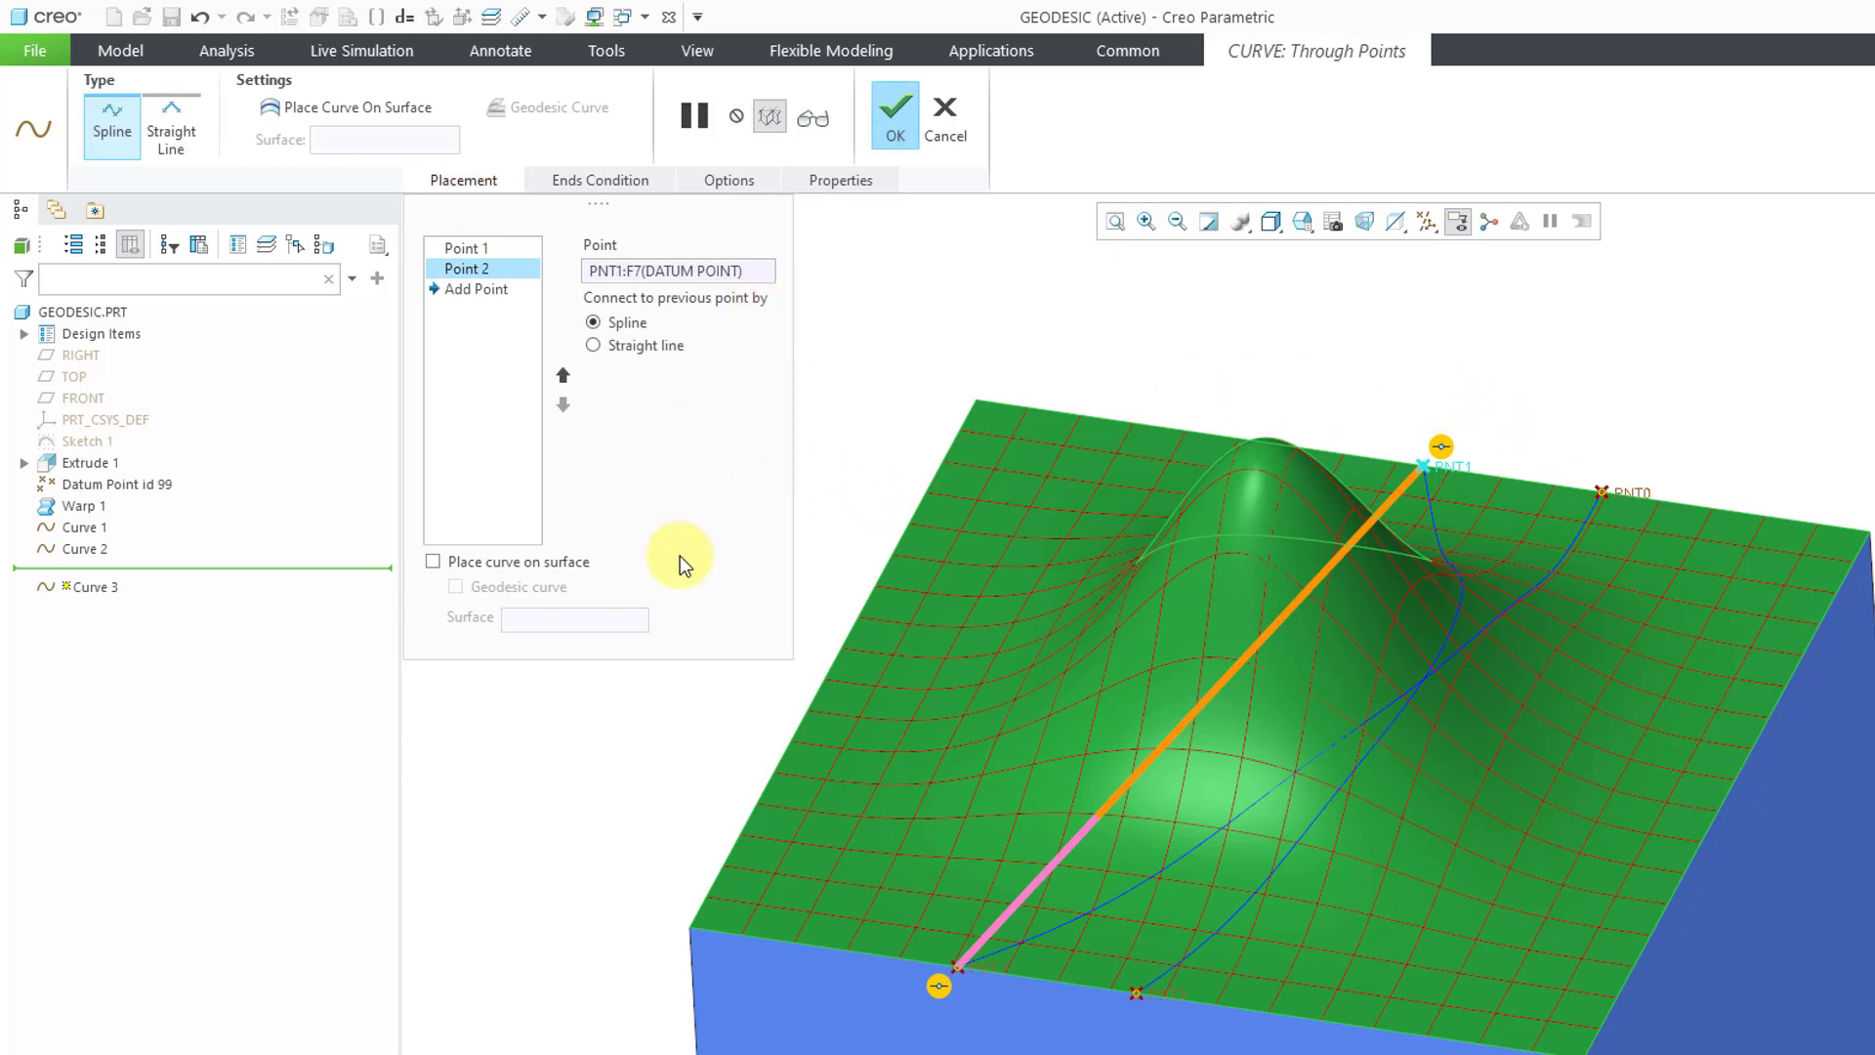
click(435, 565)
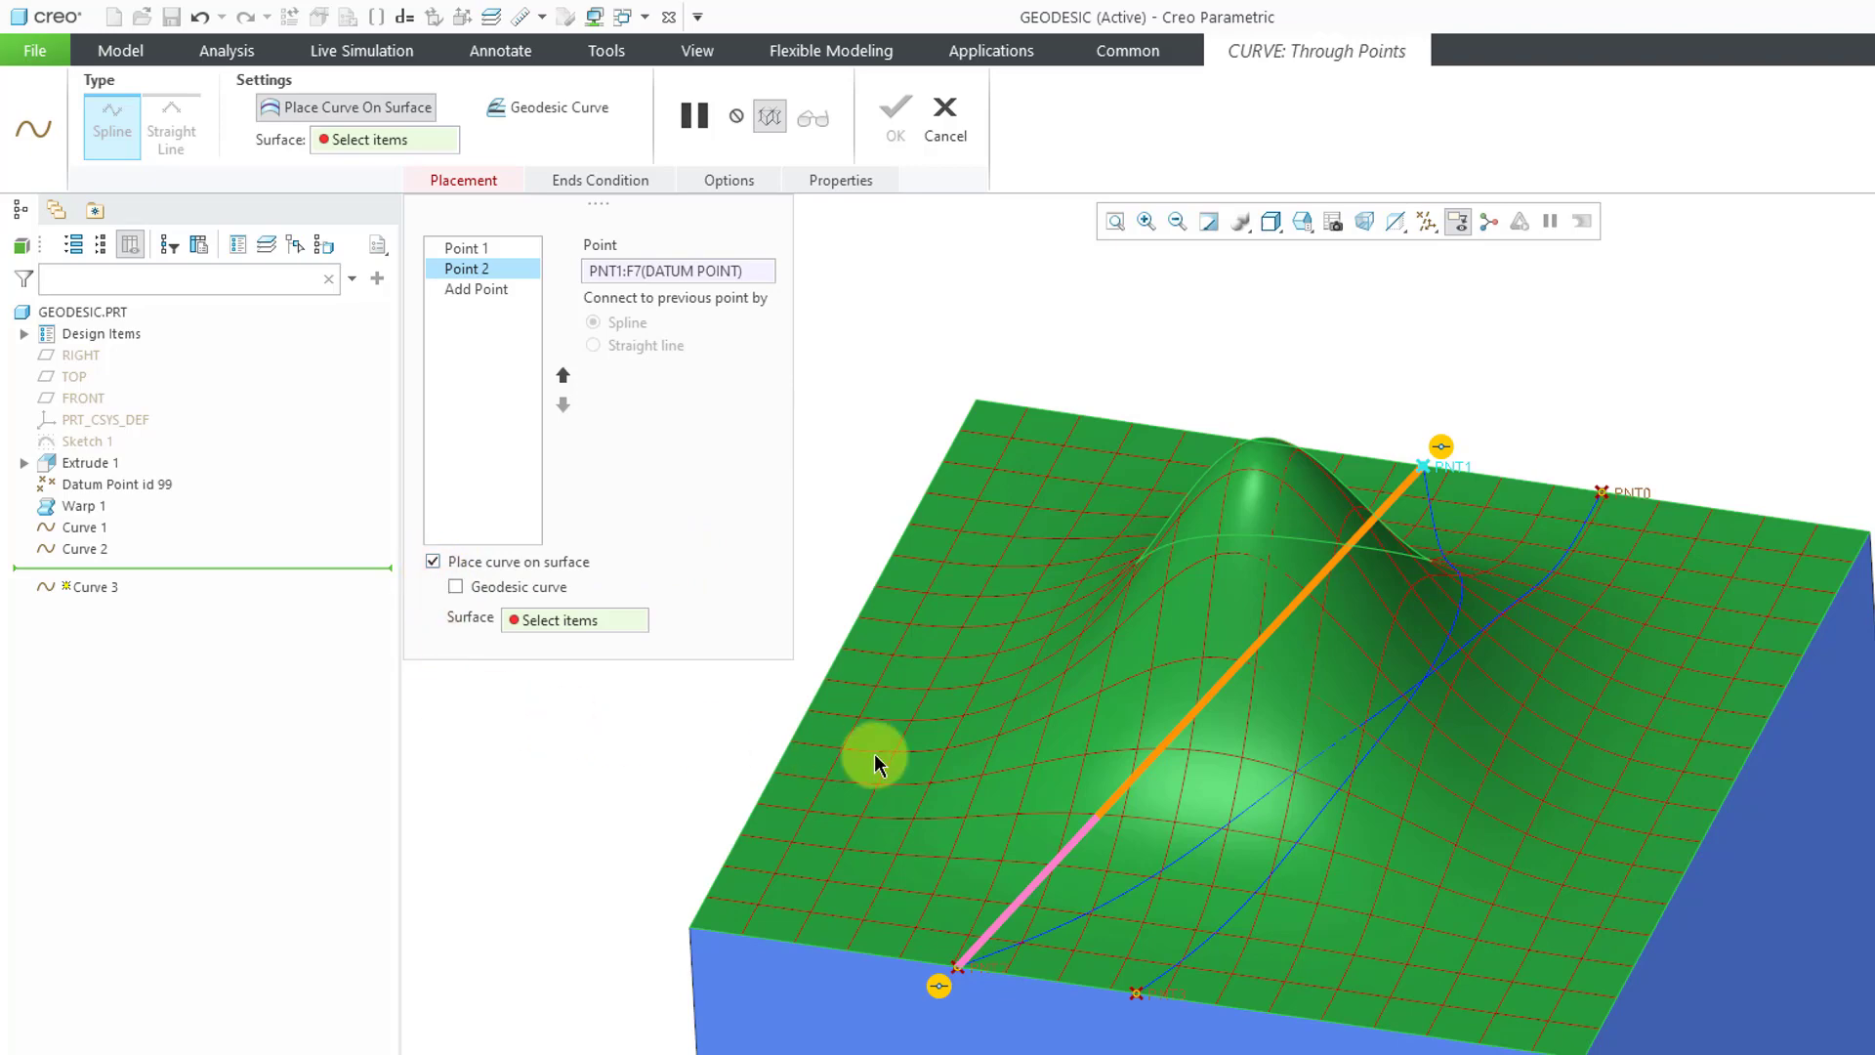
click(954, 766)
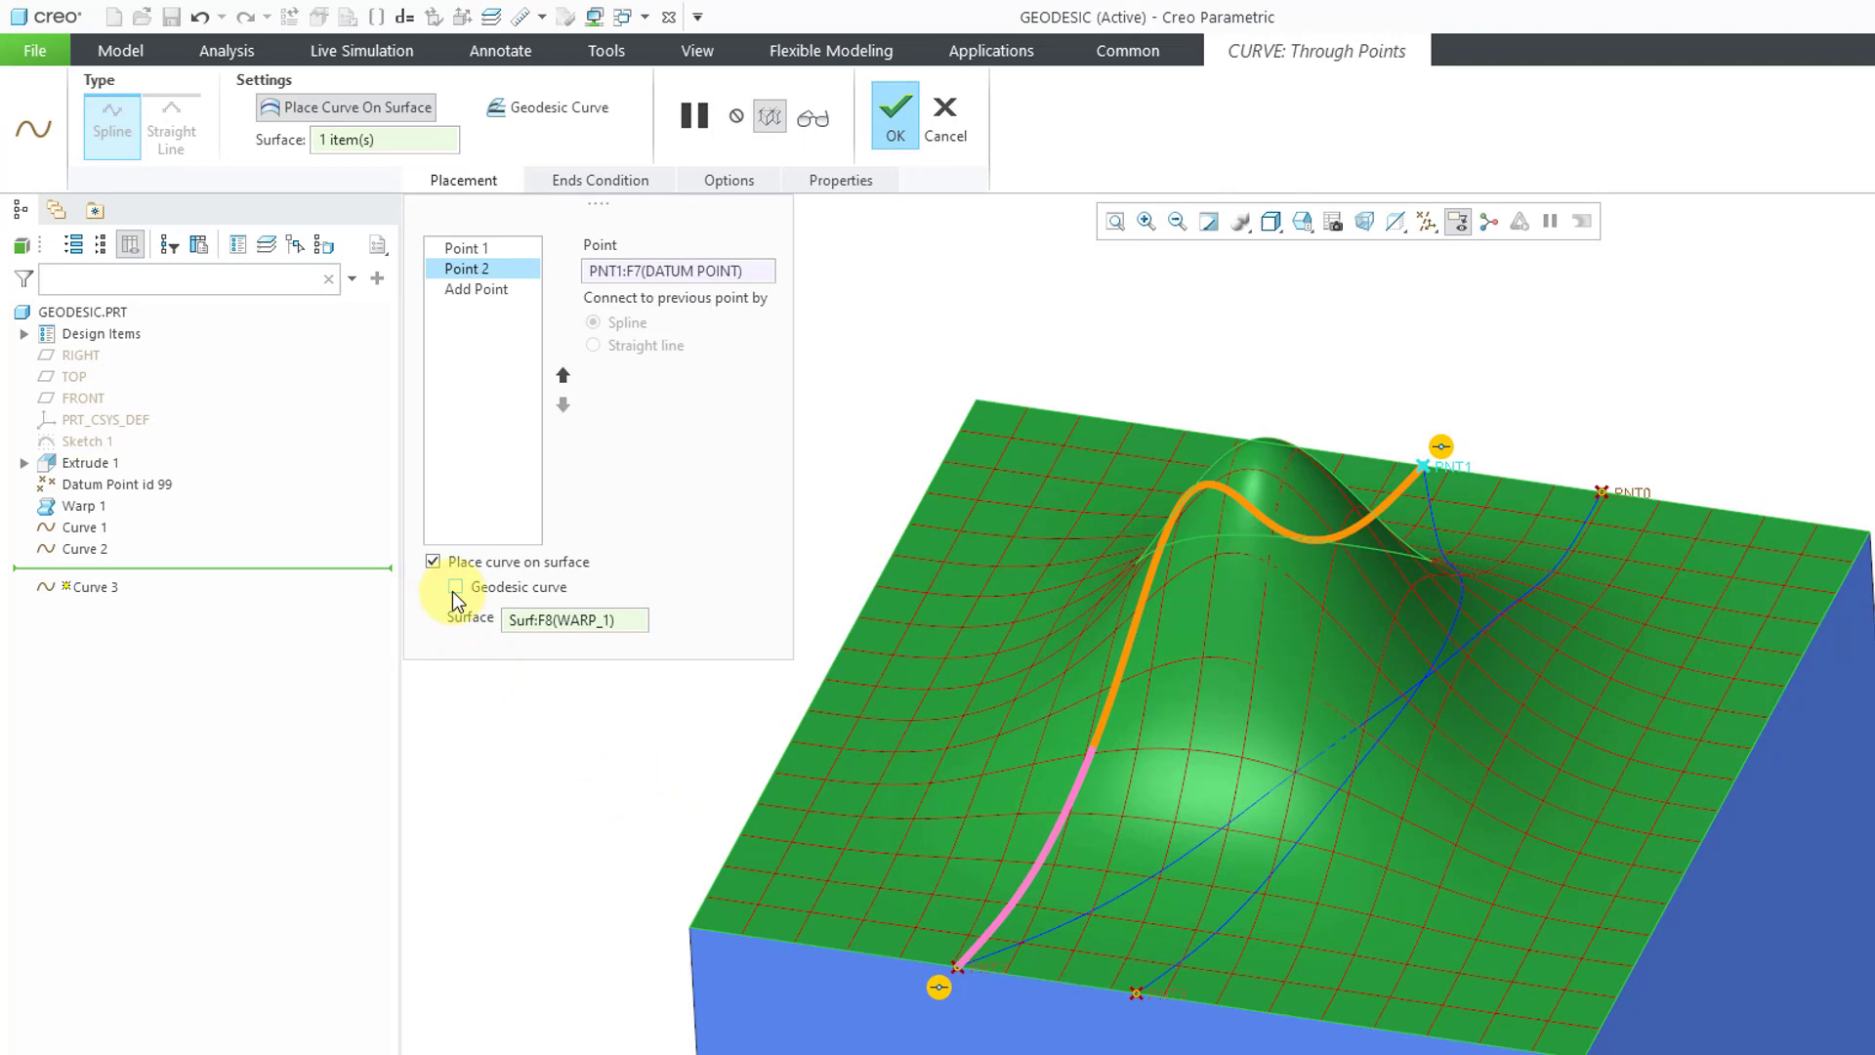
click(455, 587)
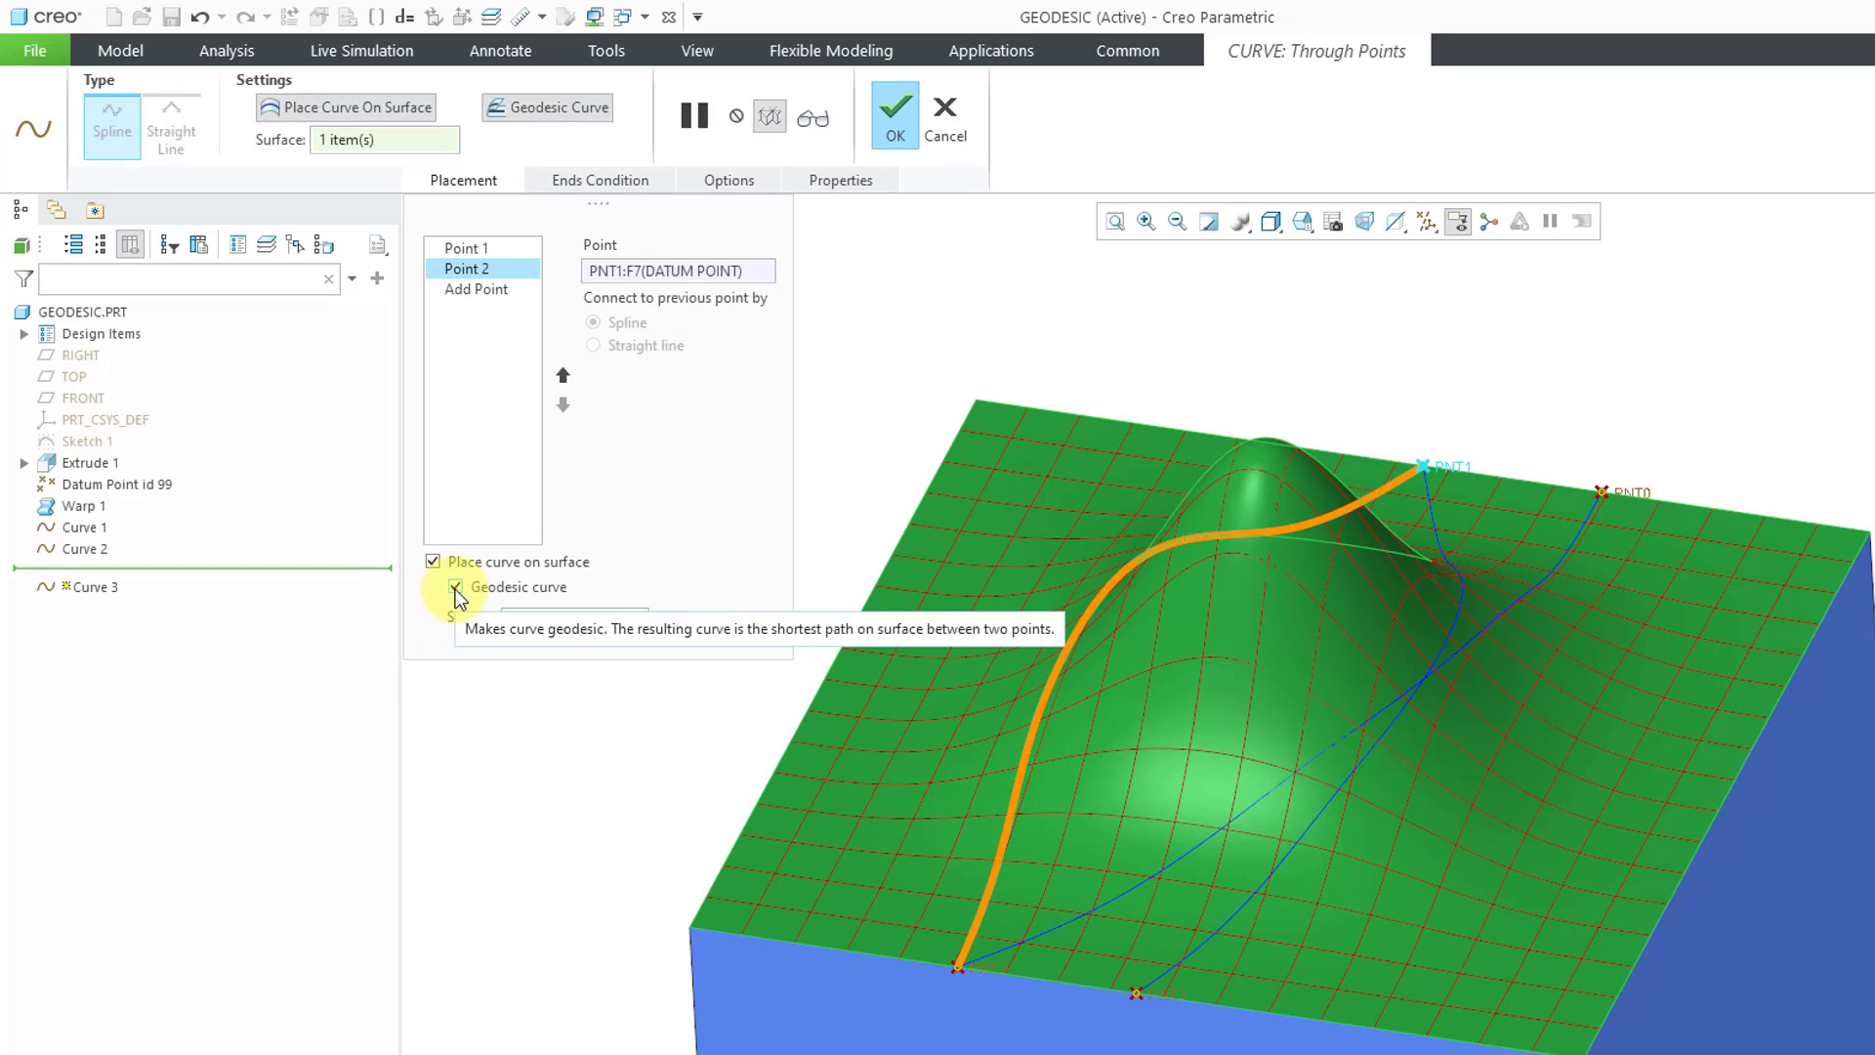
click(900, 121)
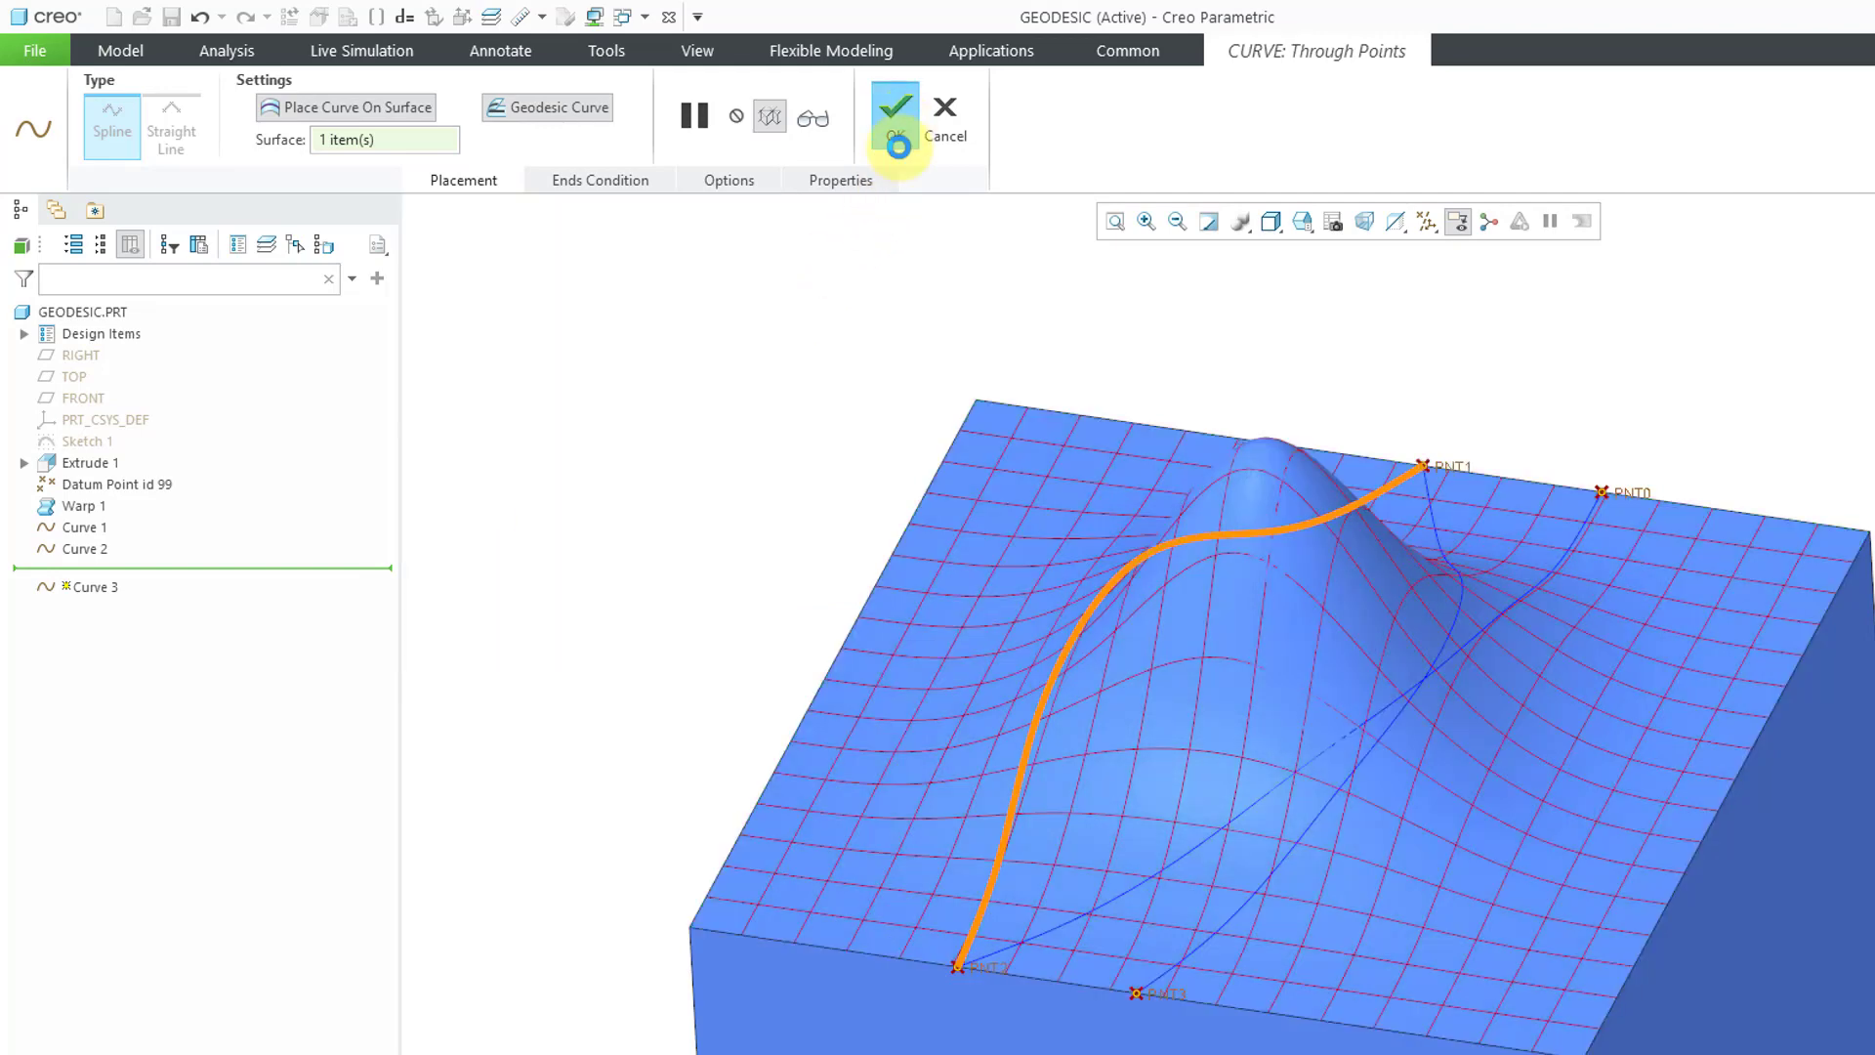
Step: Start a From Point and Direction curve at PNT2 on the warped surface
click(892, 342)
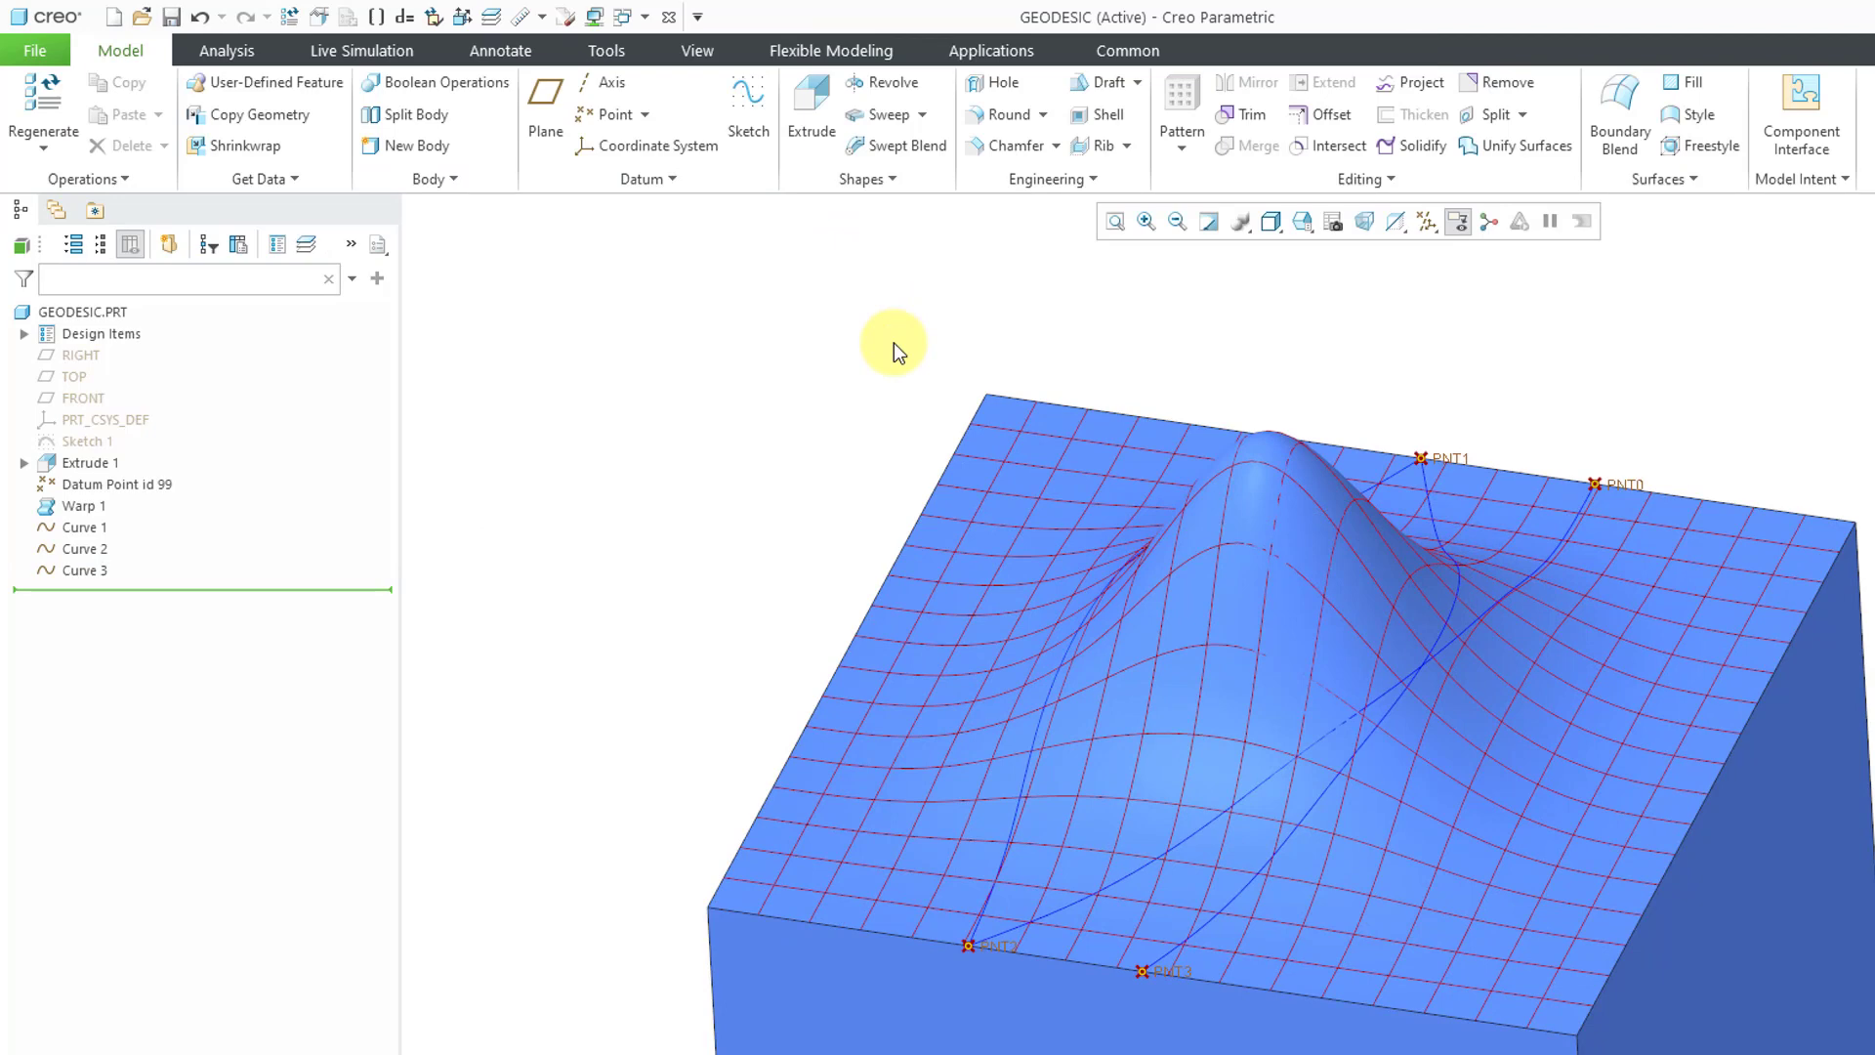
click(676, 180)
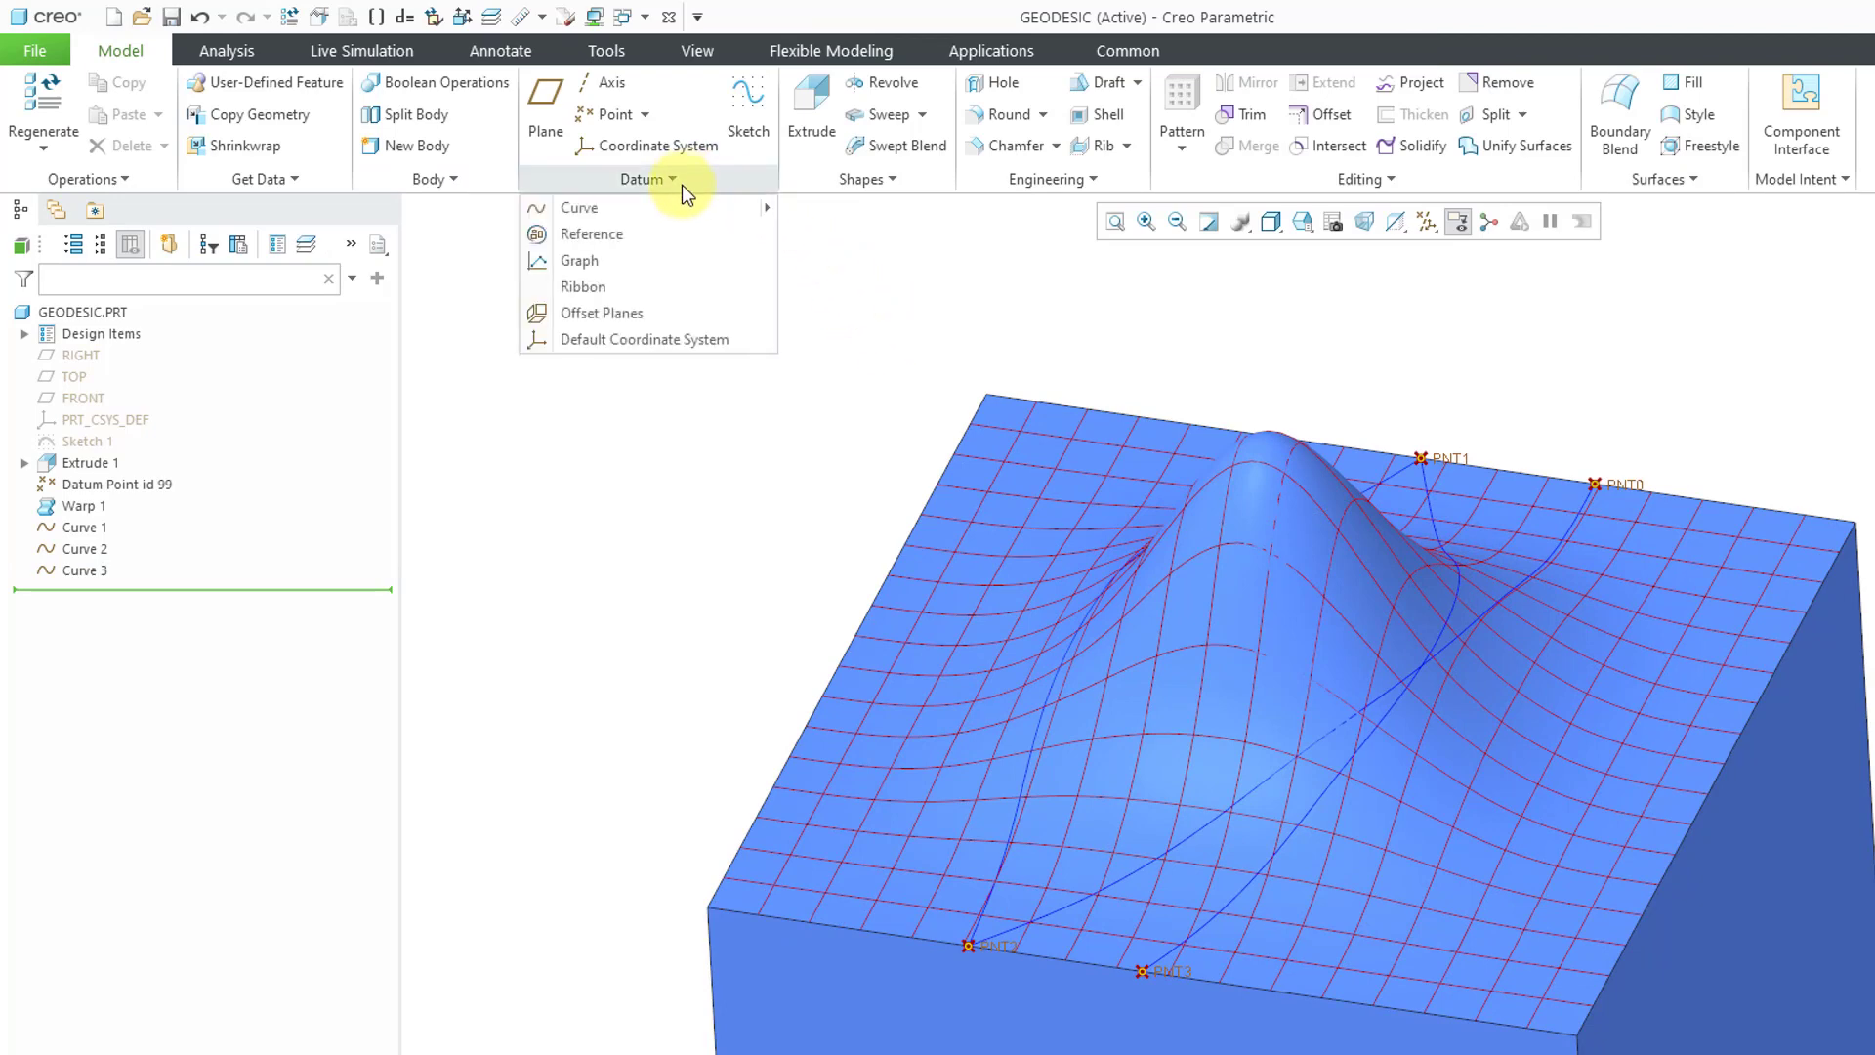
mouse_move(695, 209)
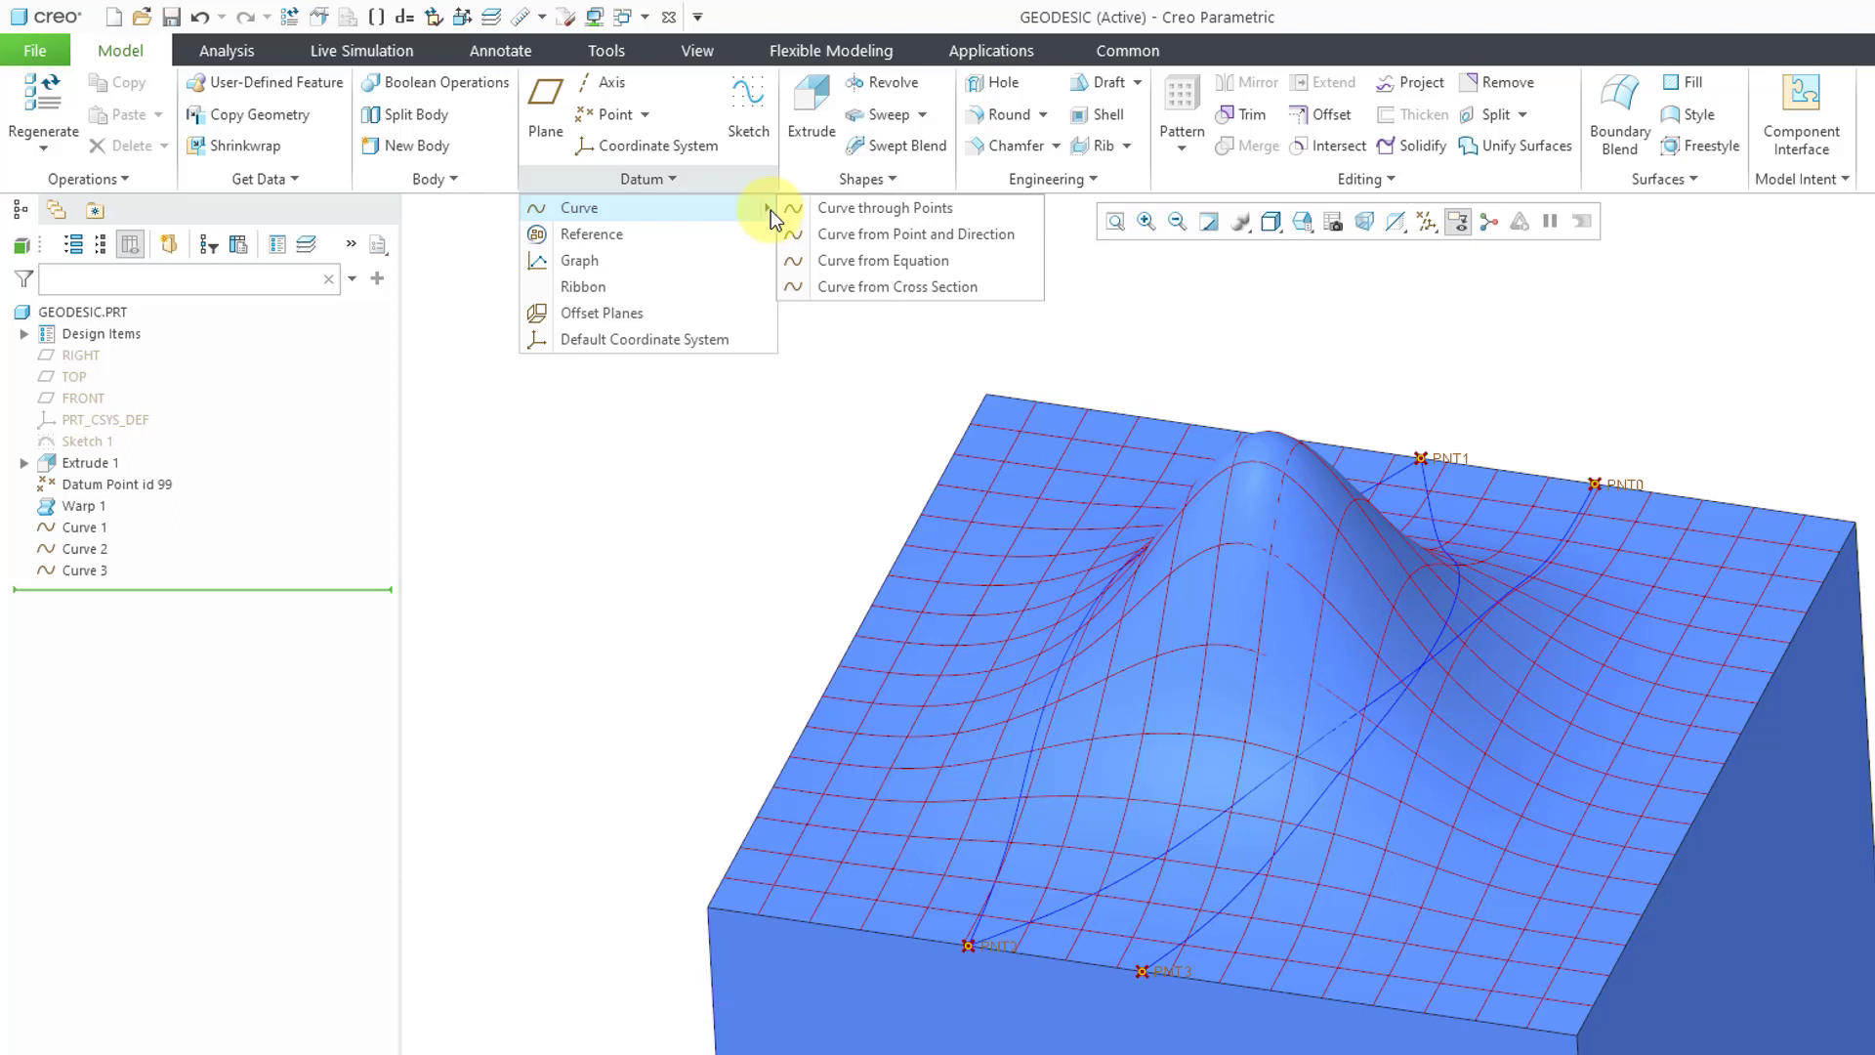
click(911, 236)
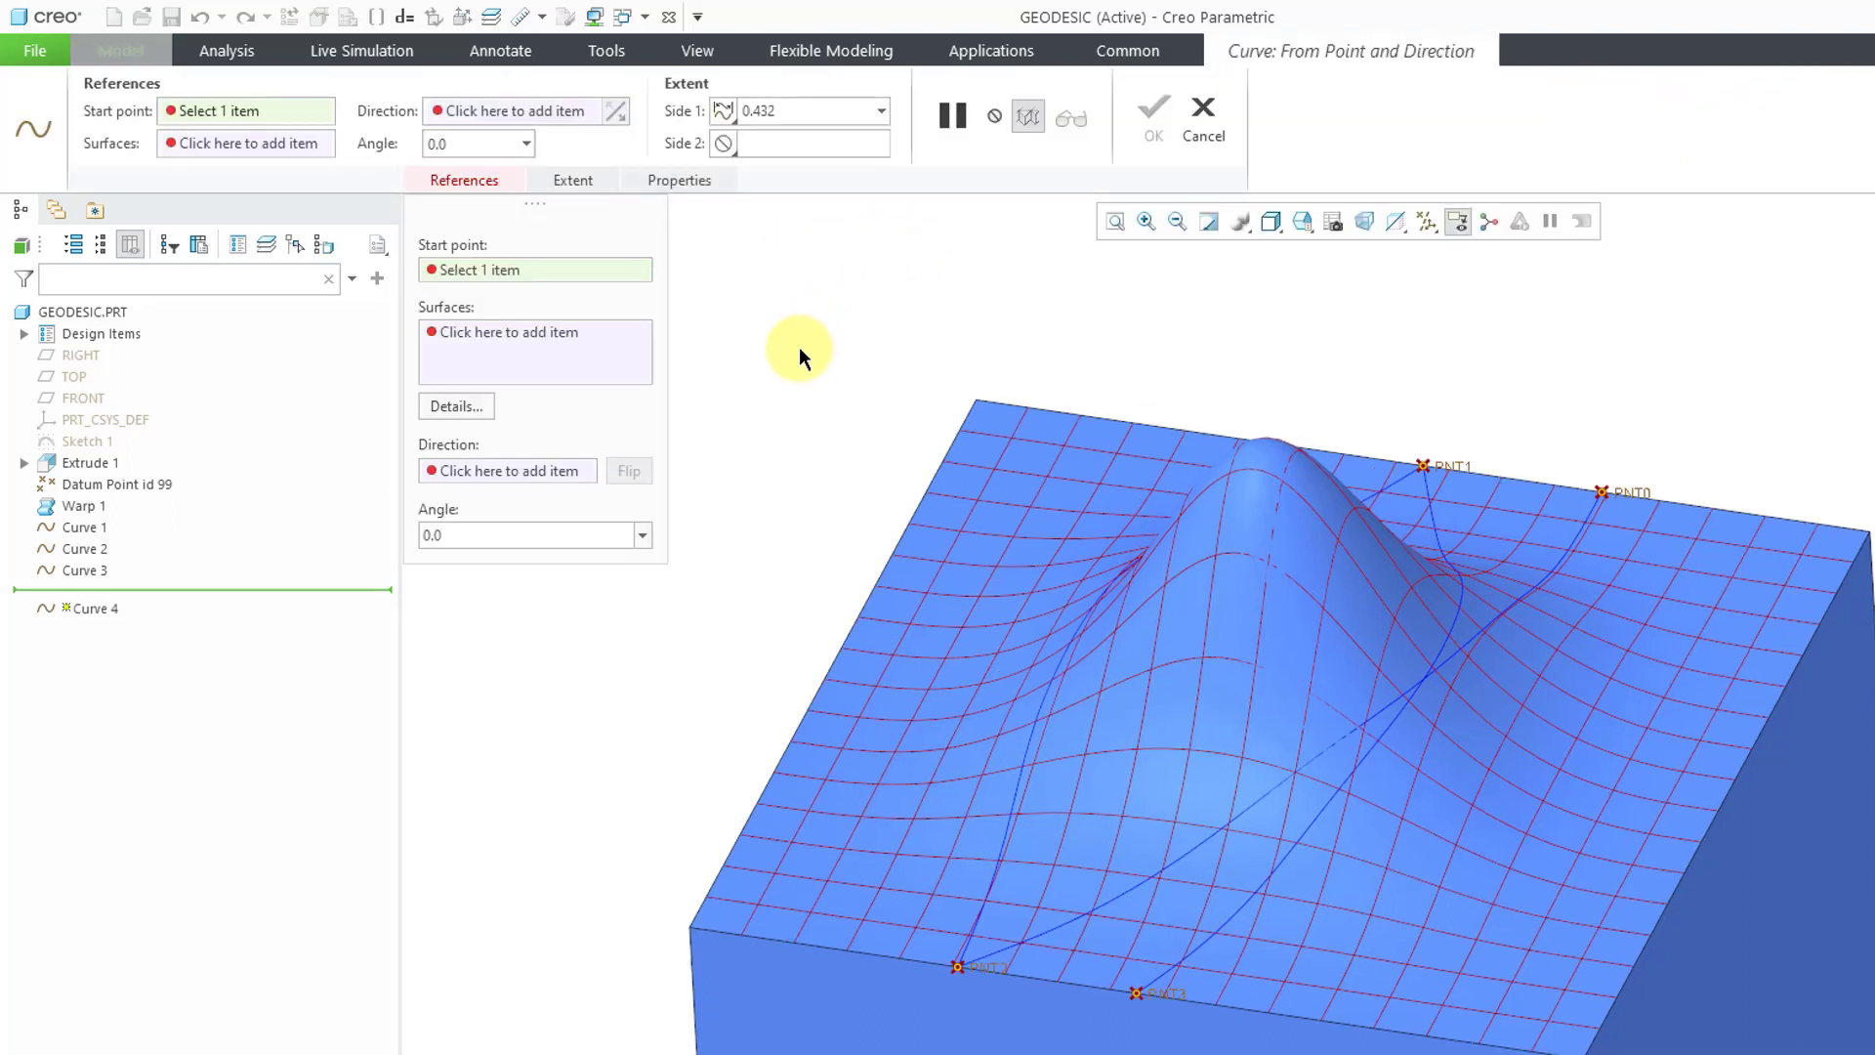
click(998, 968)
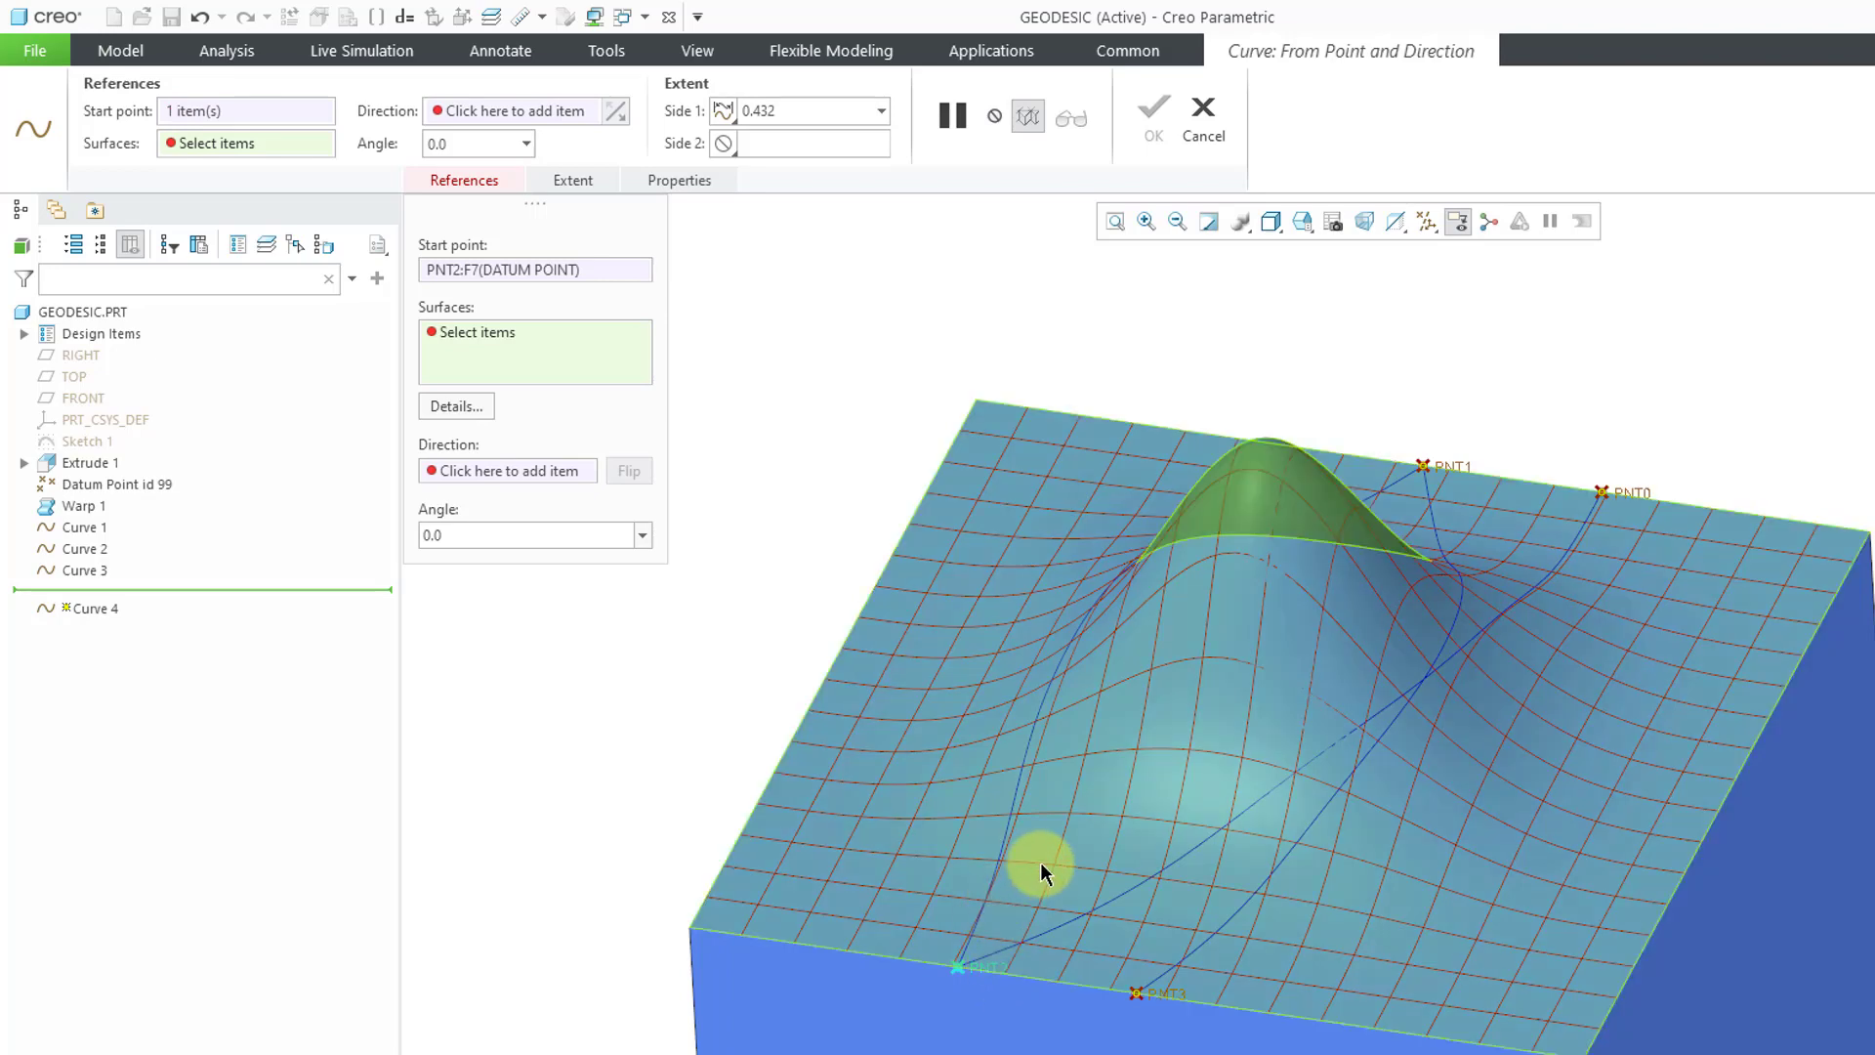
click(1082, 840)
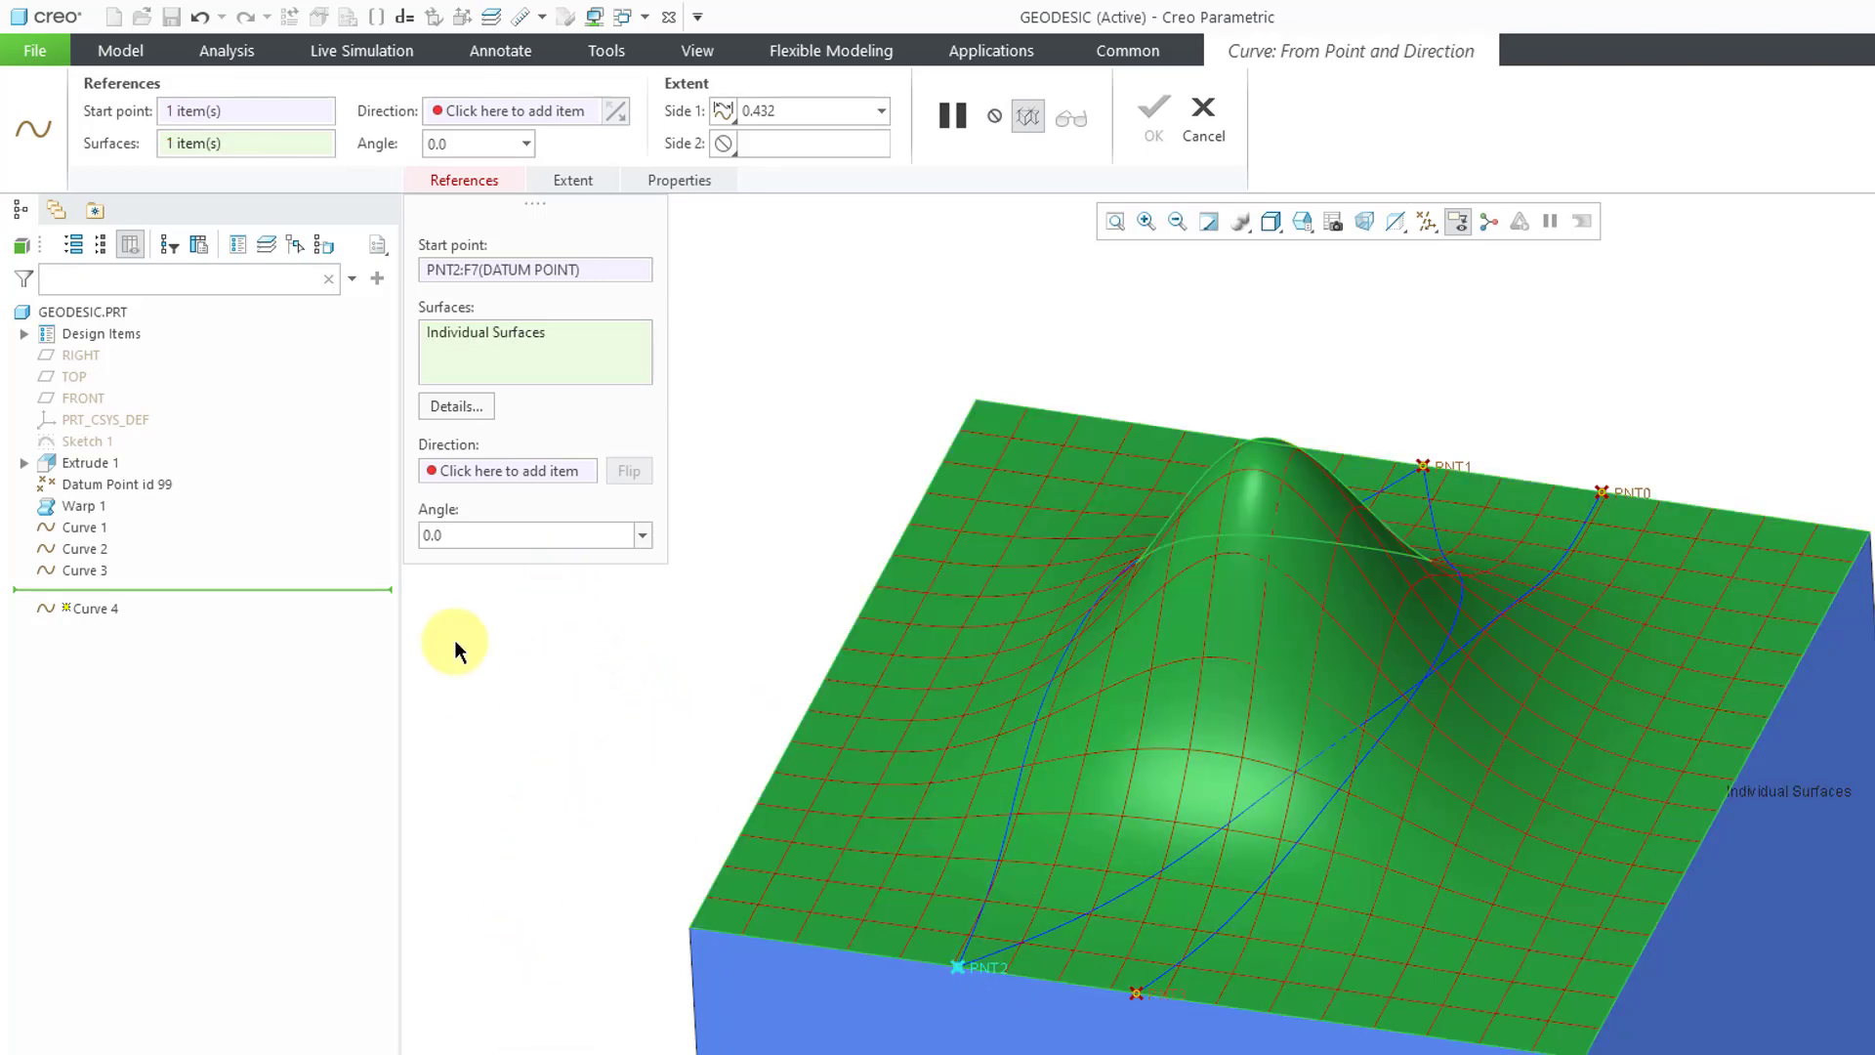
Step: Set the block's front face as the curve's direction reference
right_click(553, 683)
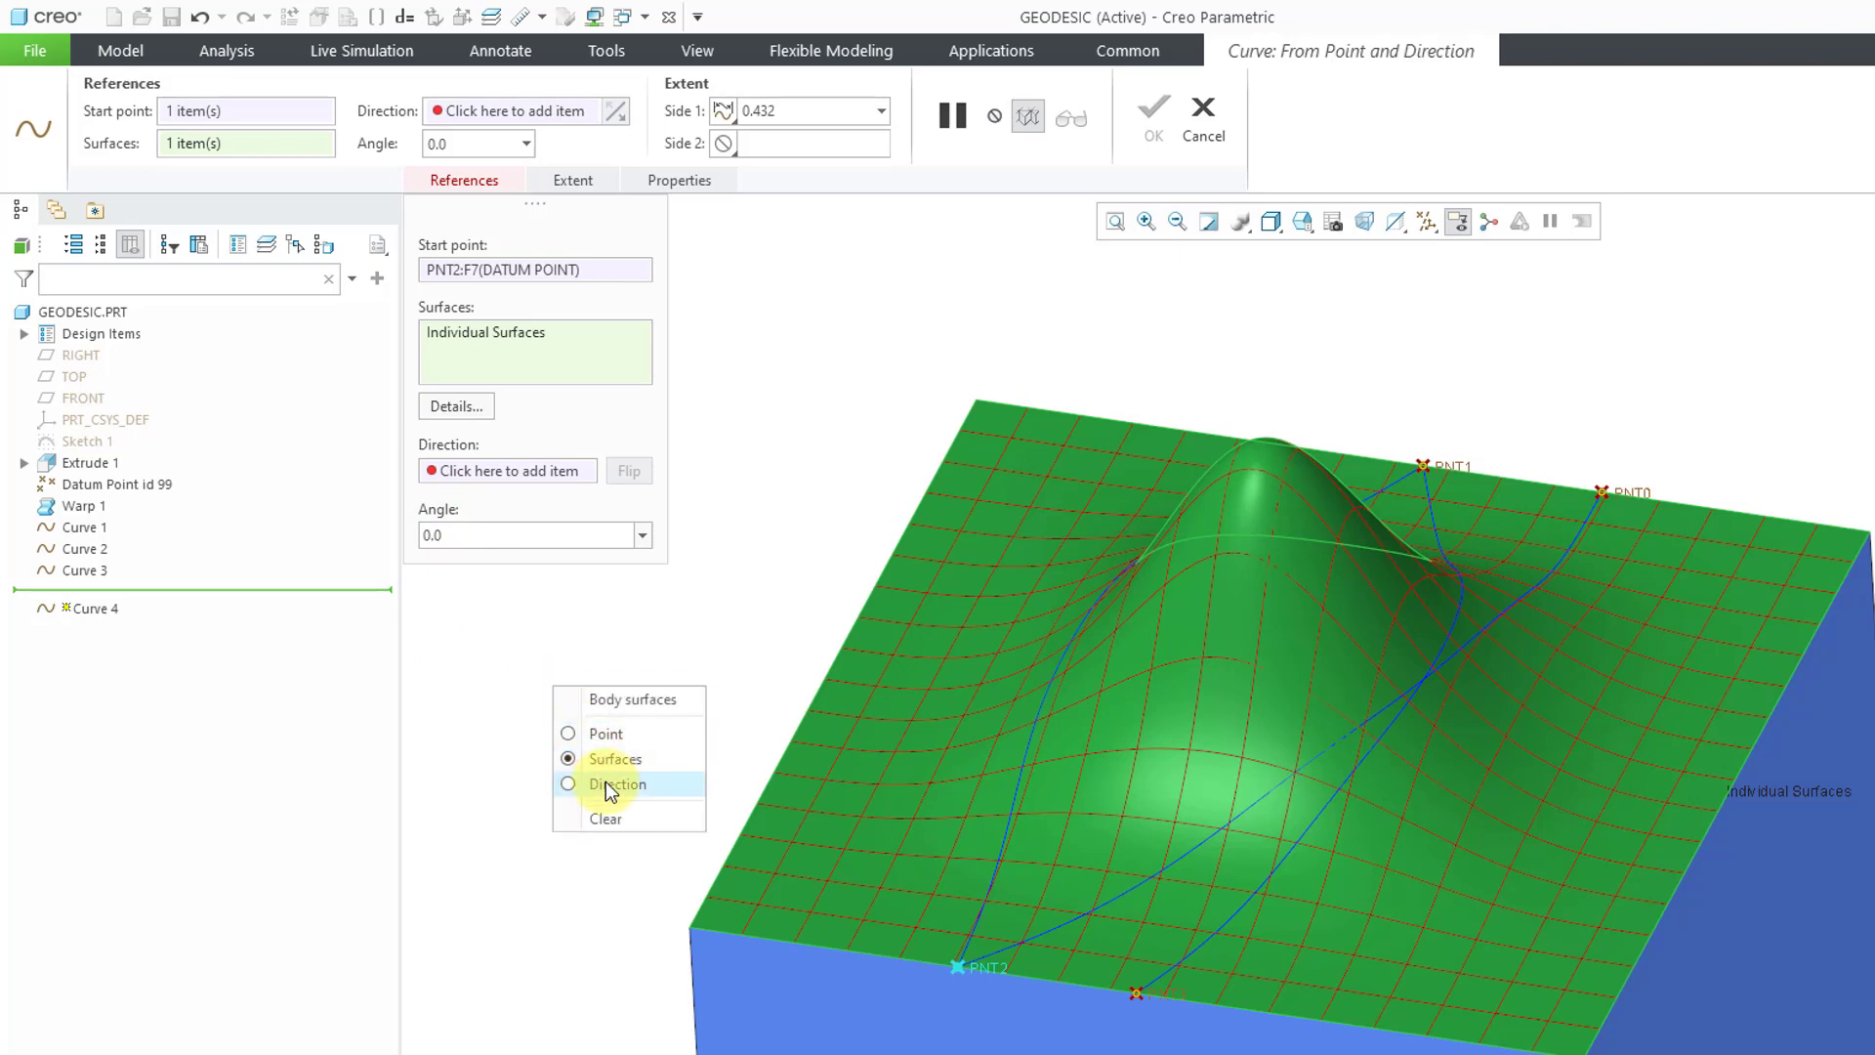
click(607, 784)
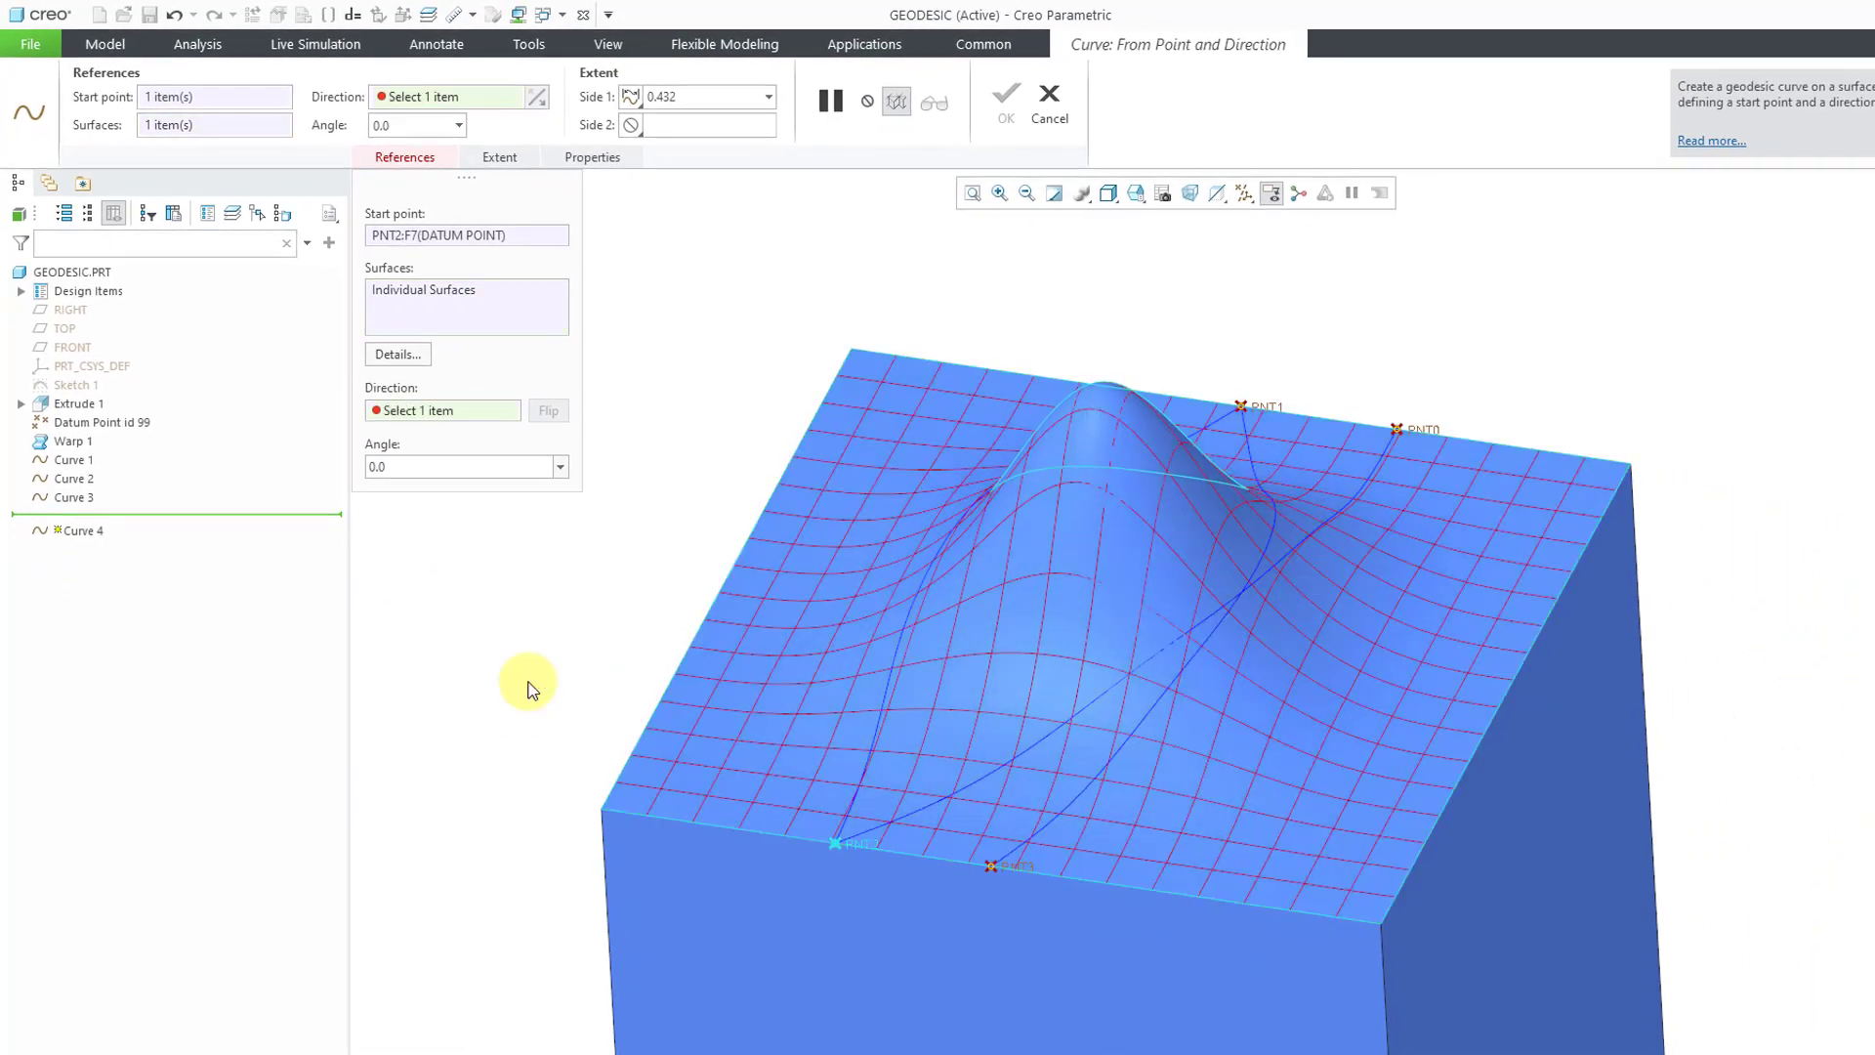
click(837, 925)
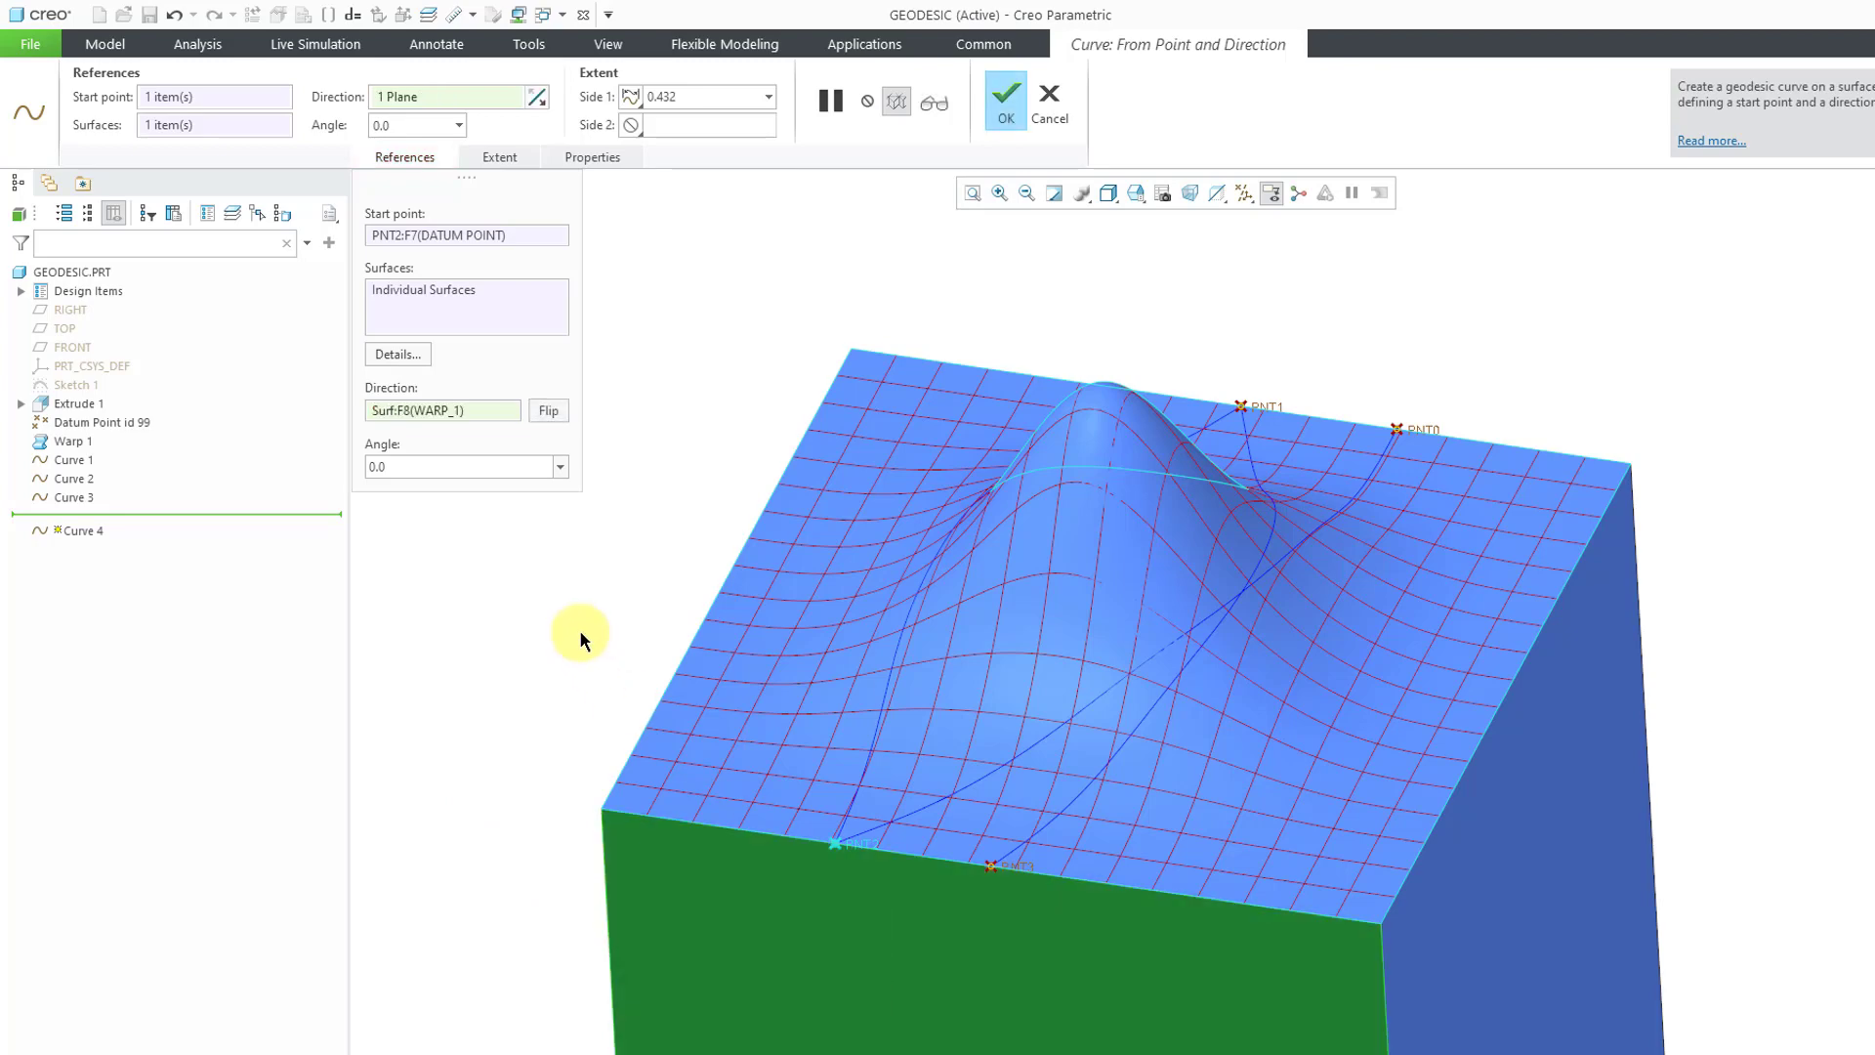
scroll(898, 366, down, 2)
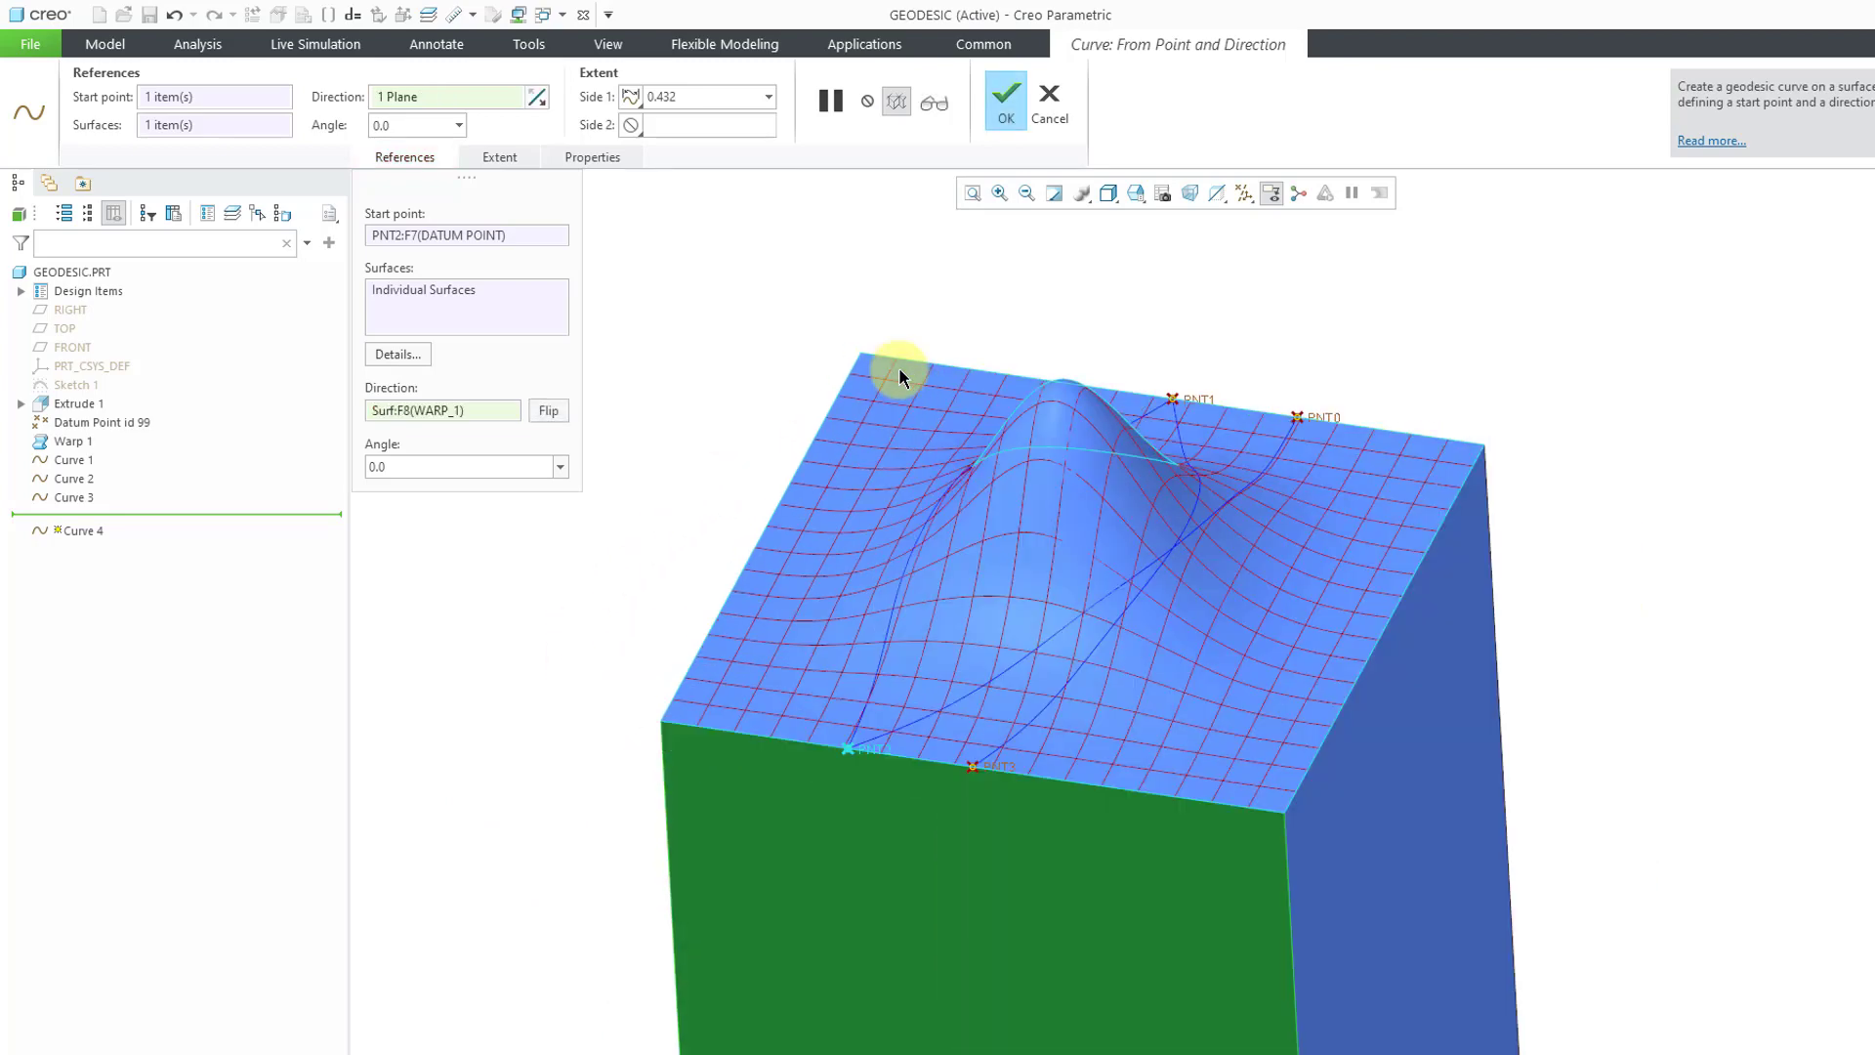
scroll(869, 369, down, 3)
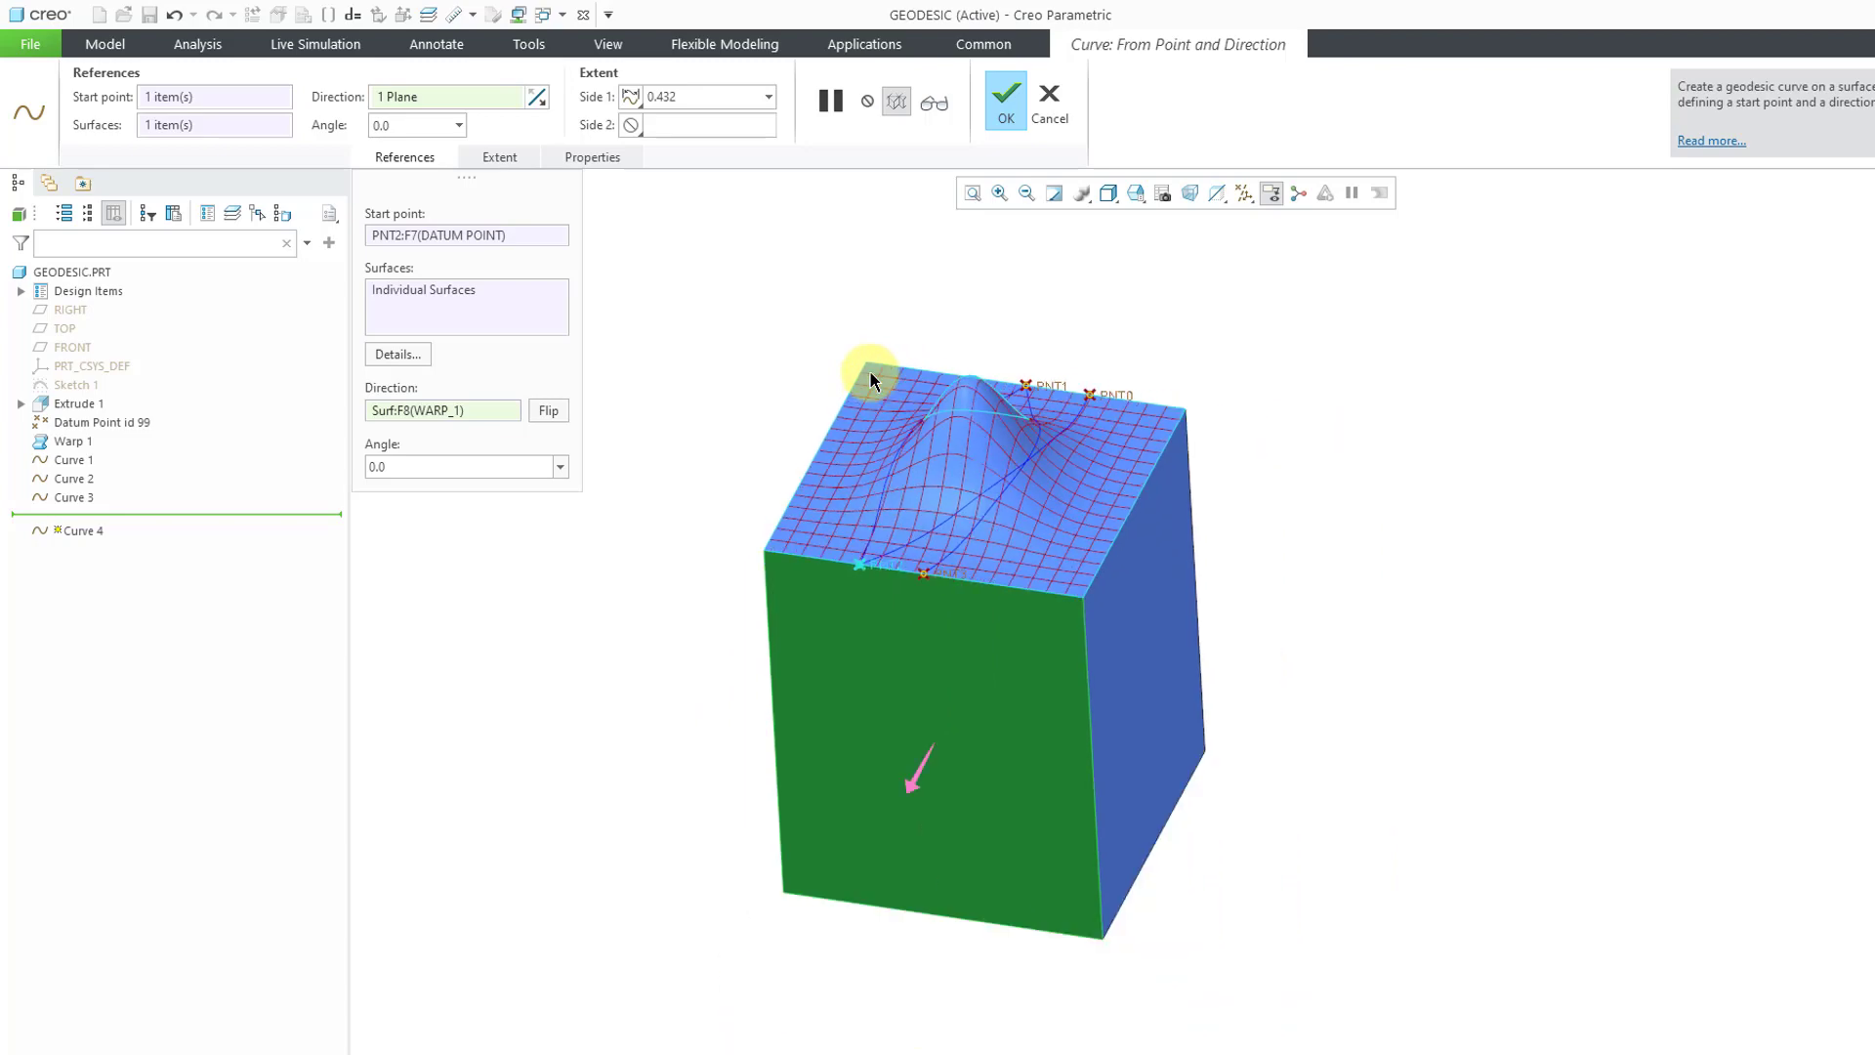
scroll(868, 370, up, 4)
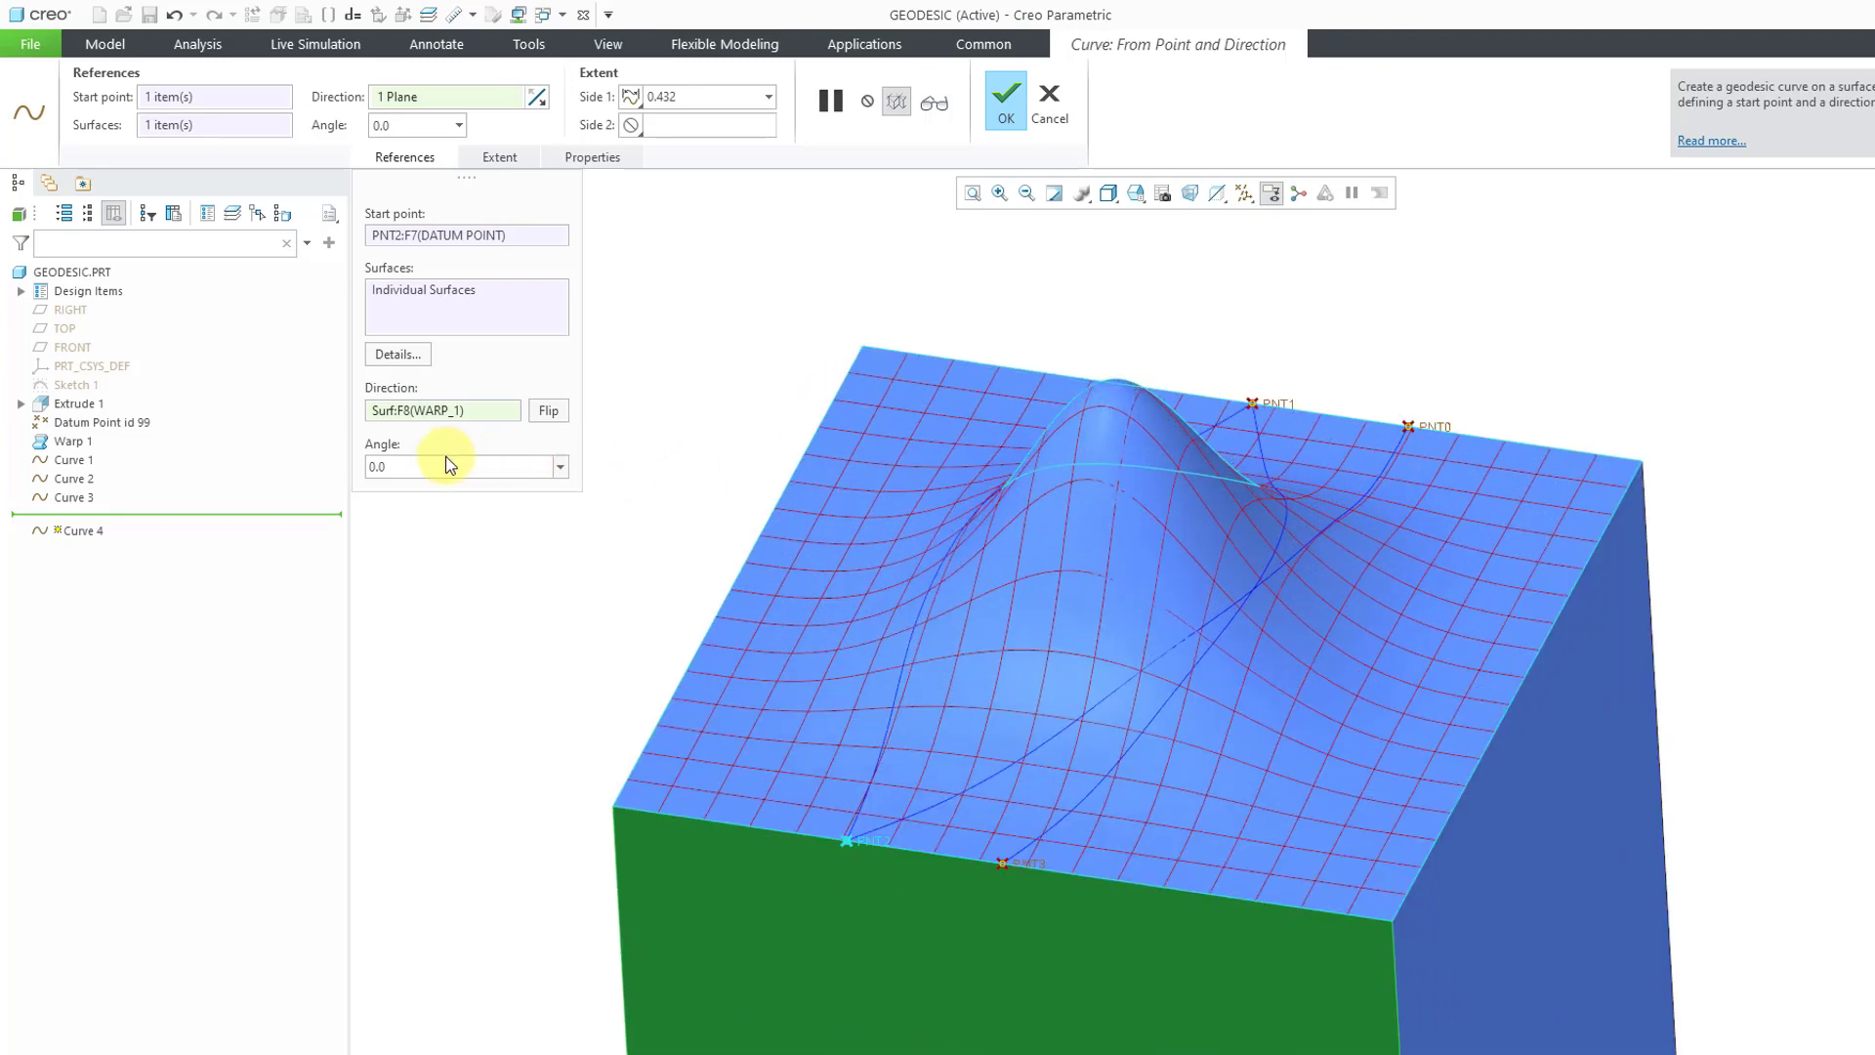
Step: Give the curve a 30° angle and flip its direction
click(446, 466)
text(30)
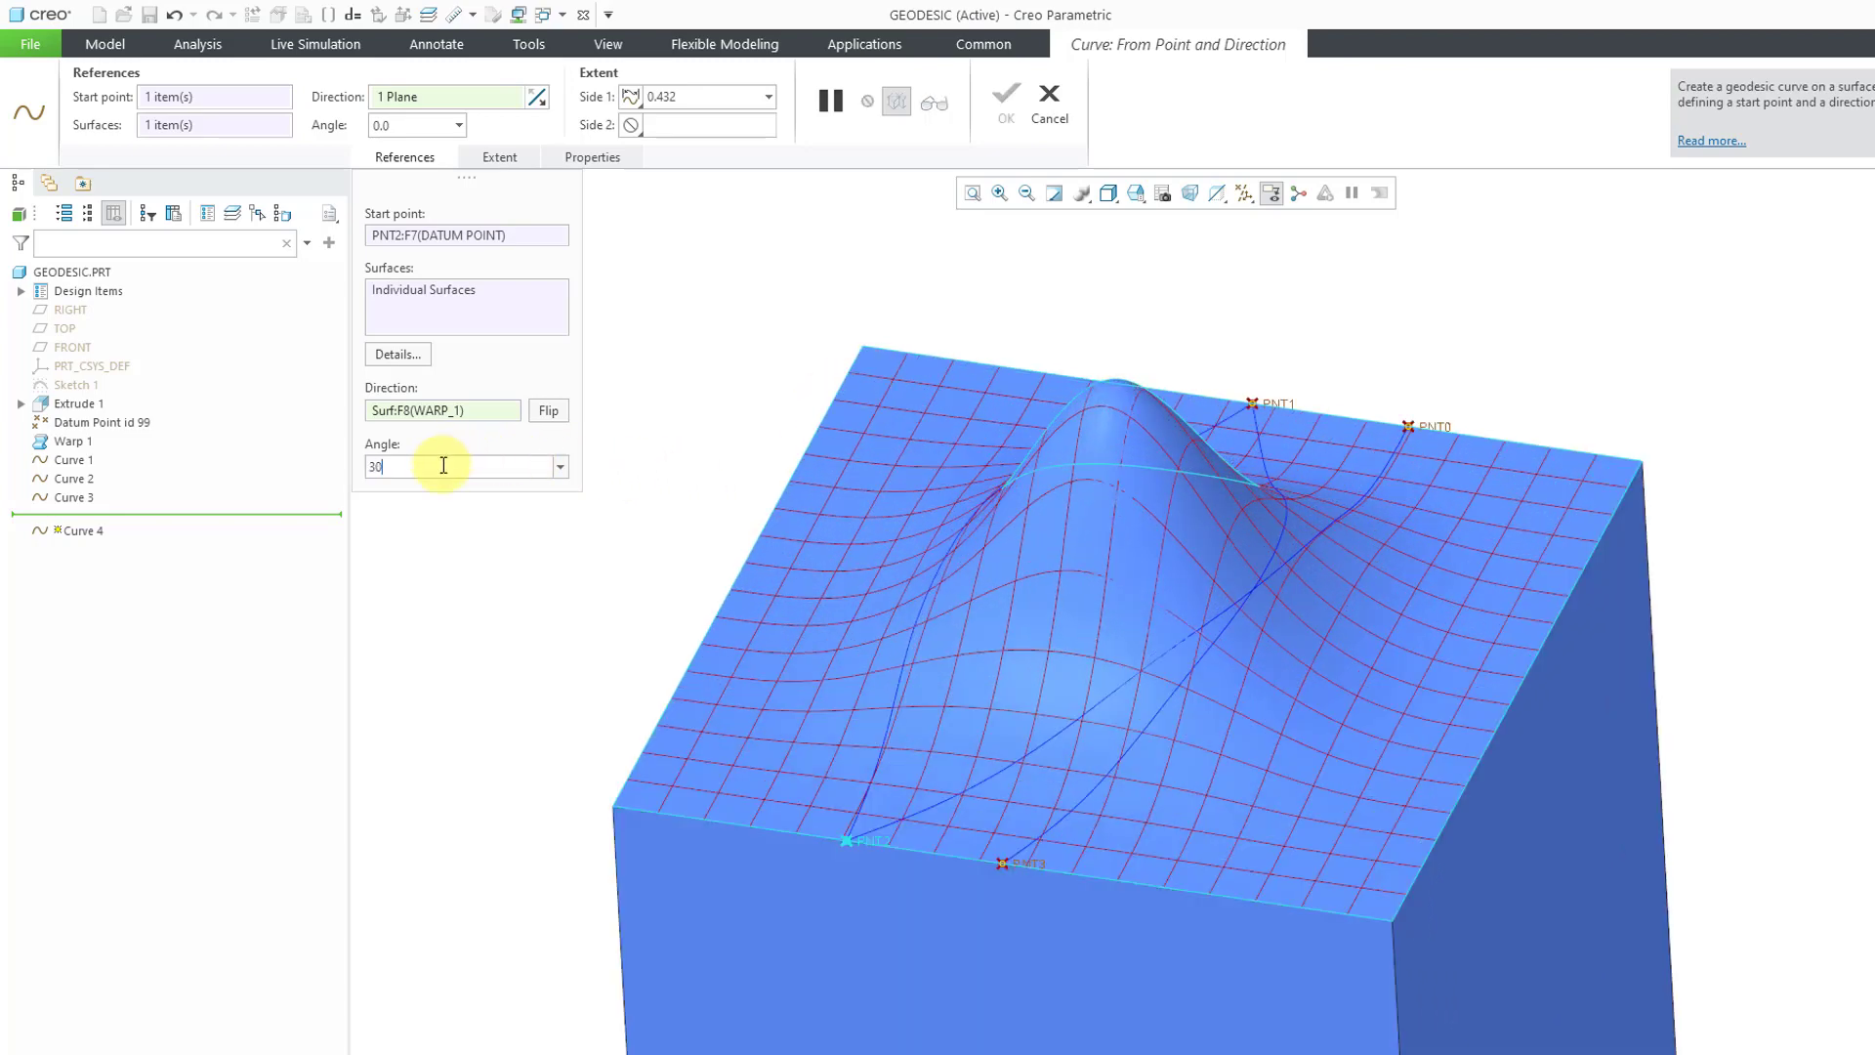
key(Return)
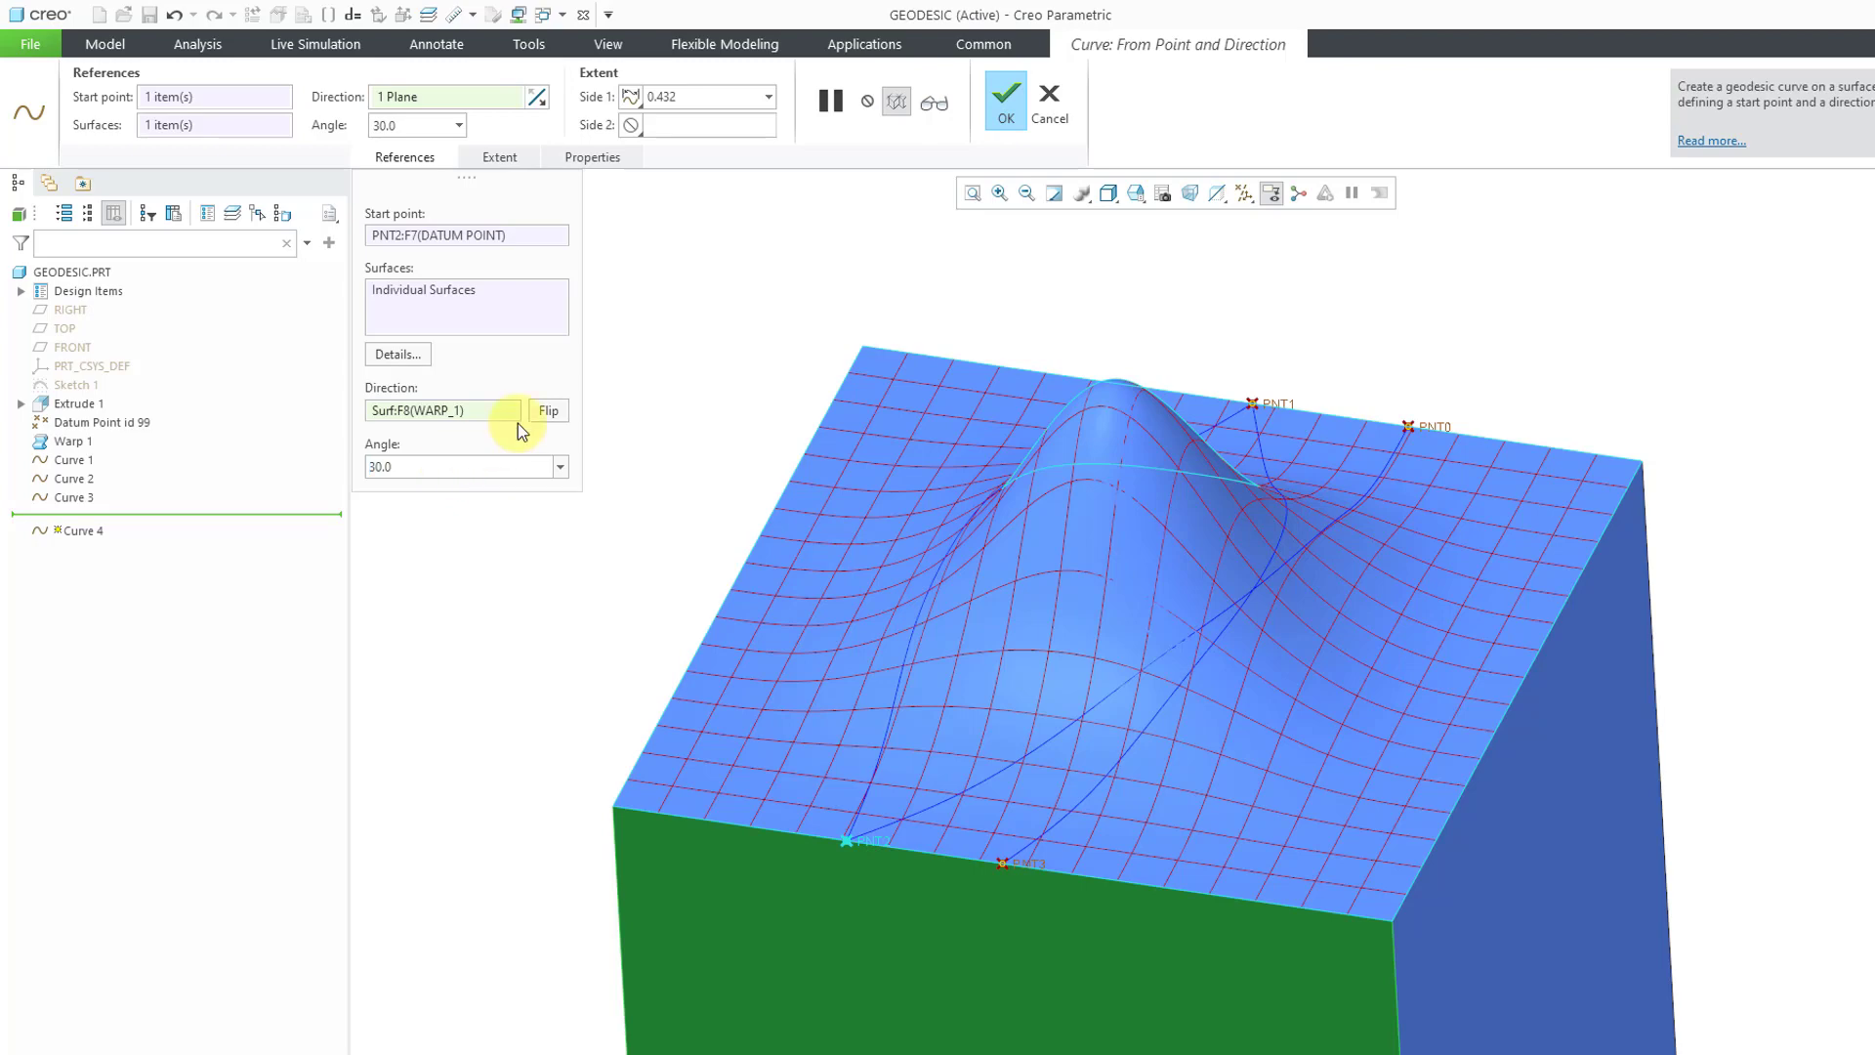
click(550, 411)
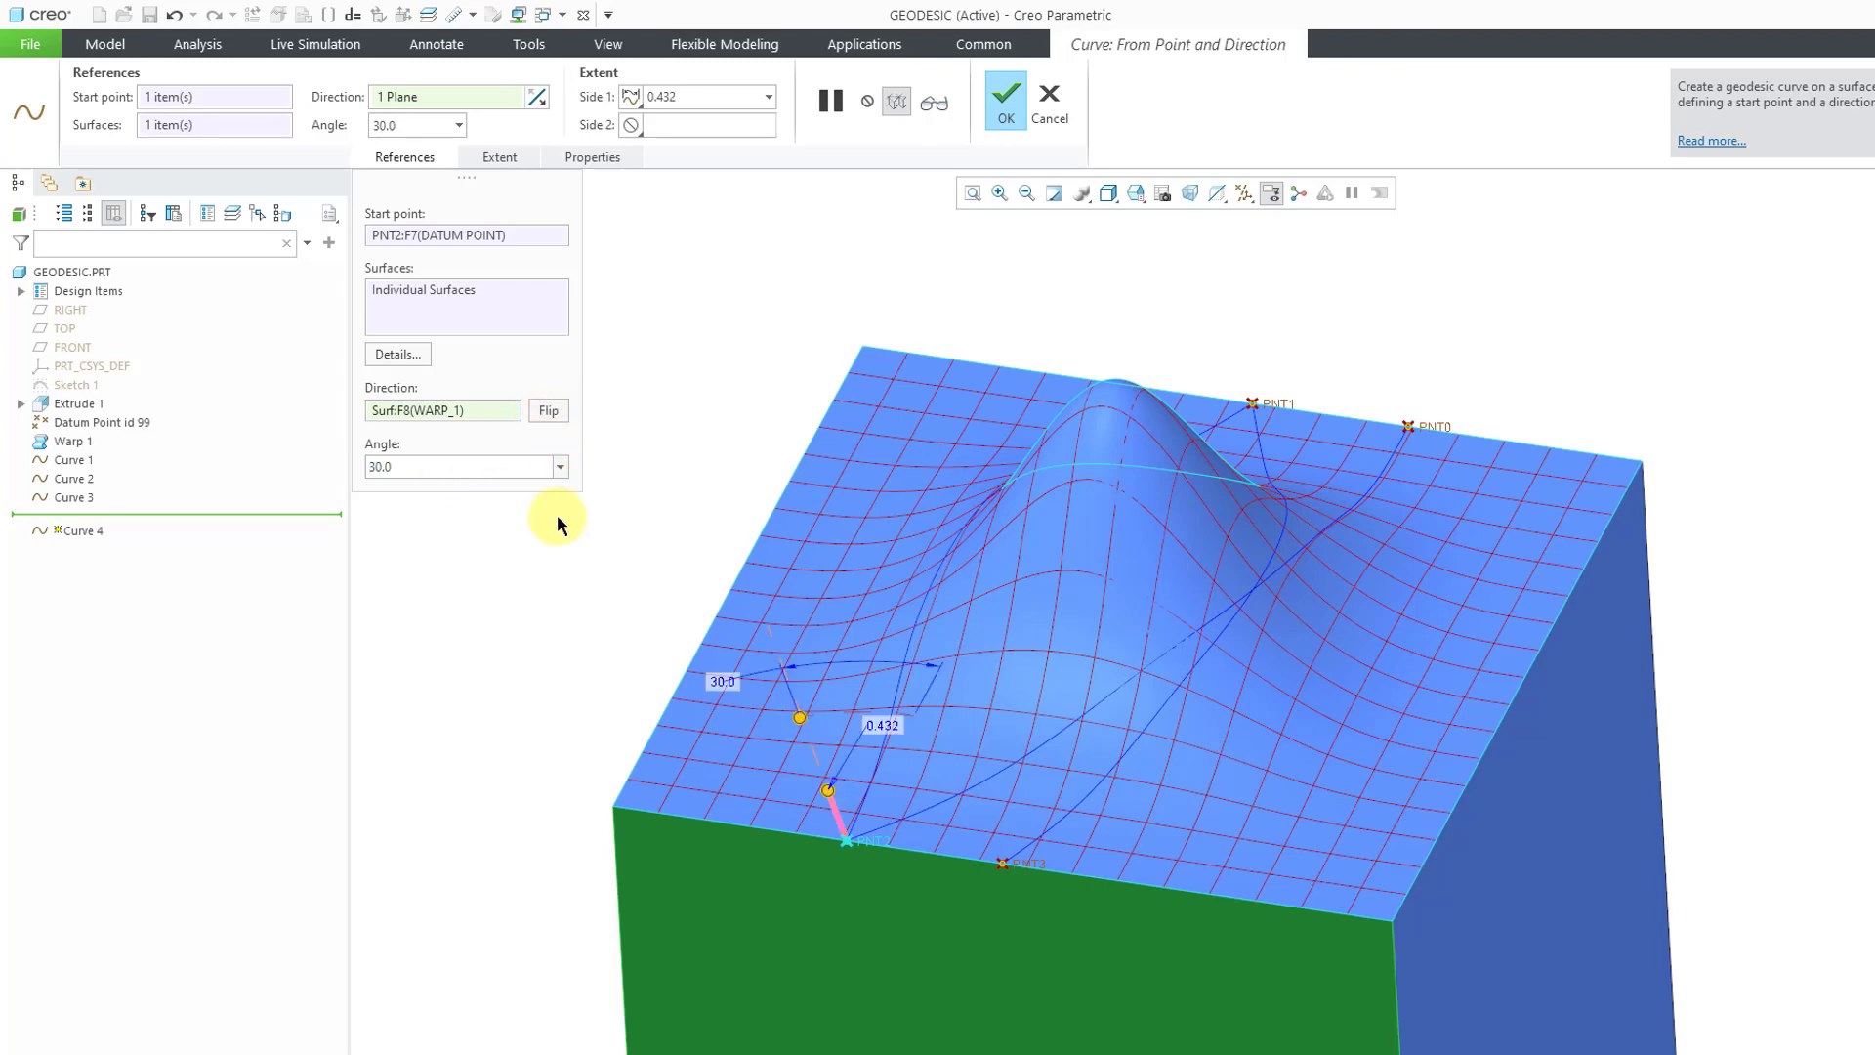
middle_drag(899, 700, 657, 490)
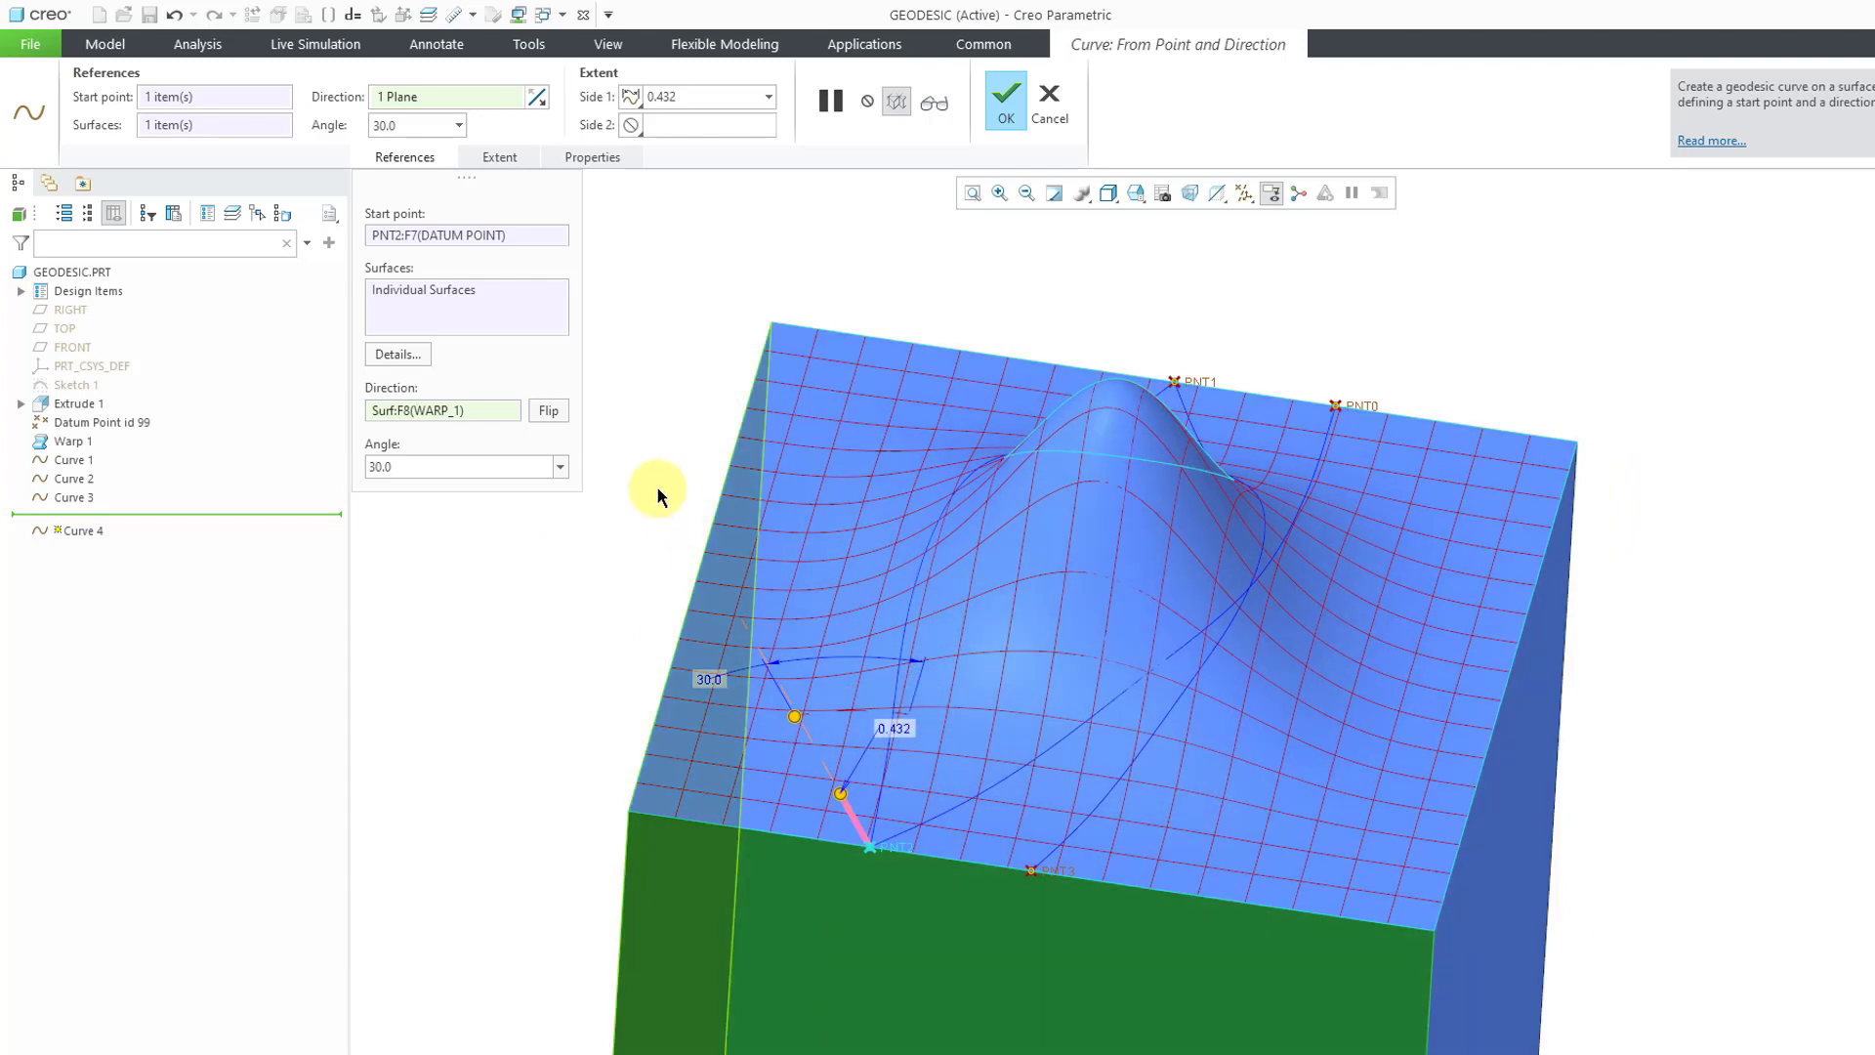
Step: Set Side 1 length to 2, drag the angle to 27°, and extend Side 1 By Domain
double_click(758, 94)
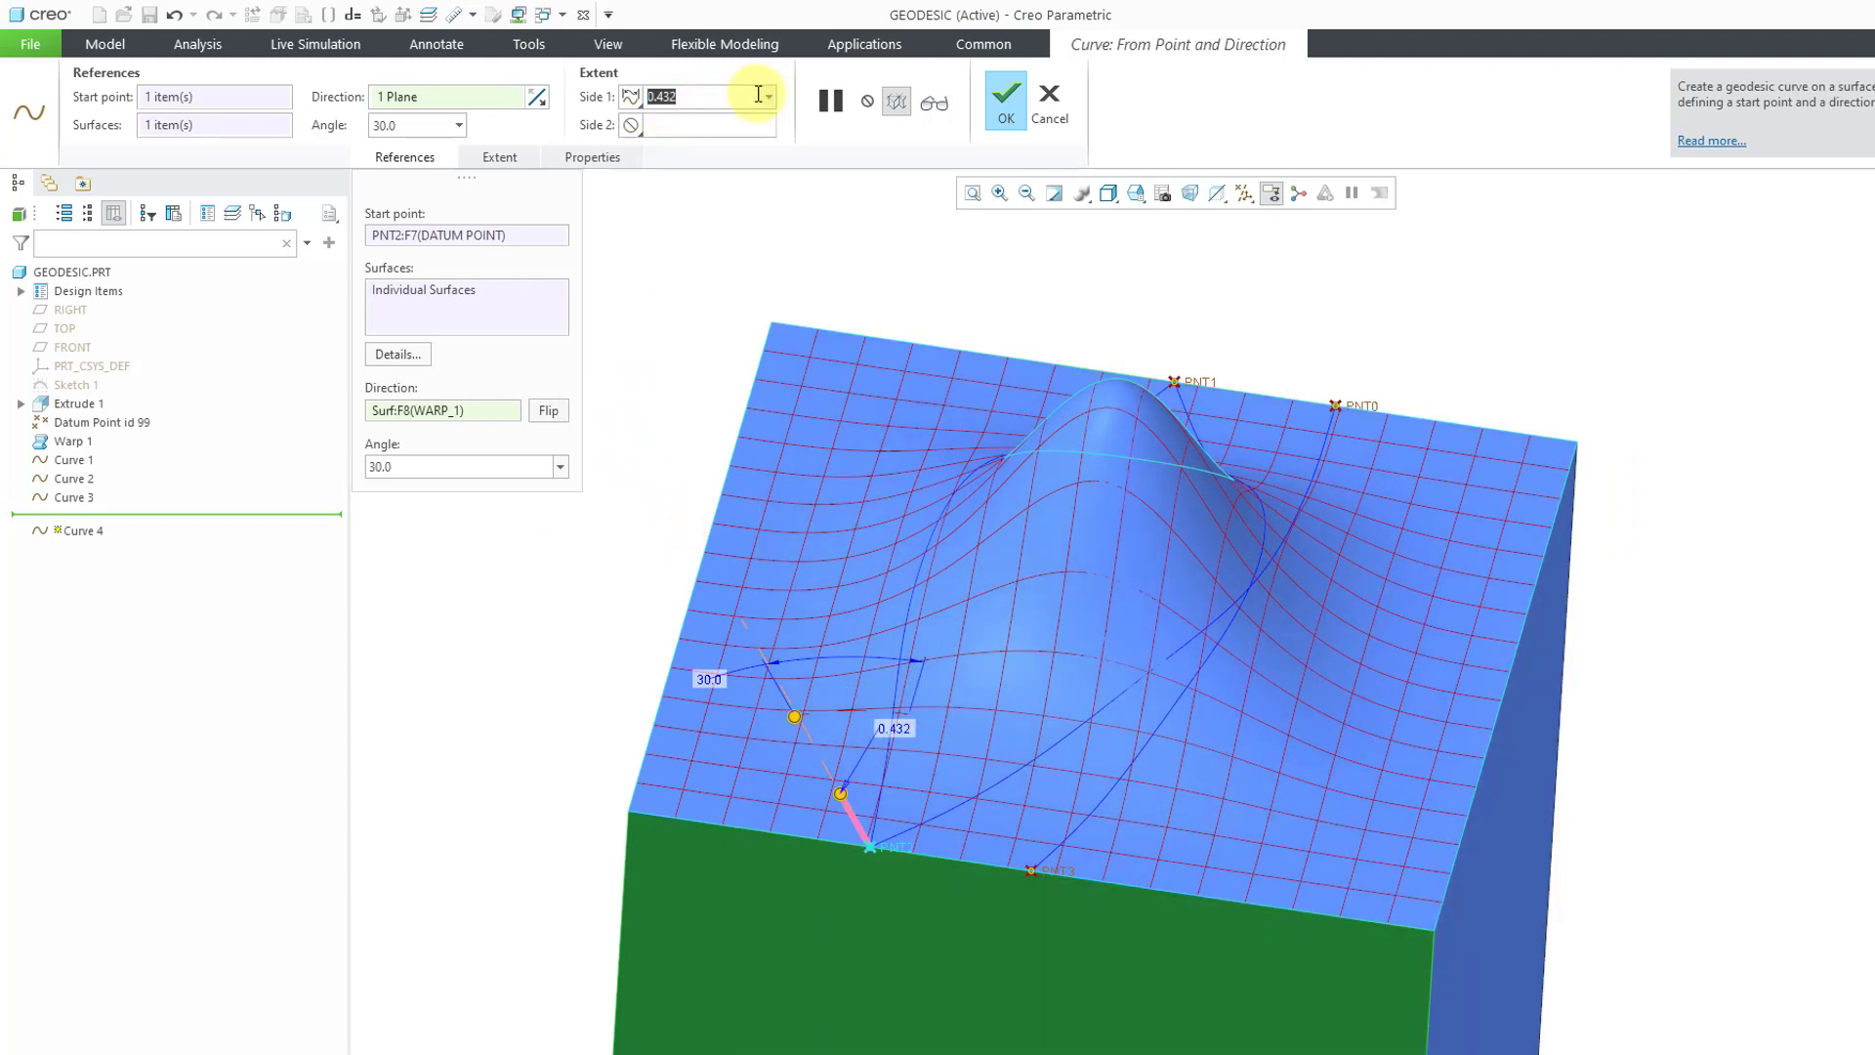
text(2)
key(Return)
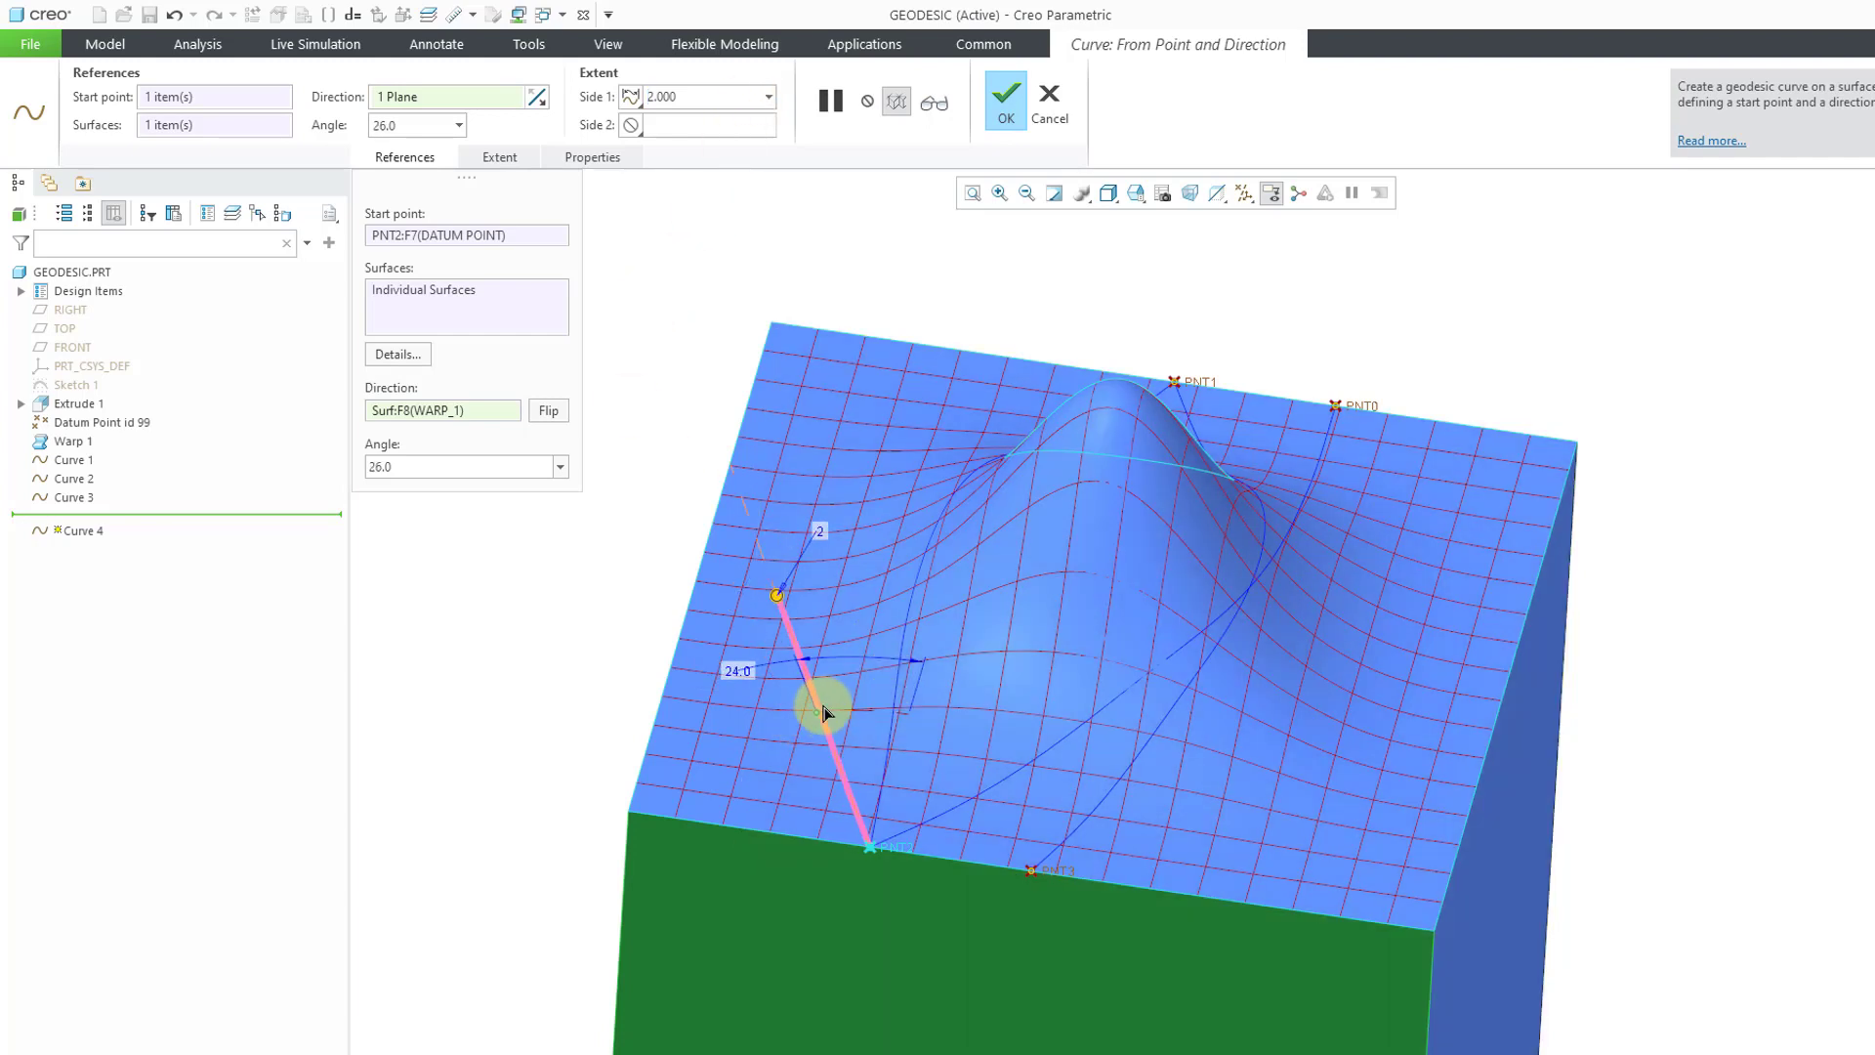
drag(823, 713, 1105, 657)
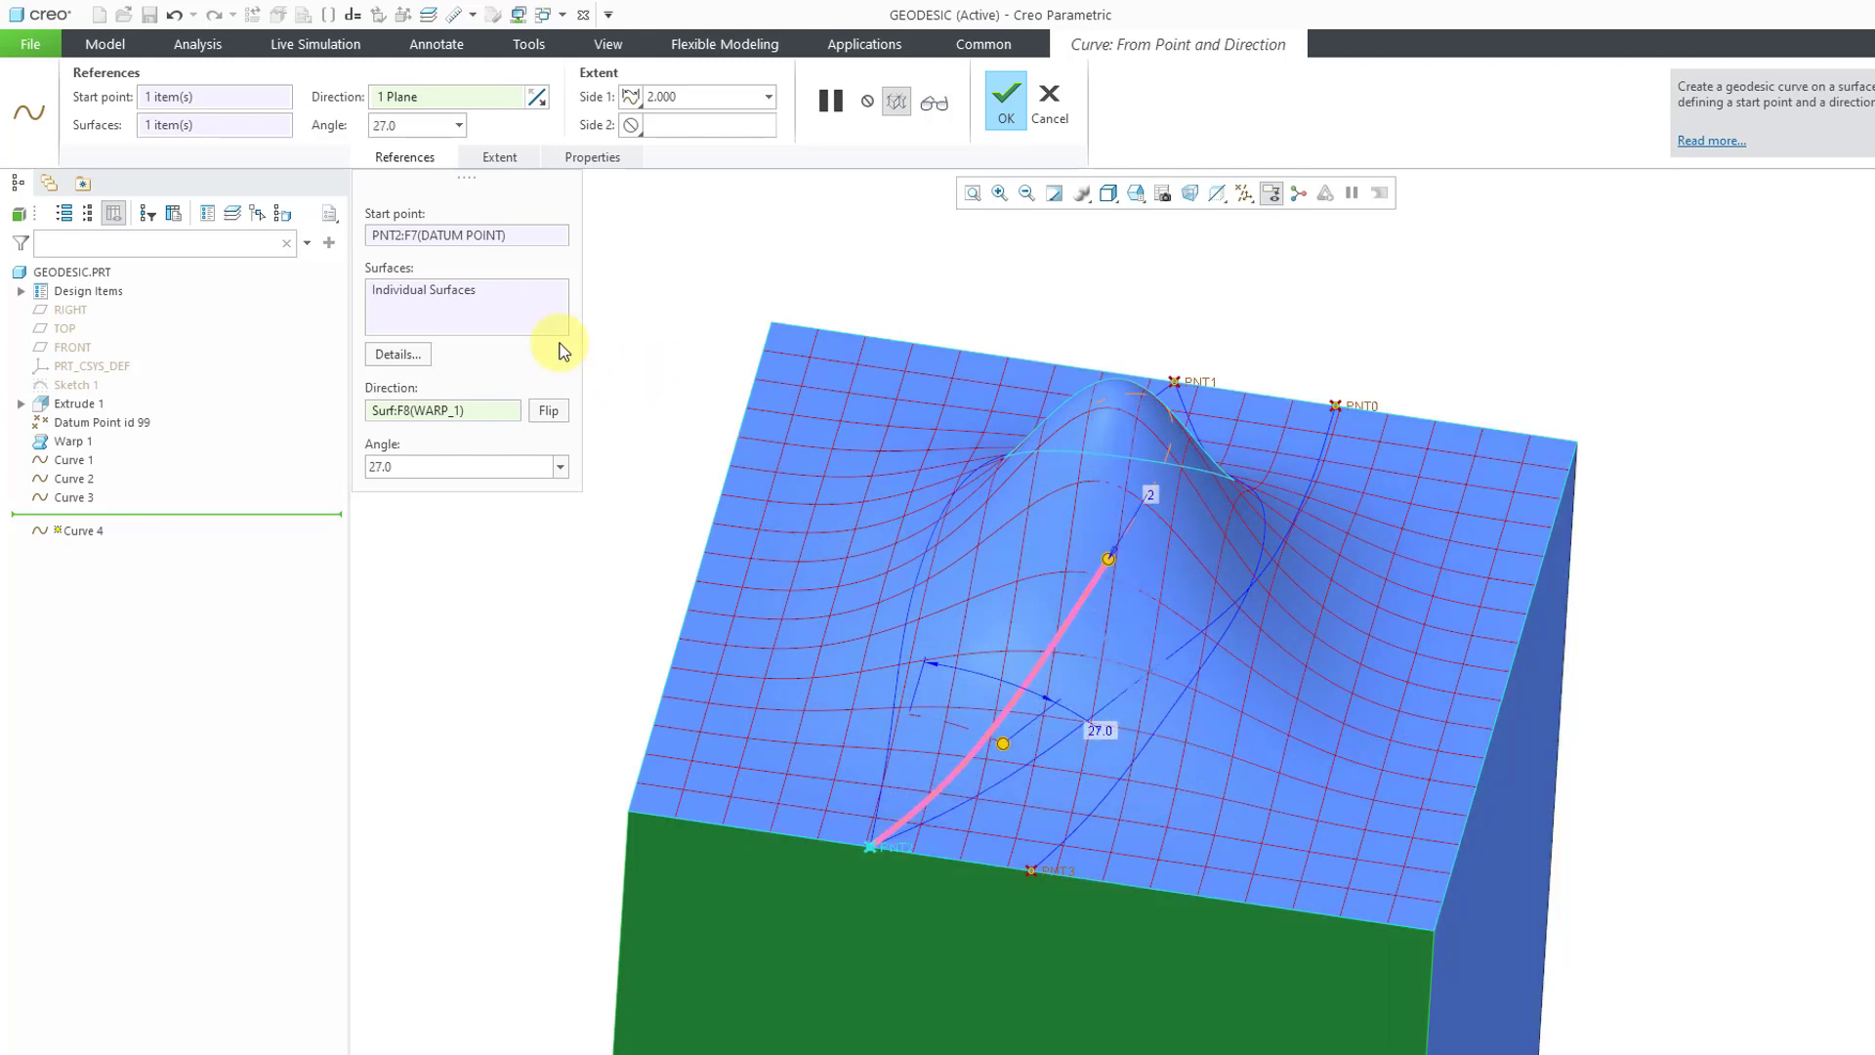
click(637, 98)
Step: Extend Curve 4 across the whole surface, complete it, and repaint to clear the red mesh lines
click(689, 164)
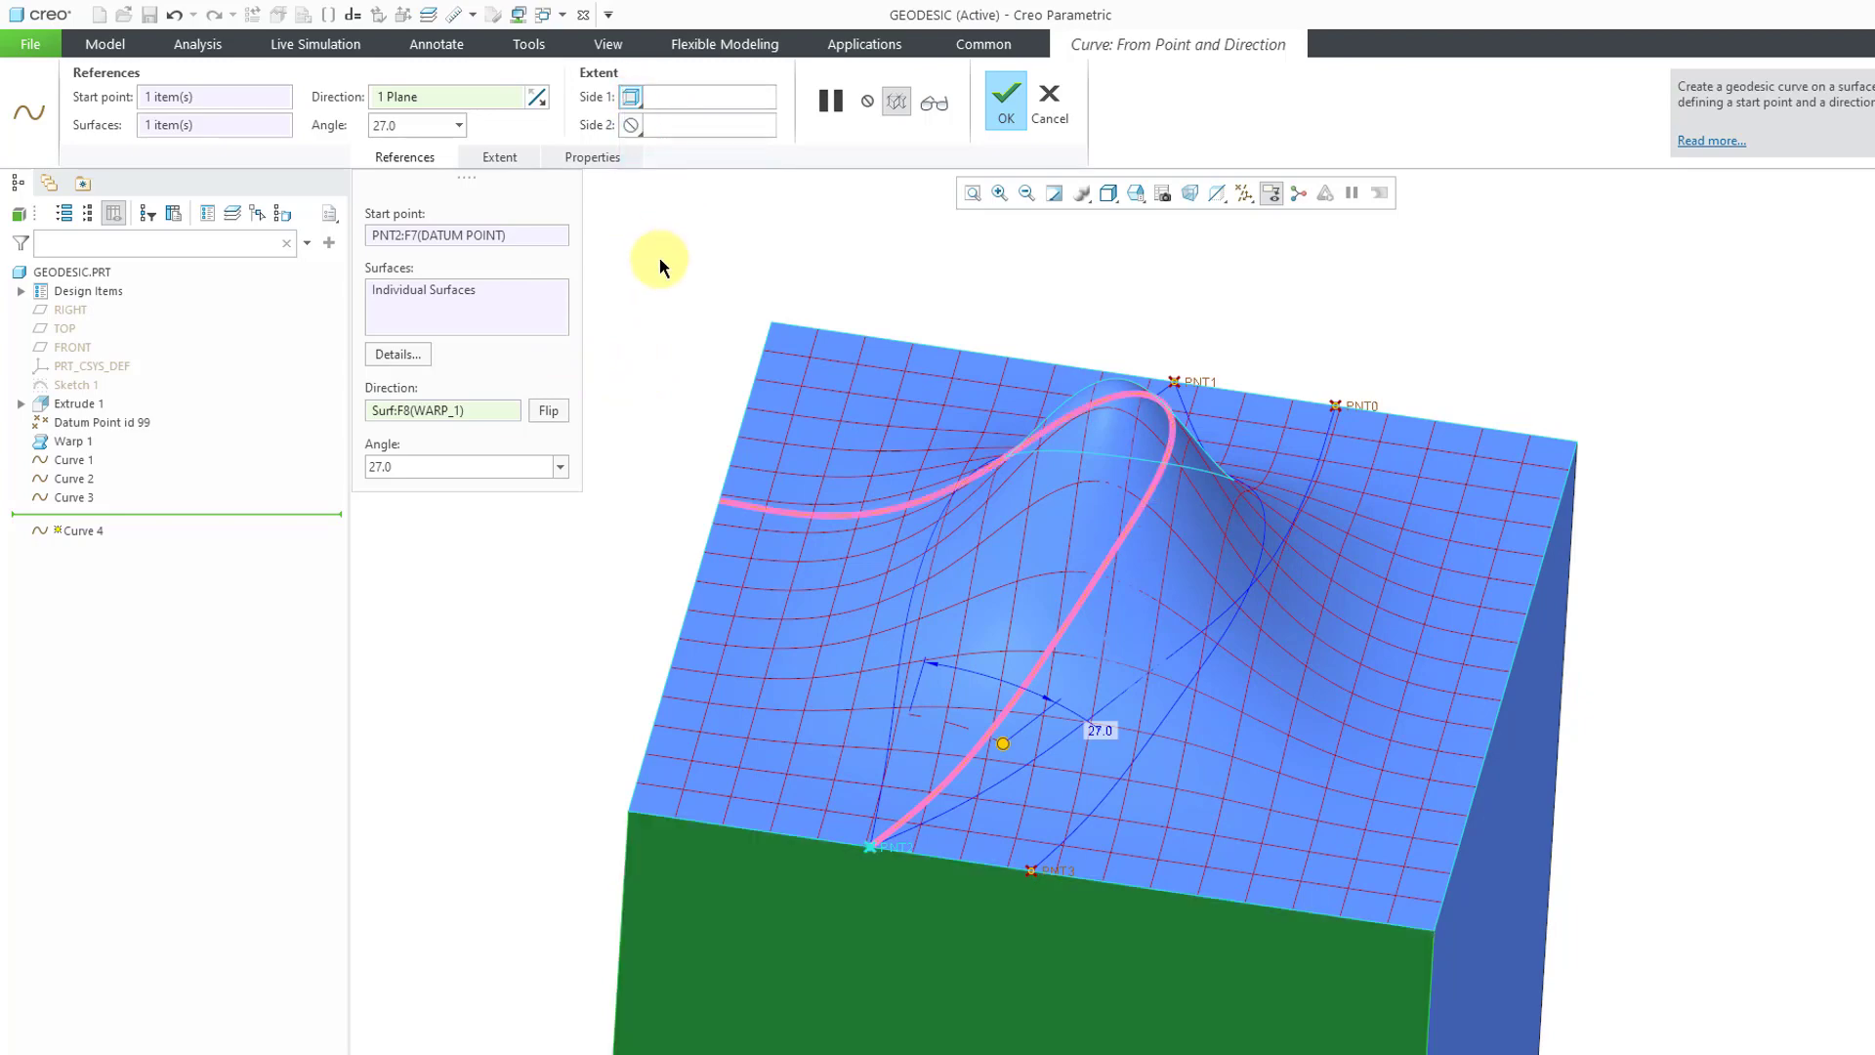
middle_drag(659, 266, 705, 386)
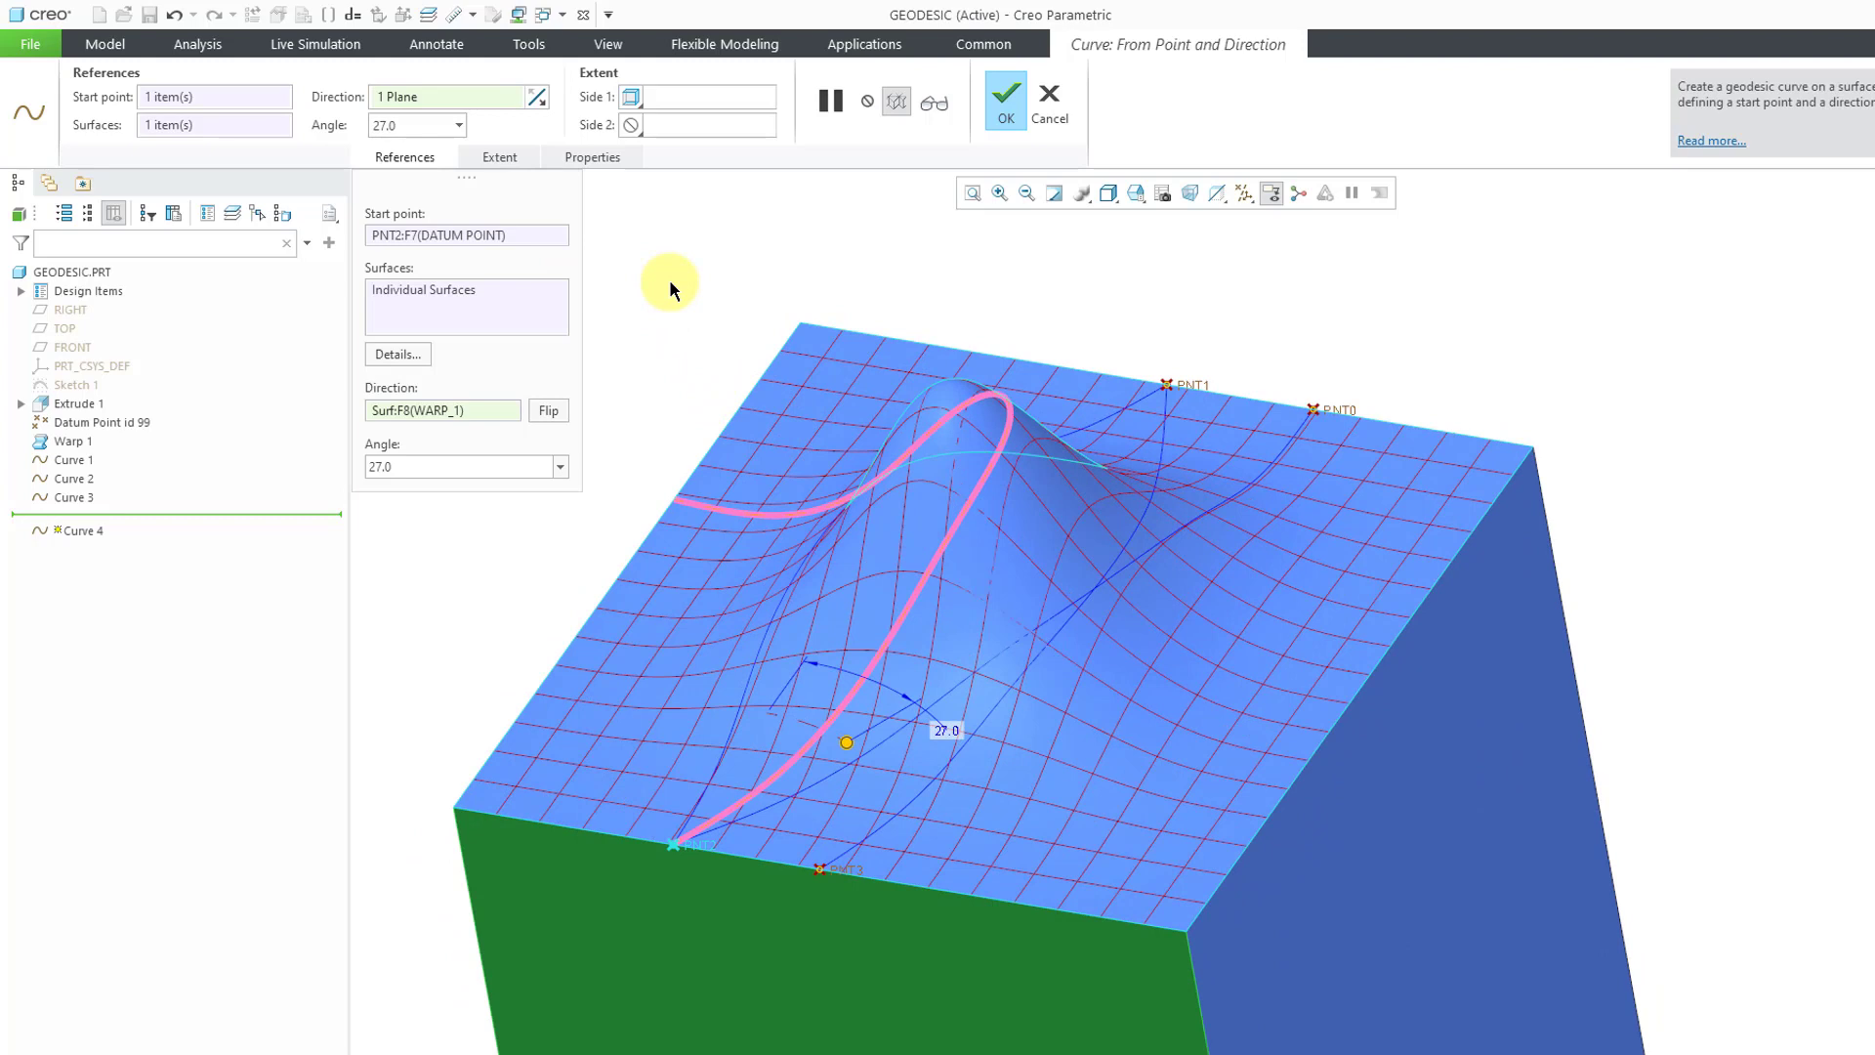
click(1006, 119)
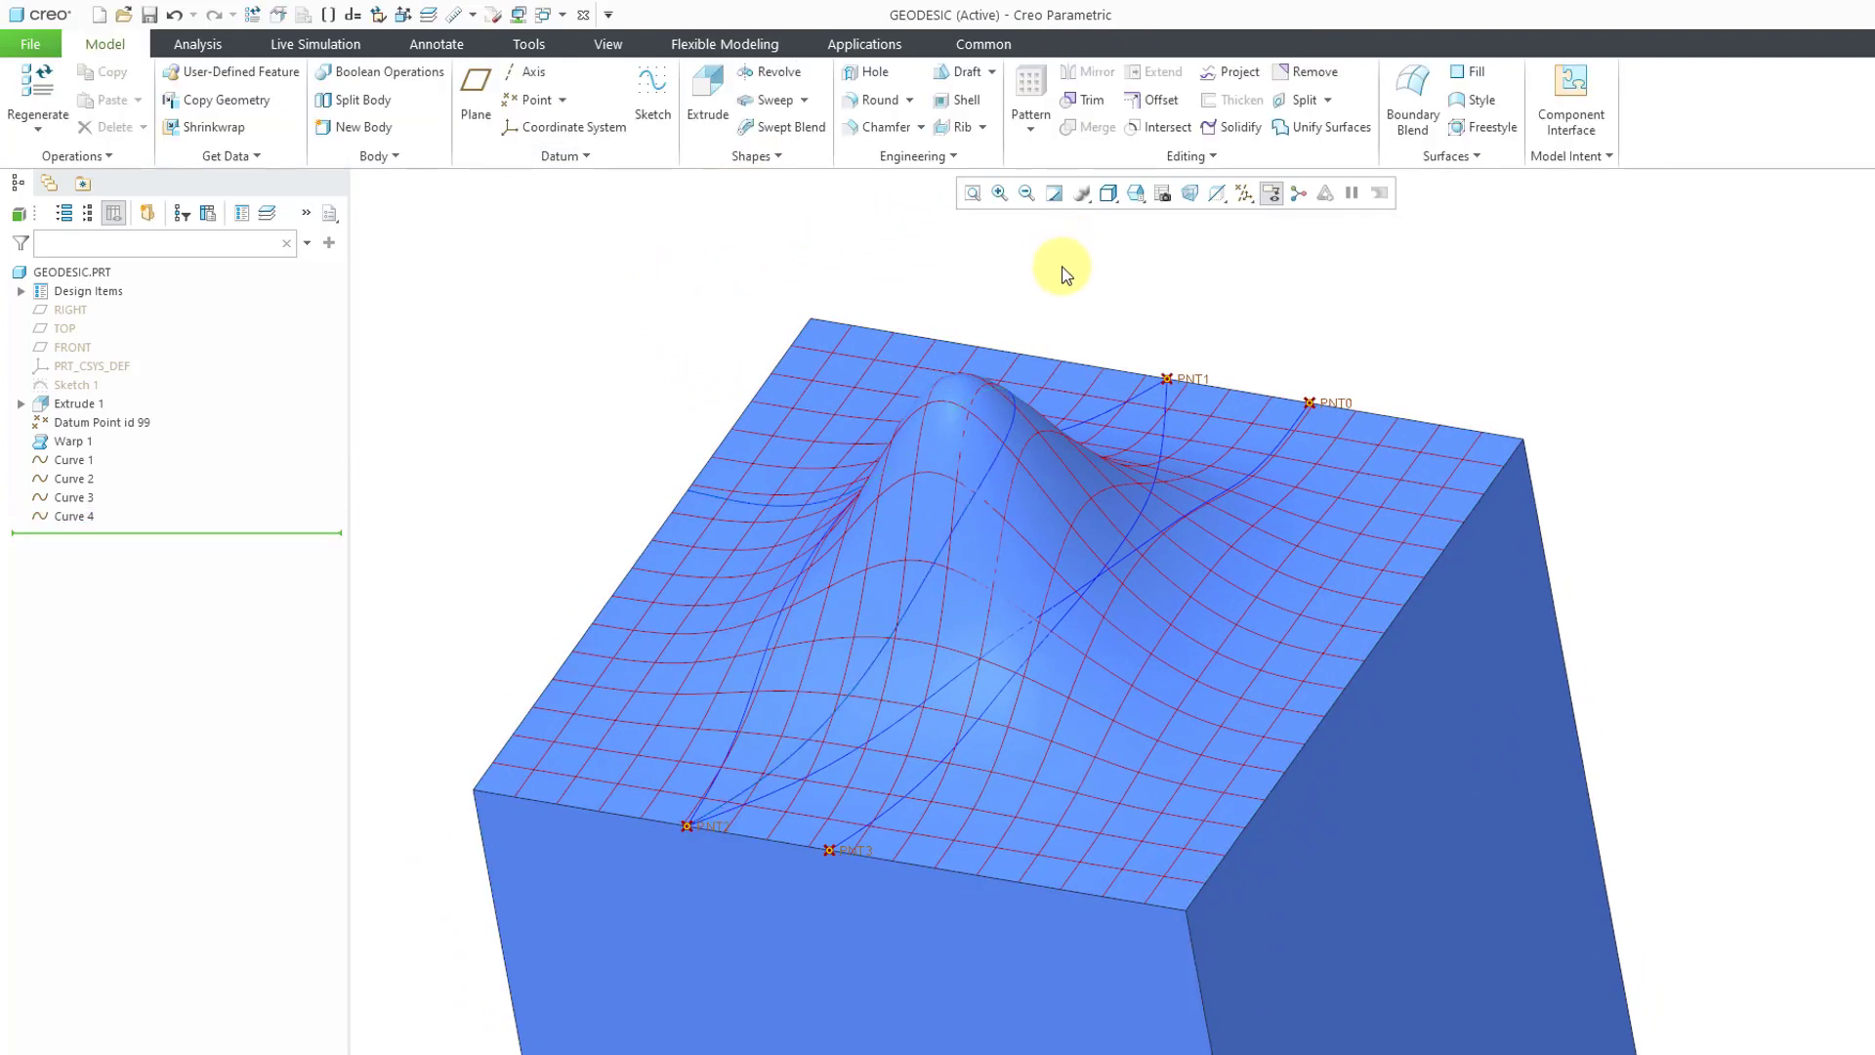
click(1053, 192)
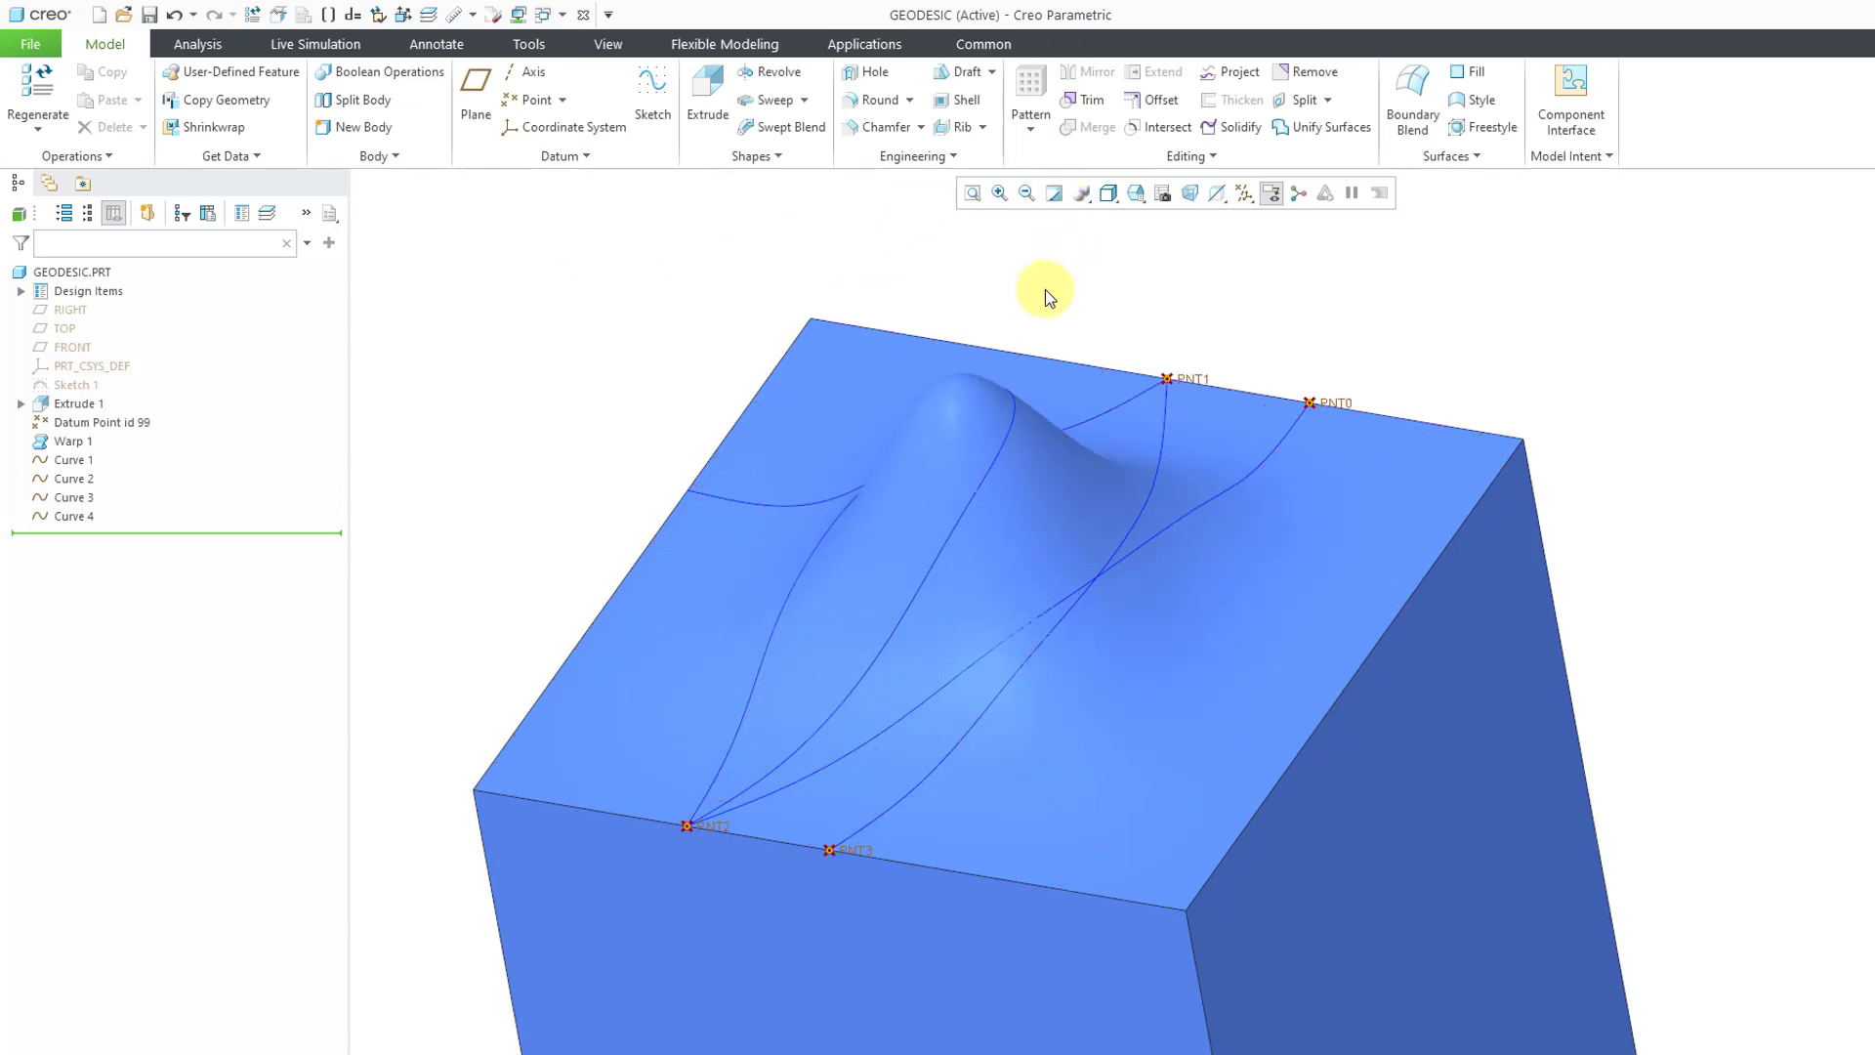
mouse_move(1045, 289)
middle_down()
mouse_move(1117, 310)
mouse_move(1075, 327)
mouse_move(1029, 291)
middle_up()
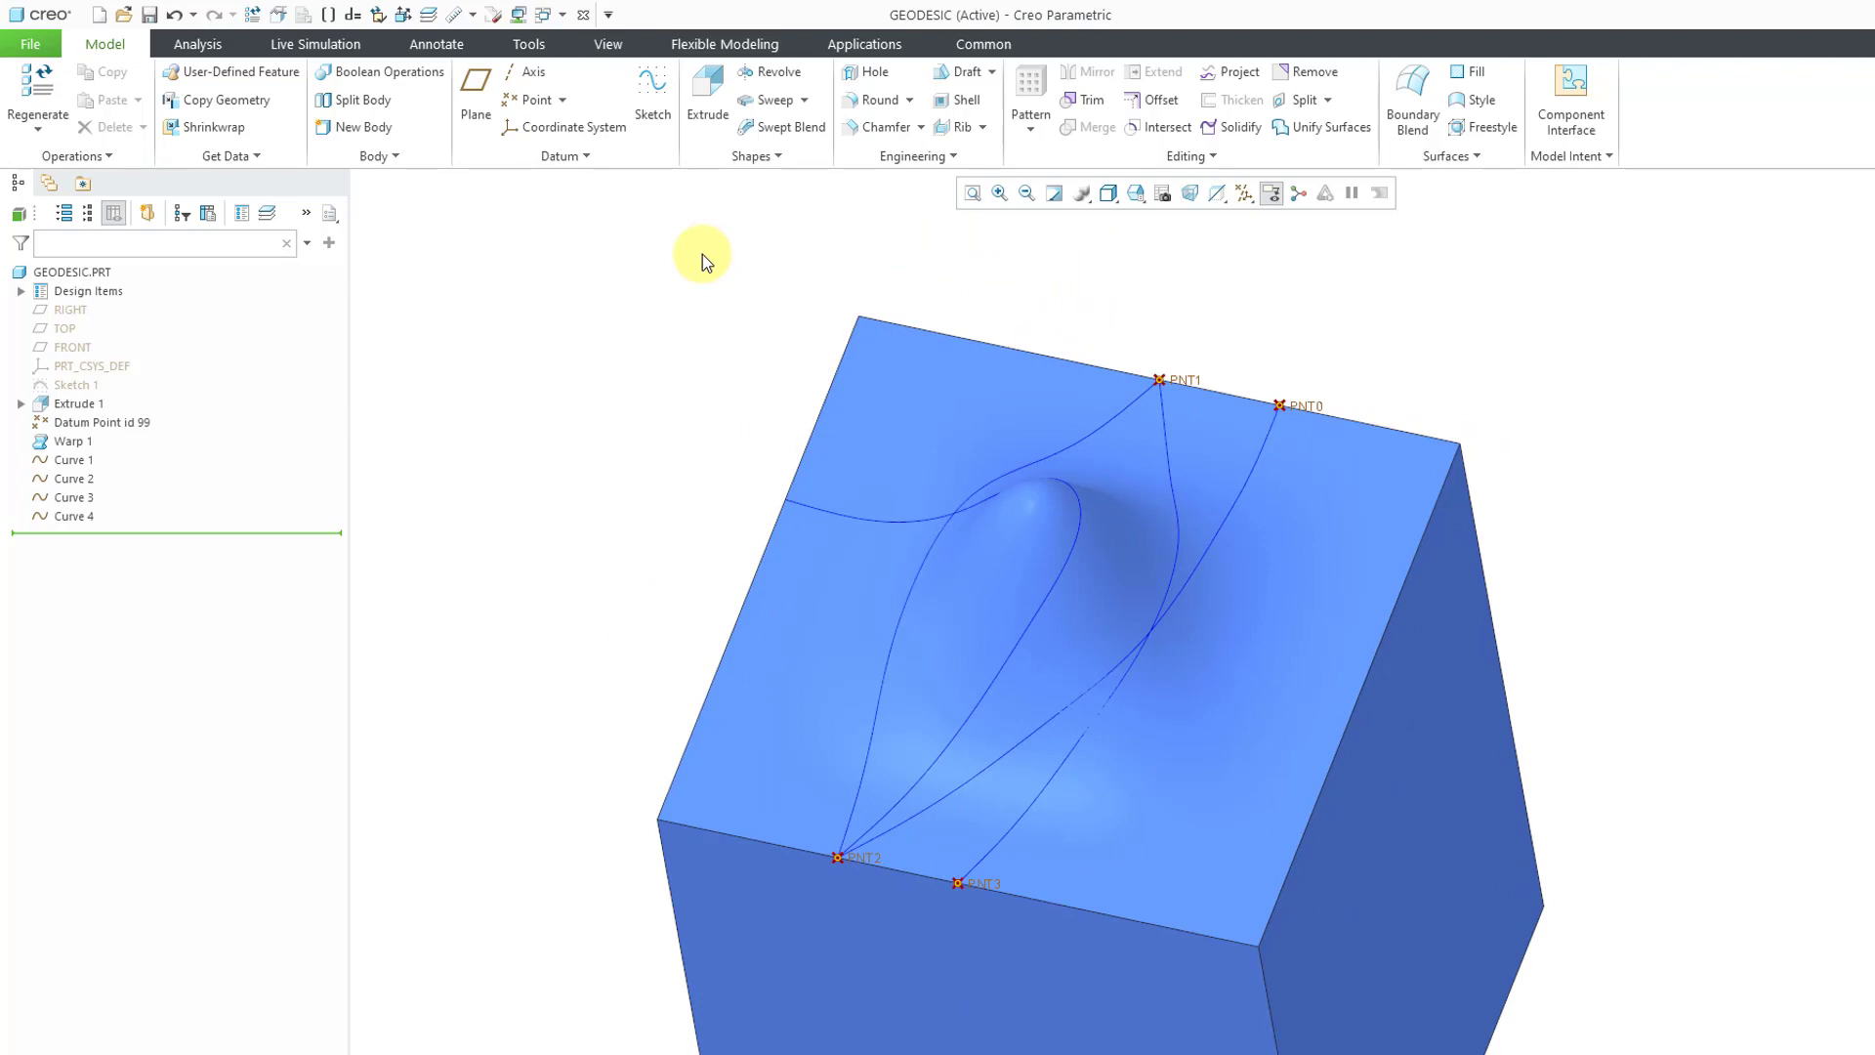